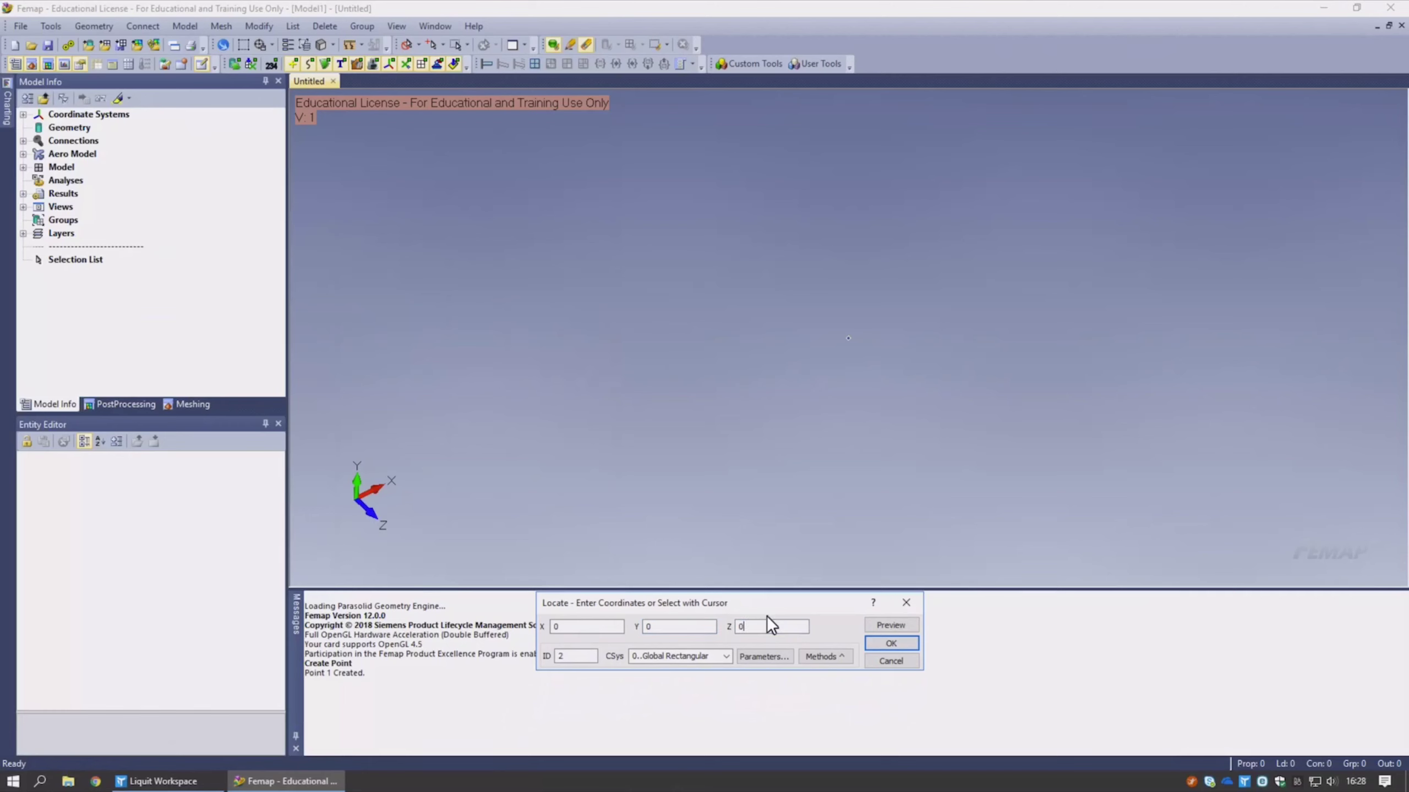
- Create three more points in the X = 0 plane: two at Y 0 and one at X 0, Y 40, Z -20
text(0)
click(892, 643)
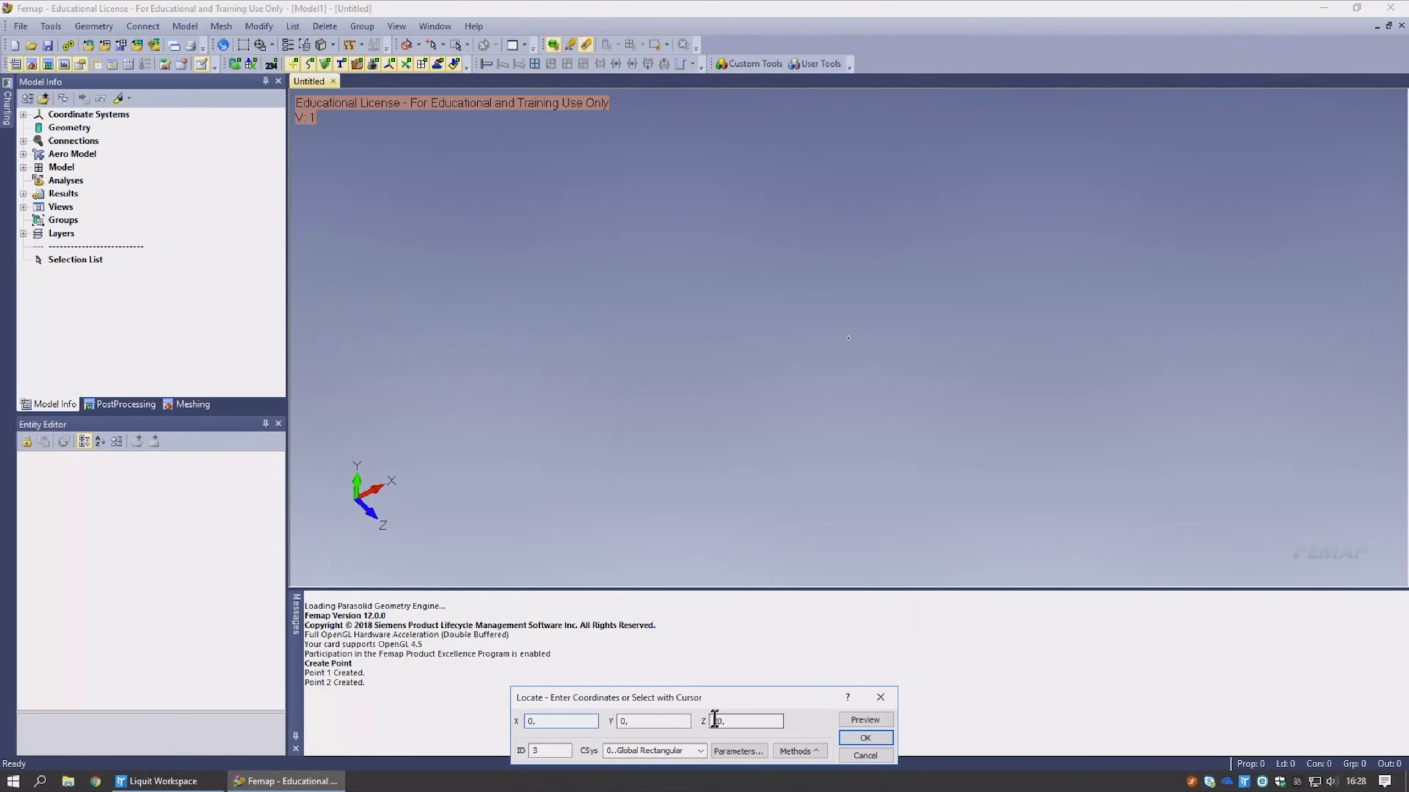
click(865, 737)
key(Tab)
click(871, 738)
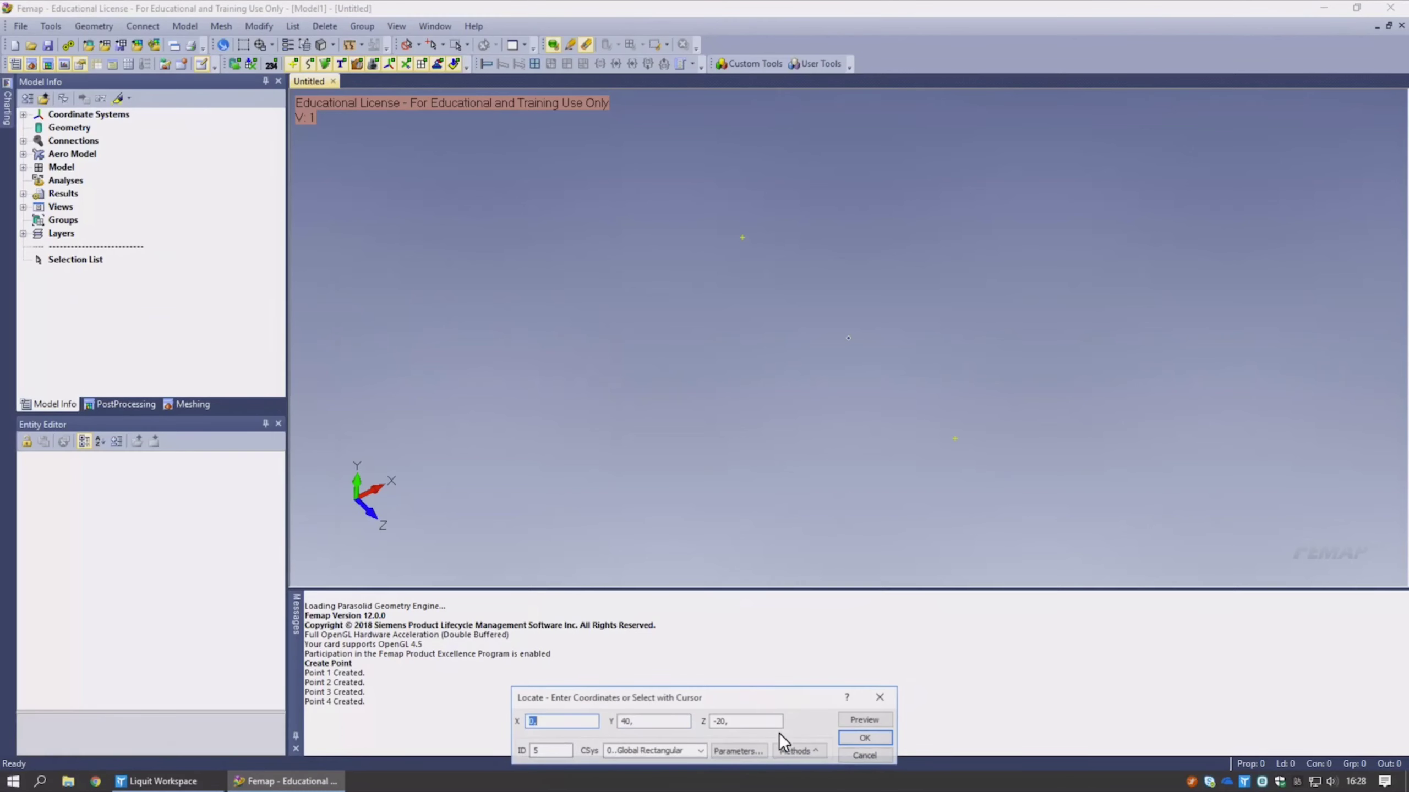
- Create two more points at X 0, Y 40, one with Z 20 and the last with Z 0
click(718, 721)
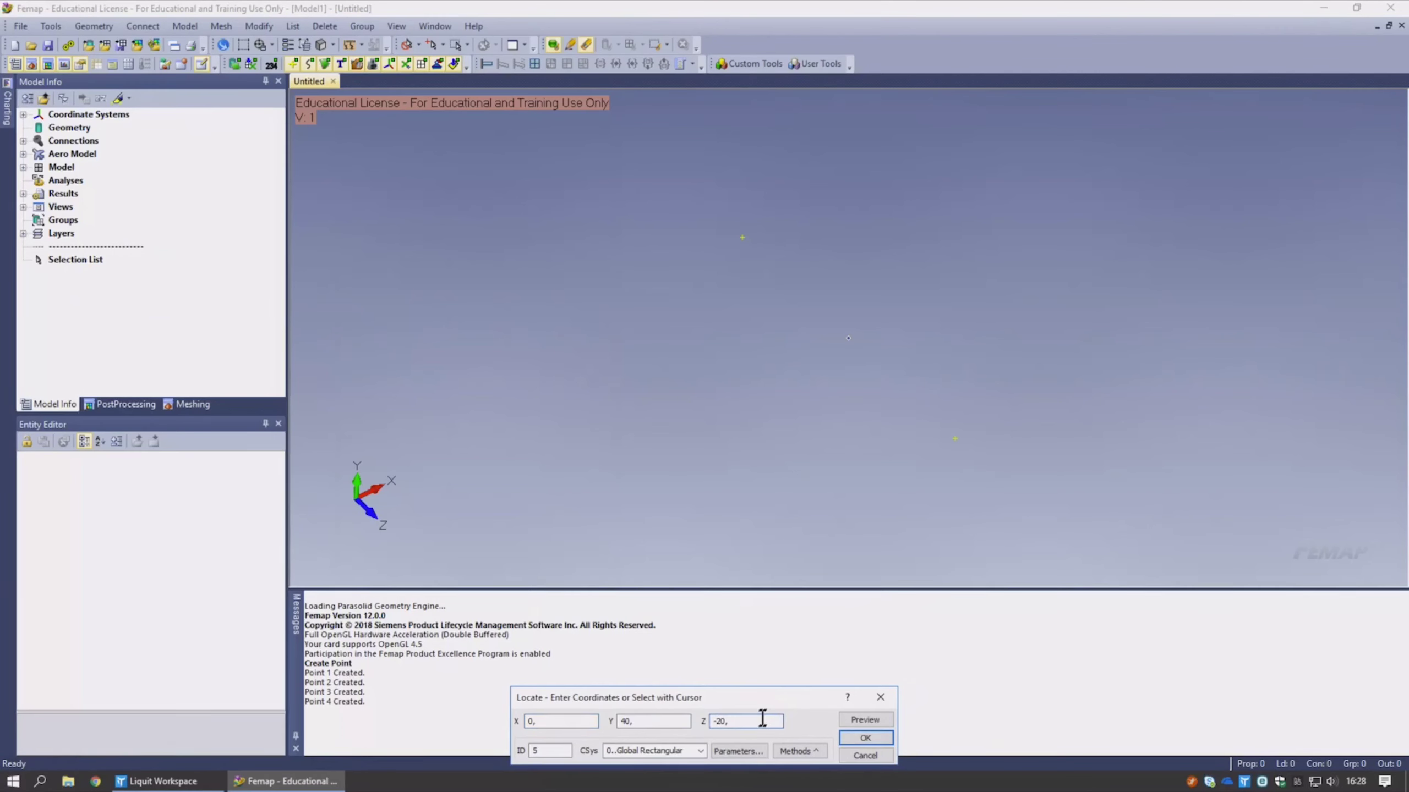
click(872, 738)
click(716, 721)
key(BackSpace)
key(BackSpace)
click(869, 737)
click(882, 698)
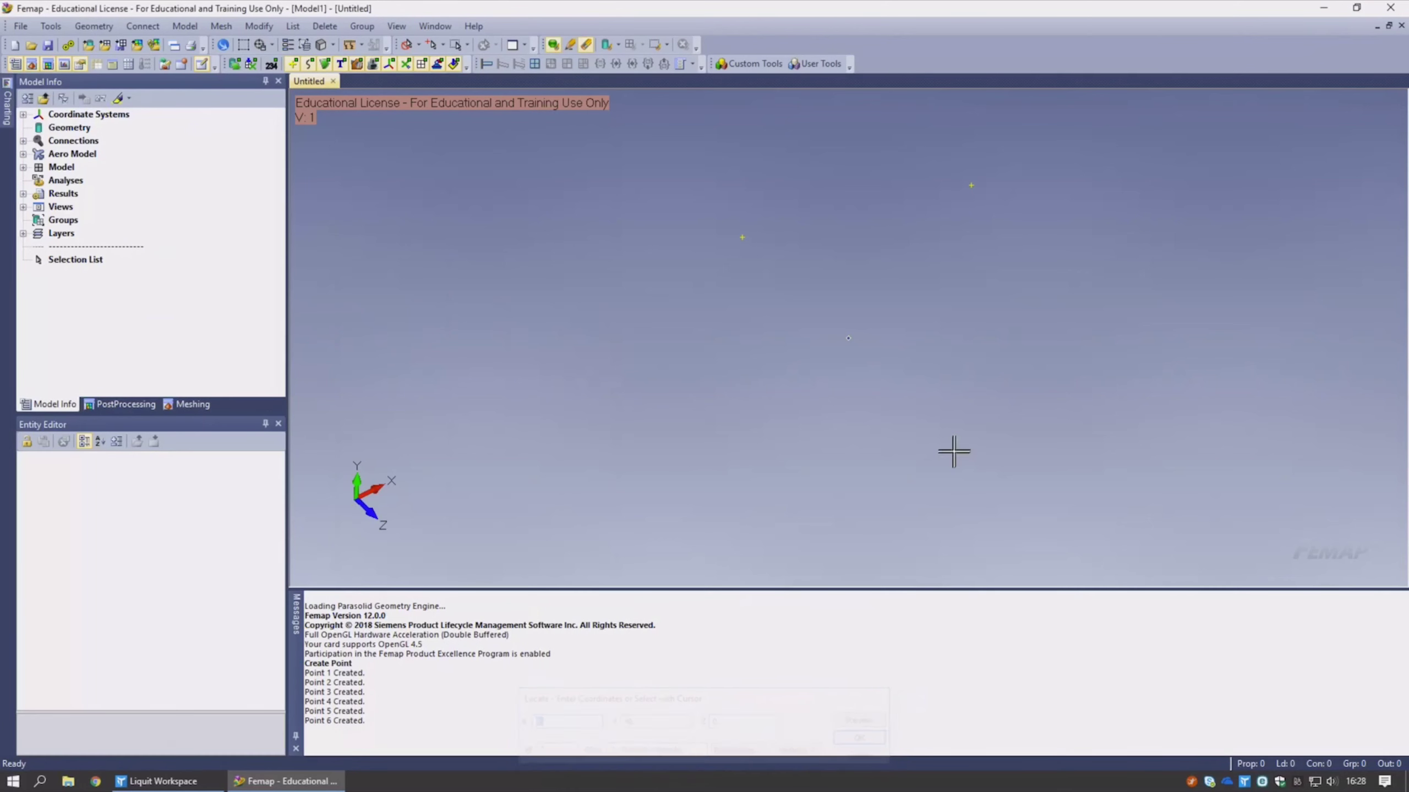
- Reflect-copy all six points once about the plane at X = 125, using 125 as X for the base and both plane points
middle_drag(887, 387, 950, 313)
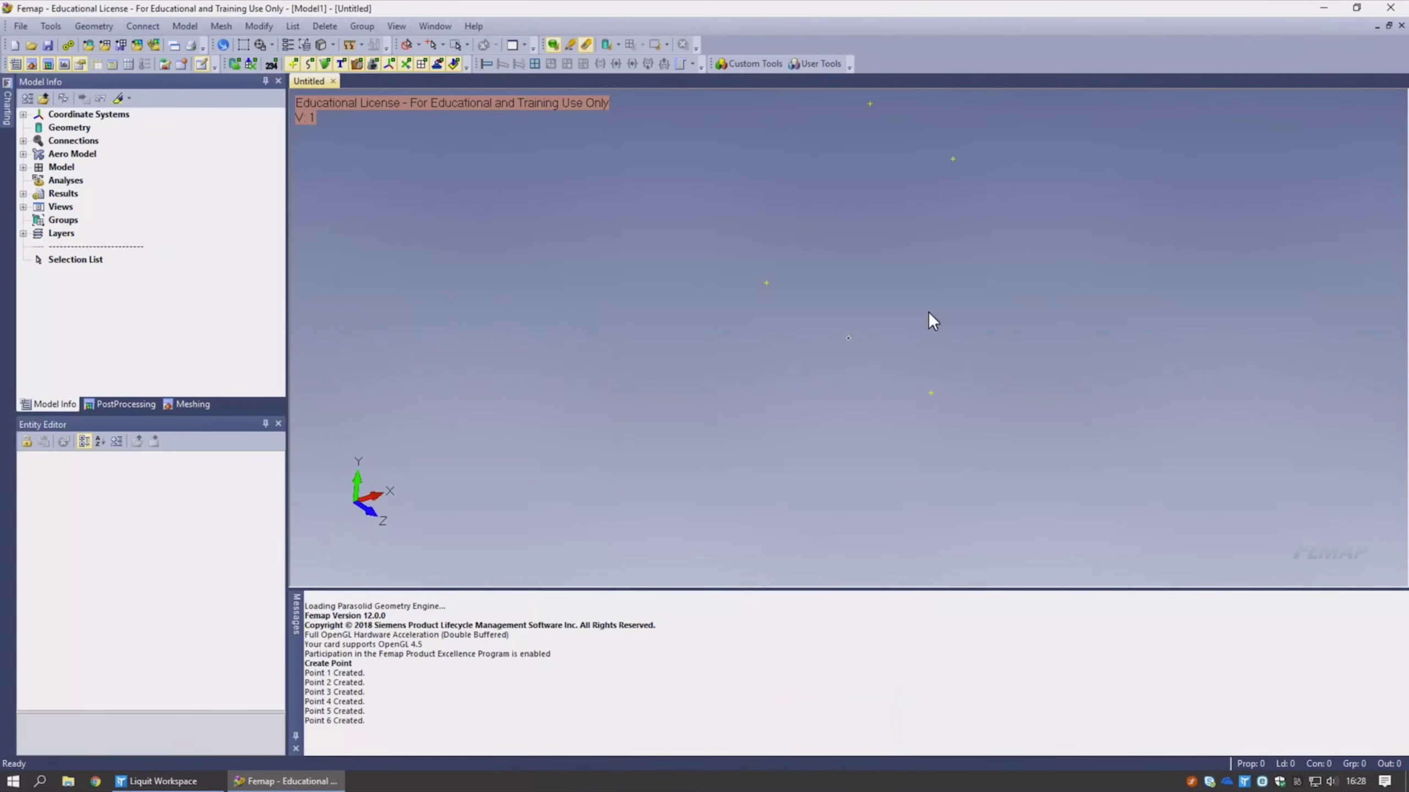
mouse_move(926, 309)
middle_down()
mouse_move(918, 324)
mouse_move(908, 307)
middle_up()
click(93, 29)
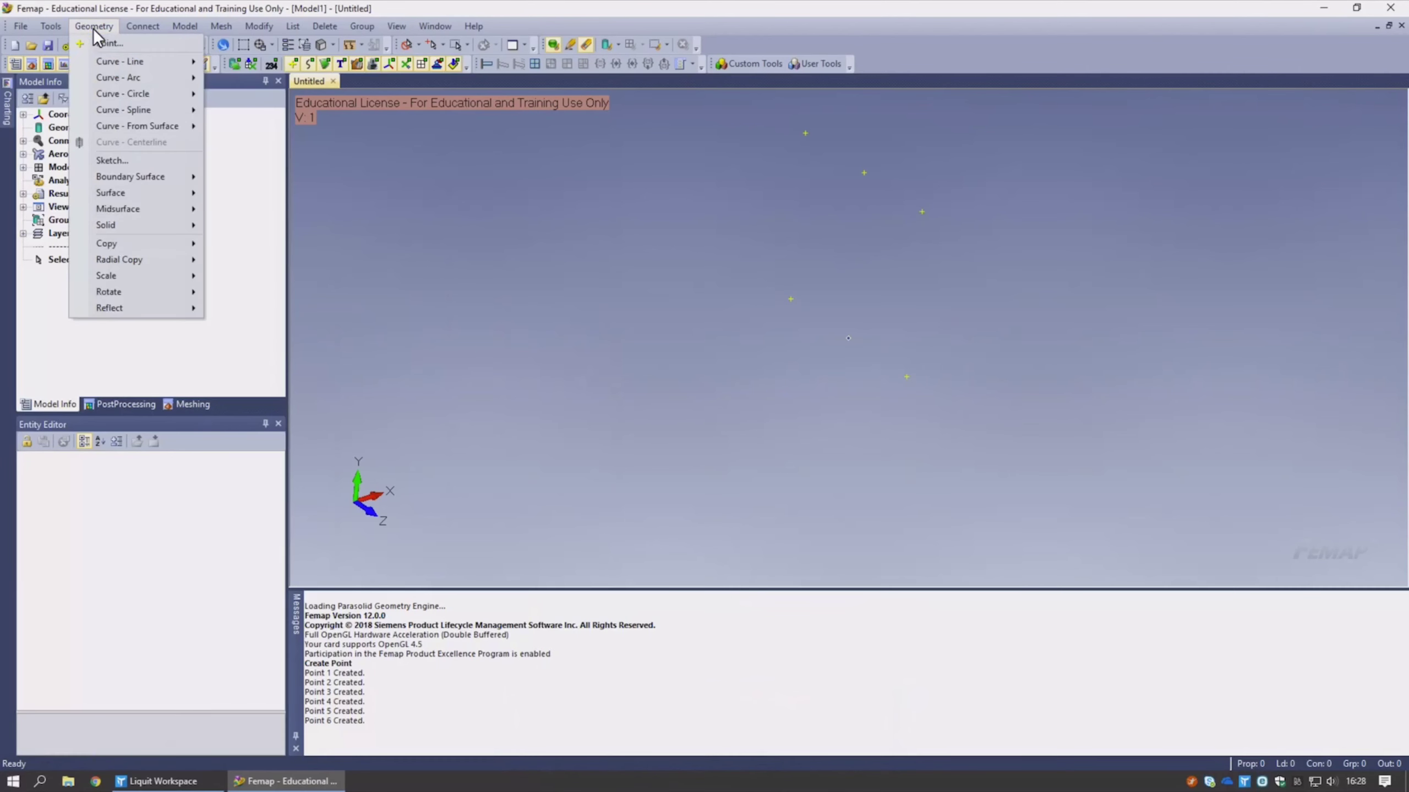
mouse_move(126, 307)
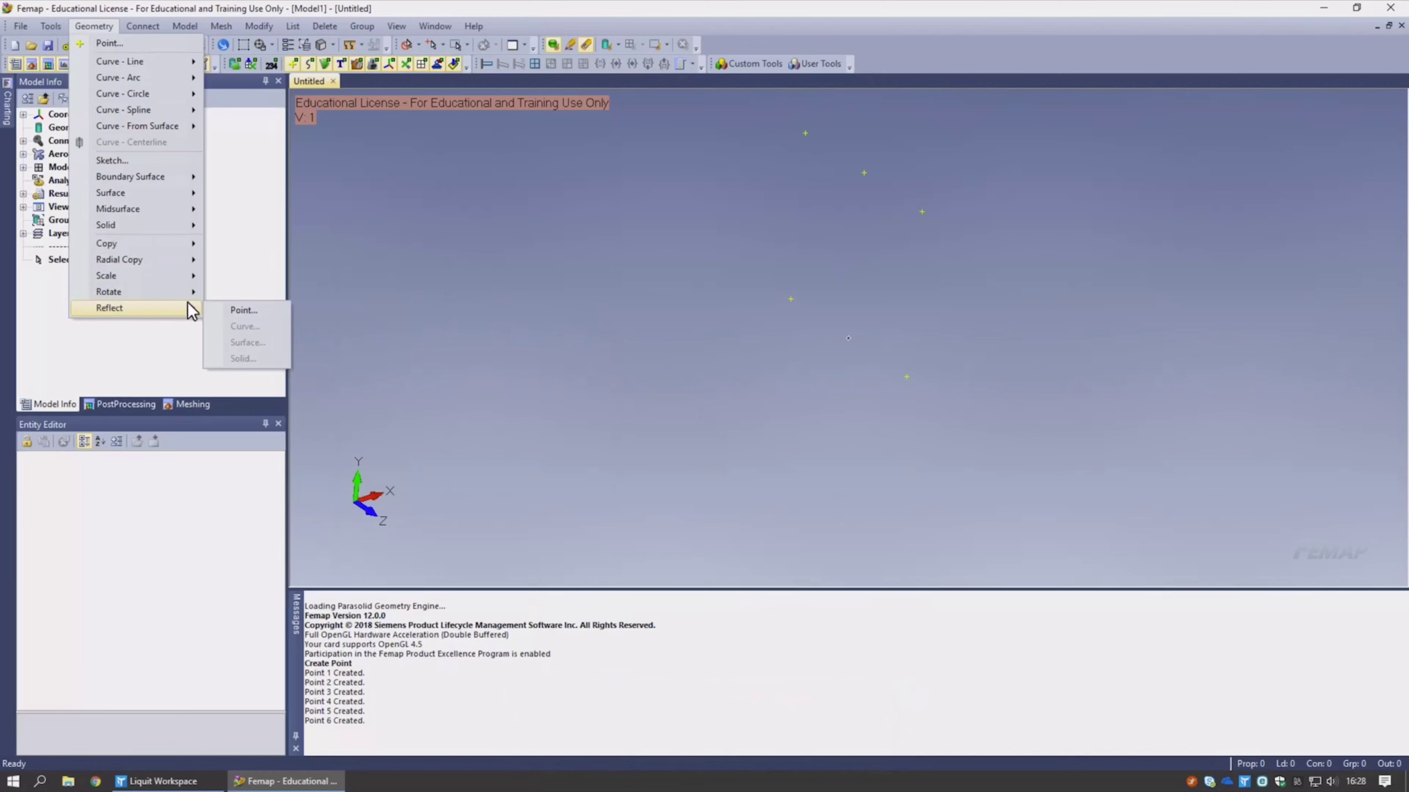
click(238, 309)
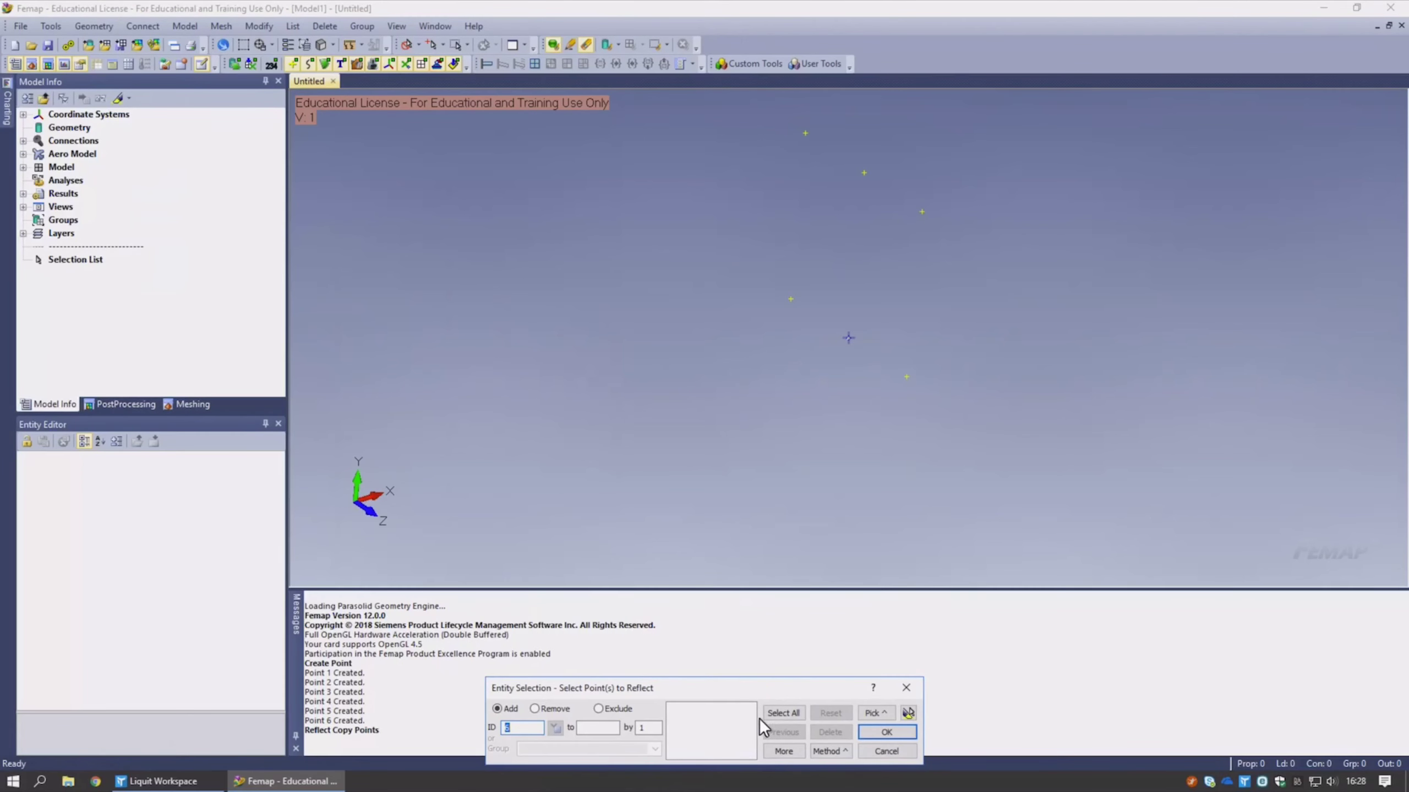
click(777, 712)
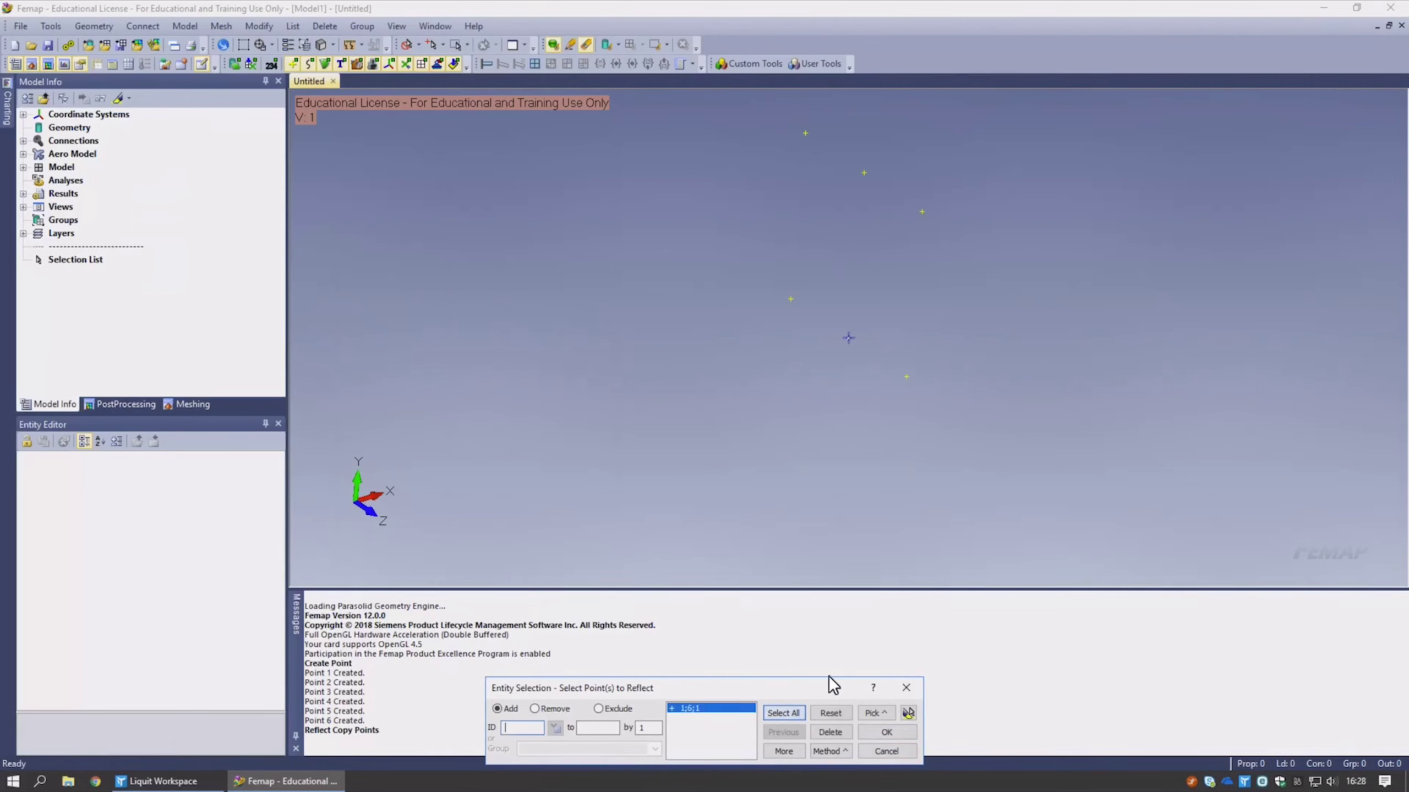
click(888, 733)
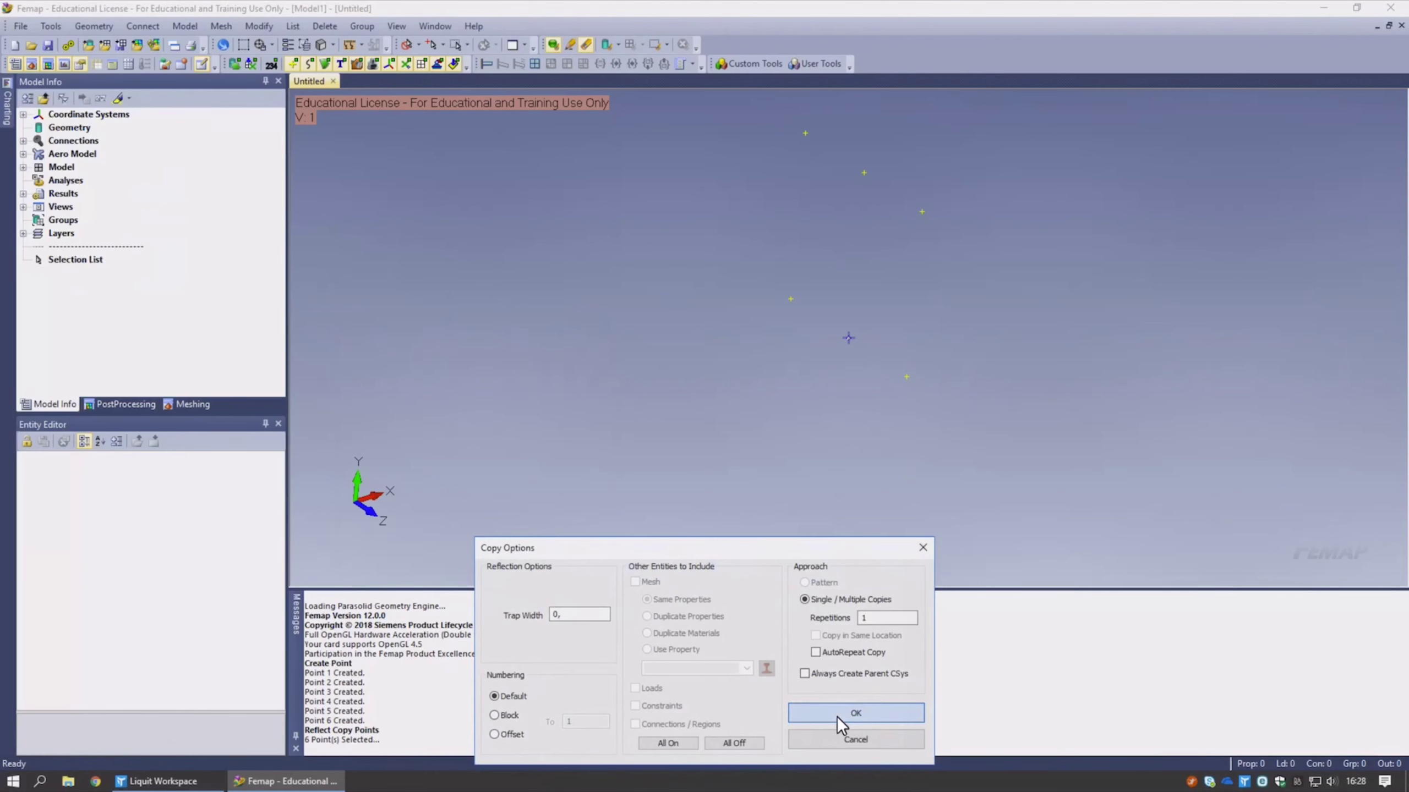
click(855, 713)
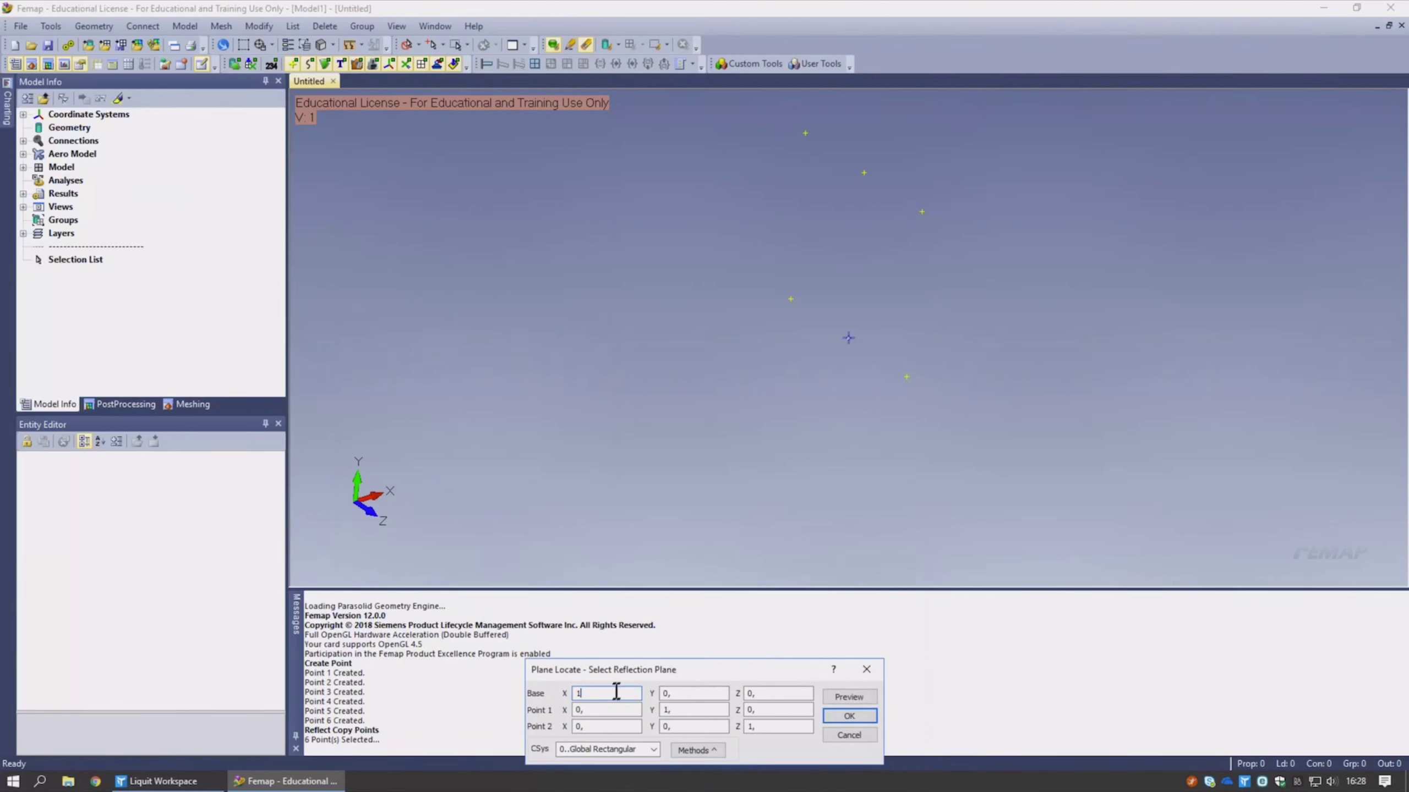
click(599, 711)
click(858, 698)
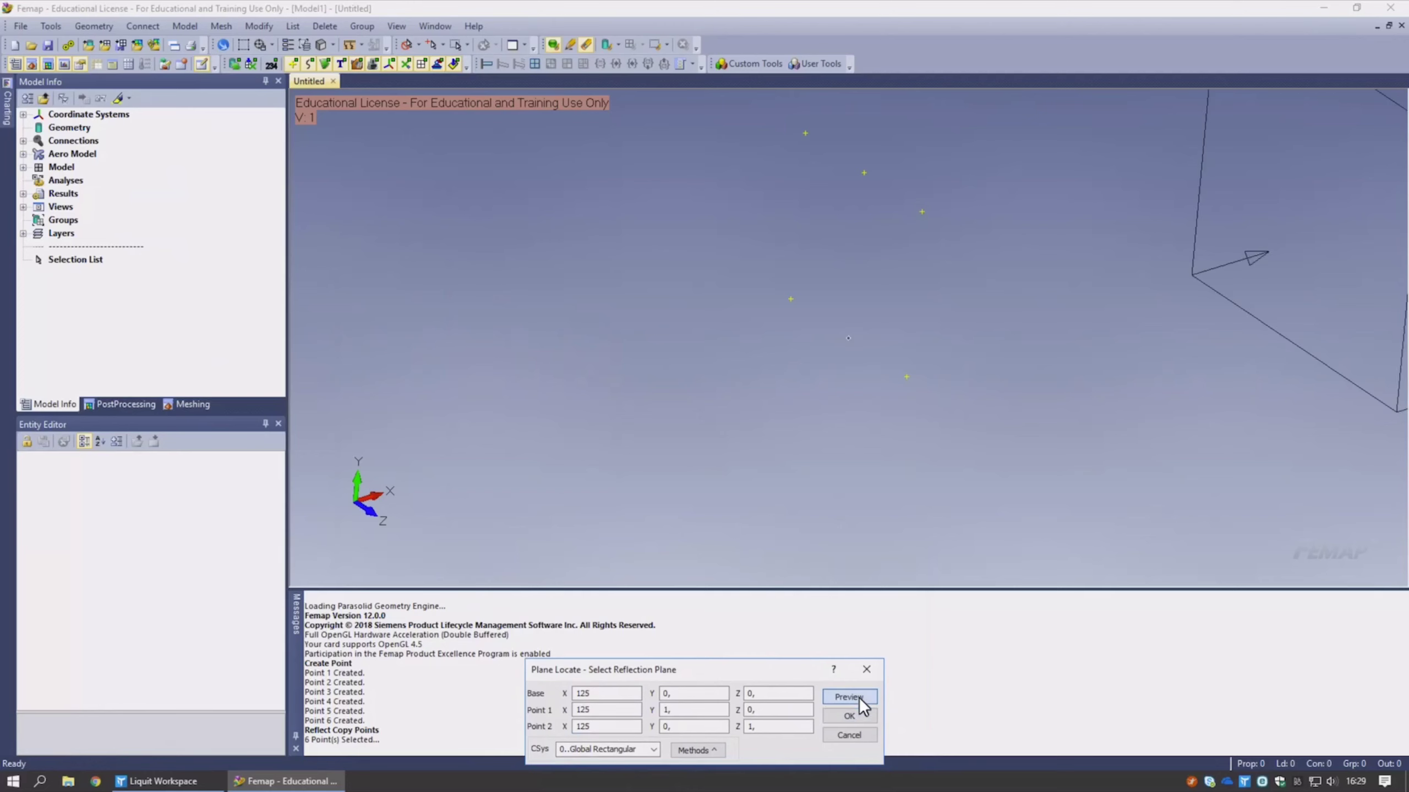
click(848, 716)
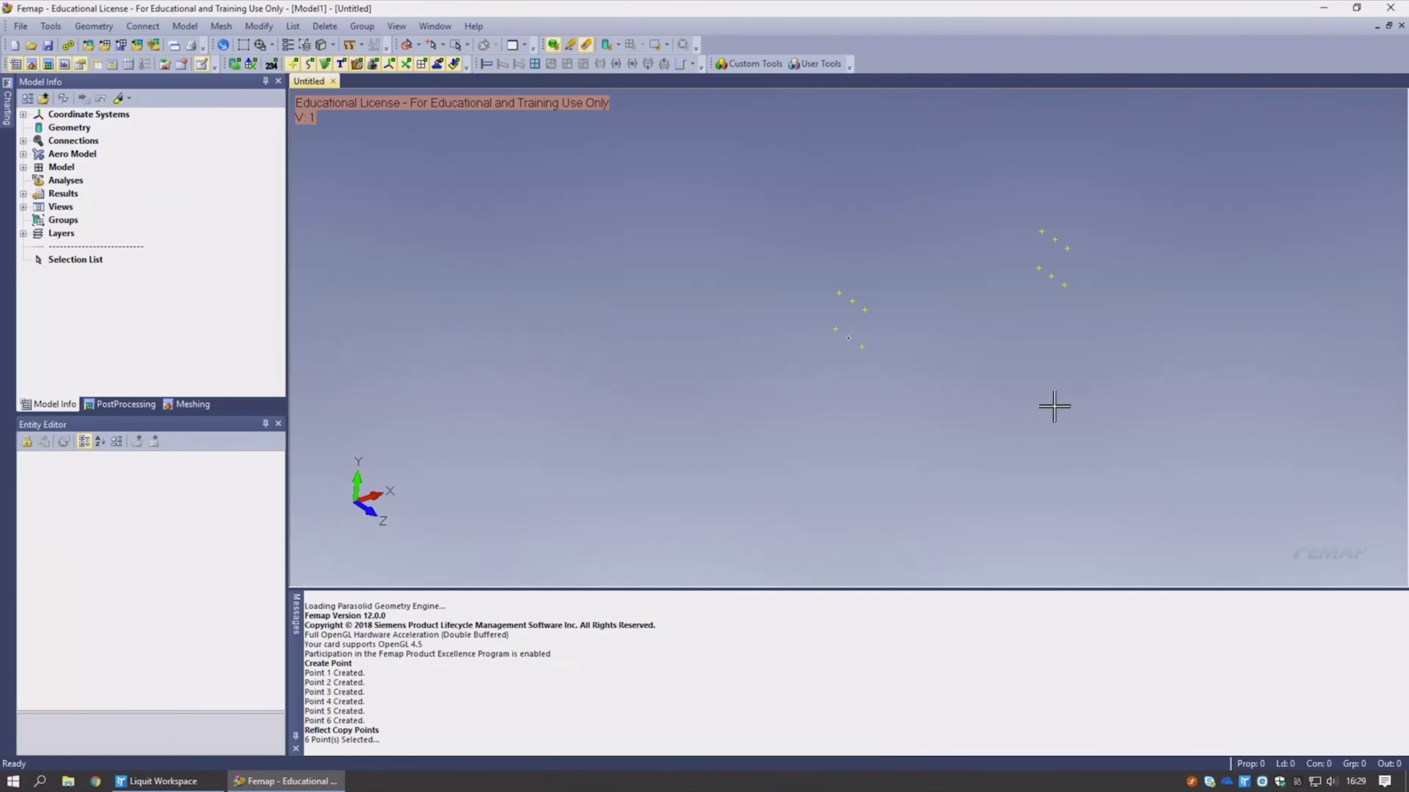
- Start another reflected copy of points with the six original points at the X = 0 end as the selection
click(82, 27)
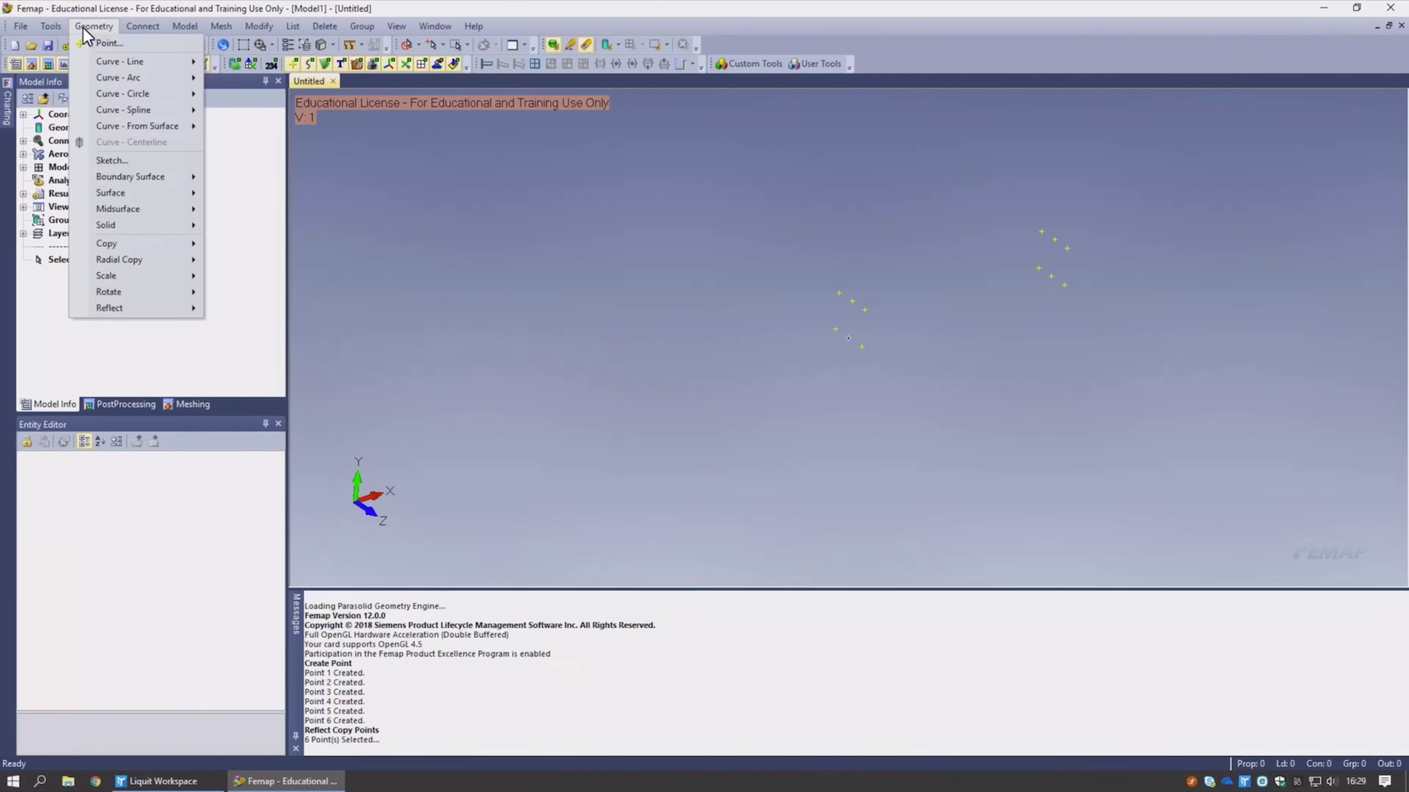
mouse_move(124, 309)
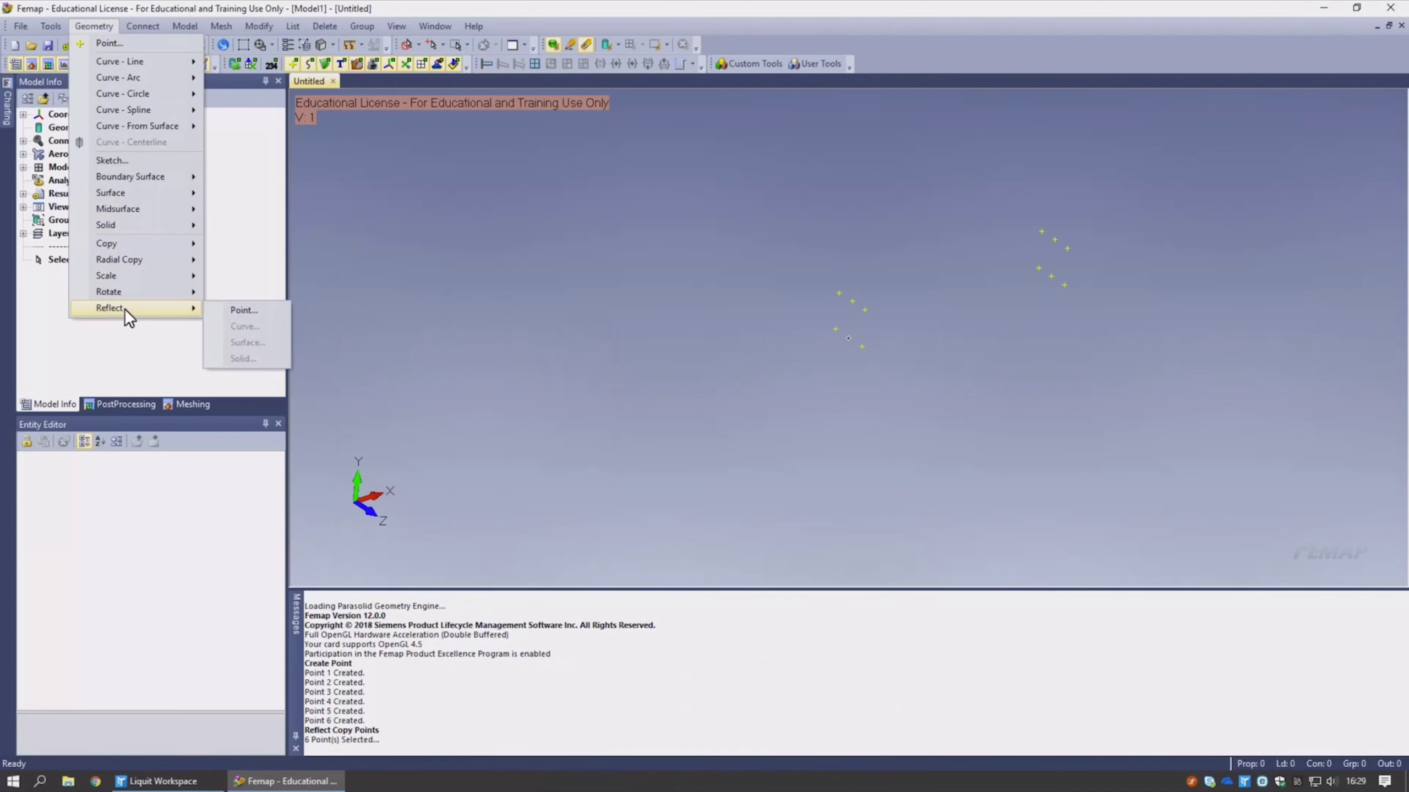
click(229, 309)
click(807, 276)
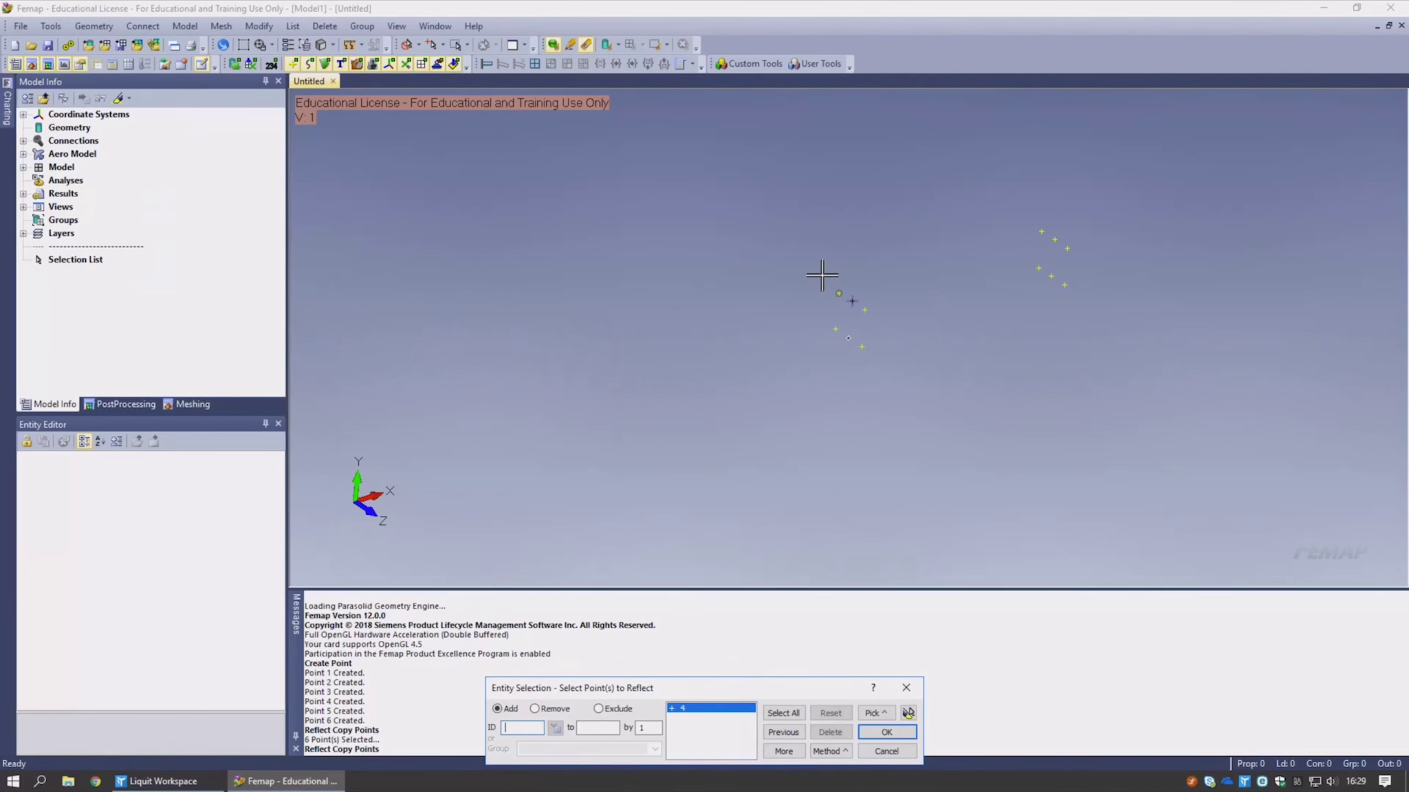
click(860, 284)
click(867, 310)
click(865, 348)
click(840, 350)
click(835, 330)
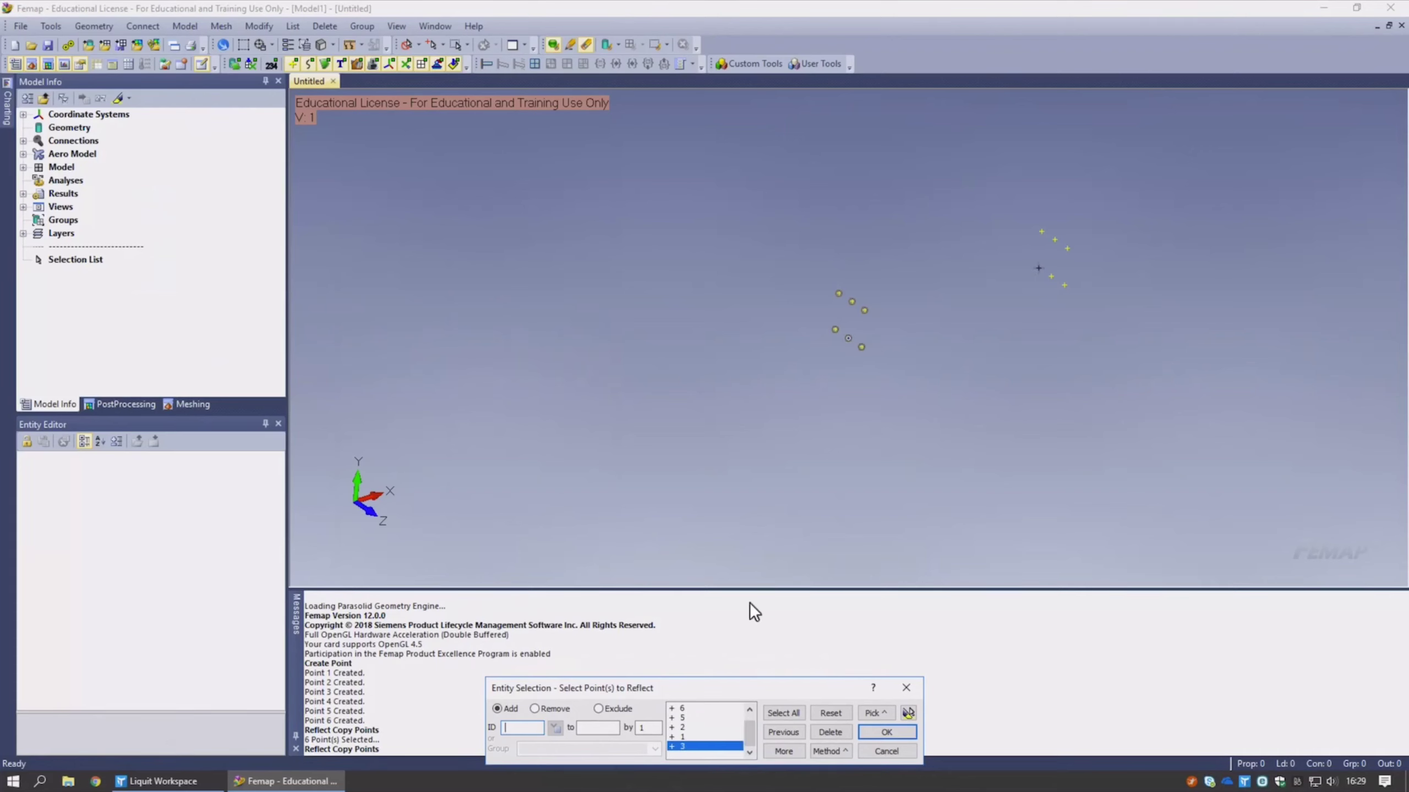
drag(736, 683, 649, 476)
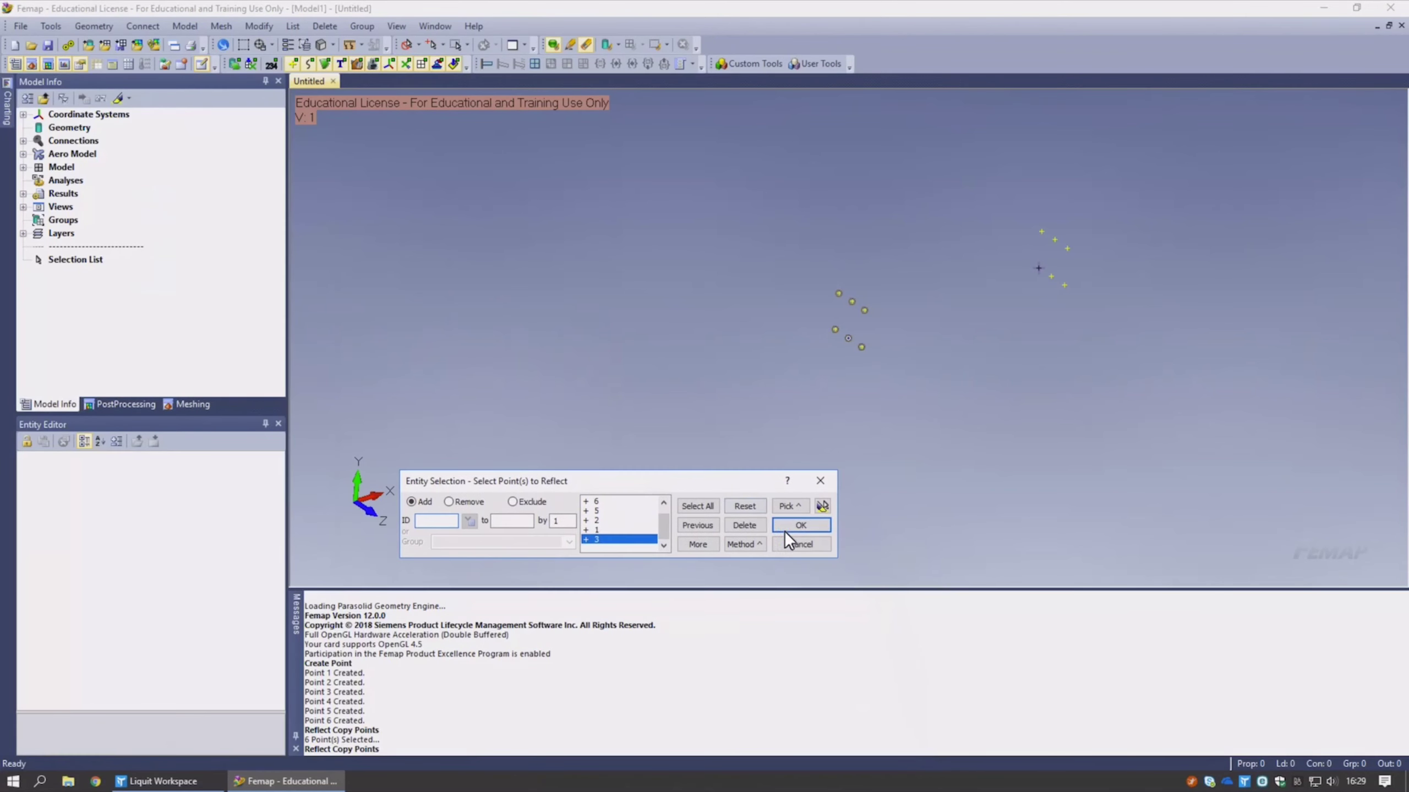
click(801, 527)
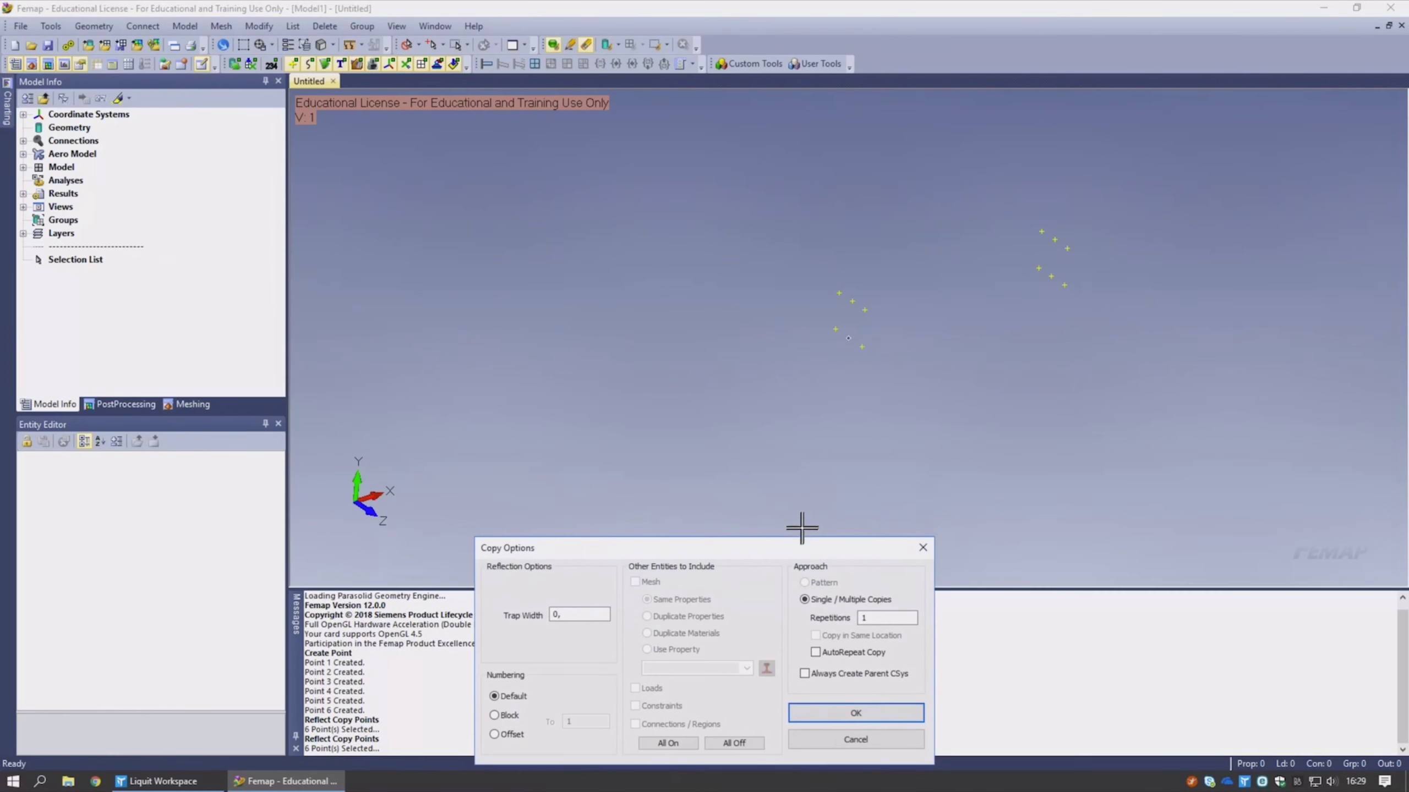
- Reflect the selected points once about the plane at X = 250, using 250 as X for the base and both plane points
click(854, 713)
text(25)
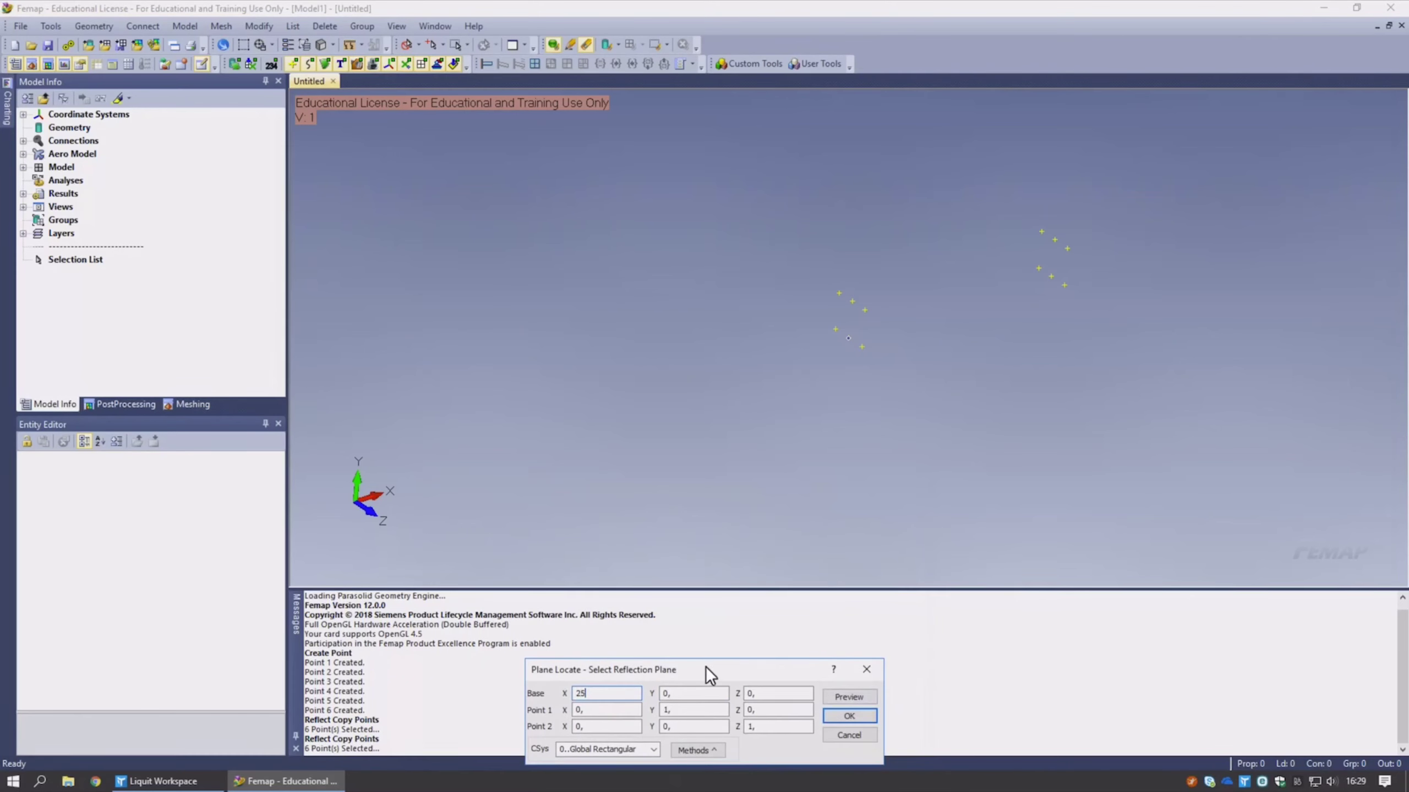
text(0)
click(615, 711)
text(250)
click(633, 727)
click(854, 698)
click(849, 717)
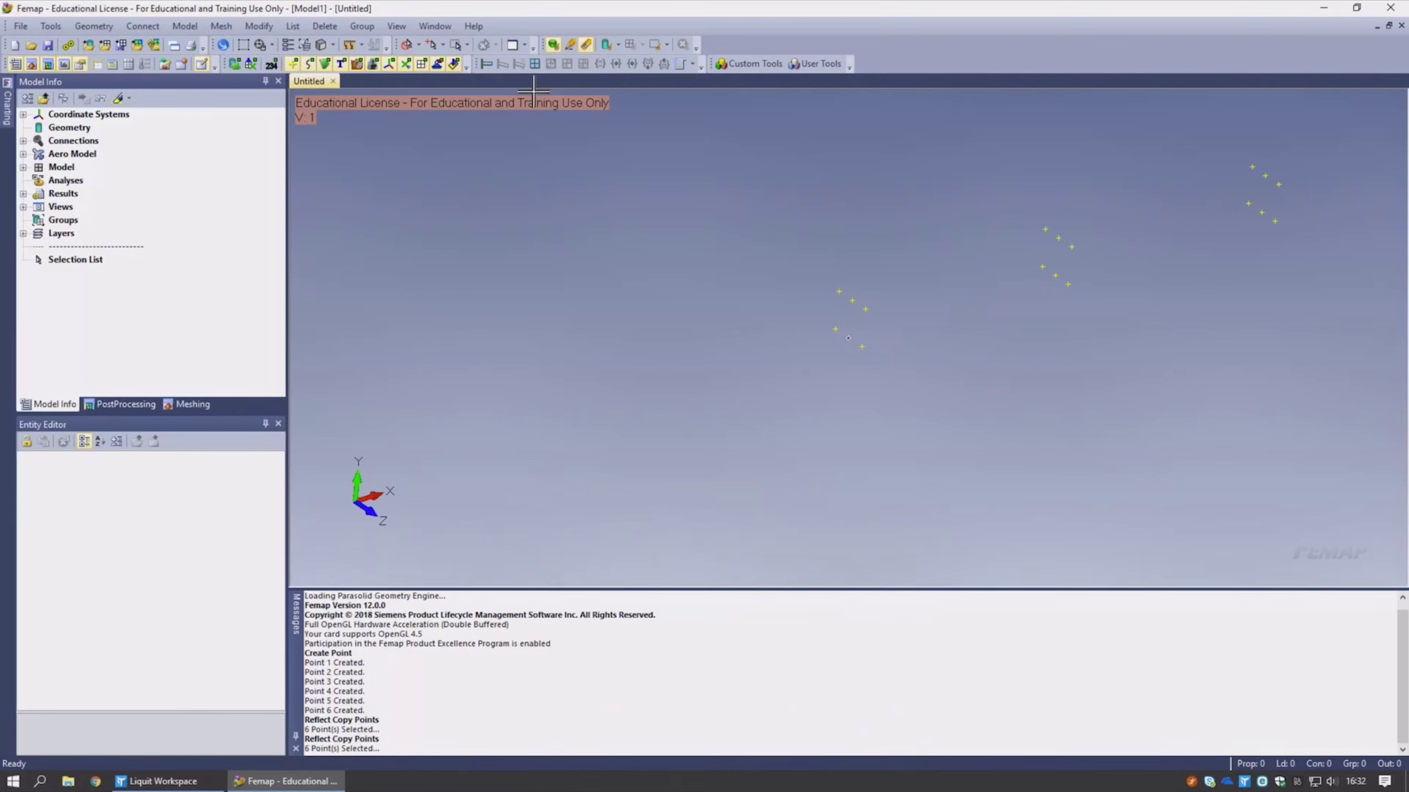
- Create a corner surface on existing points for the rear half of the lower flange, between X 0 and 250
click(89, 26)
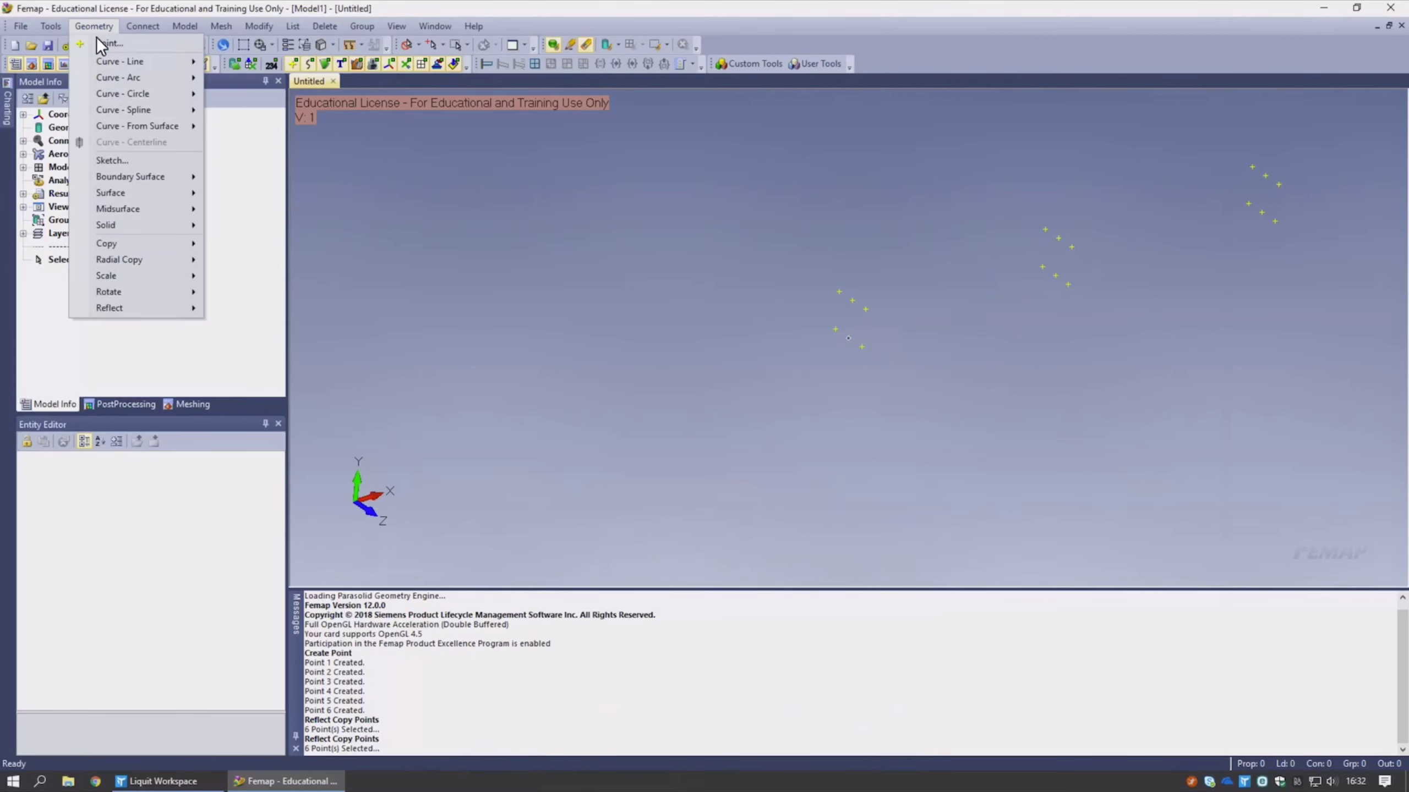
mouse_move(122, 193)
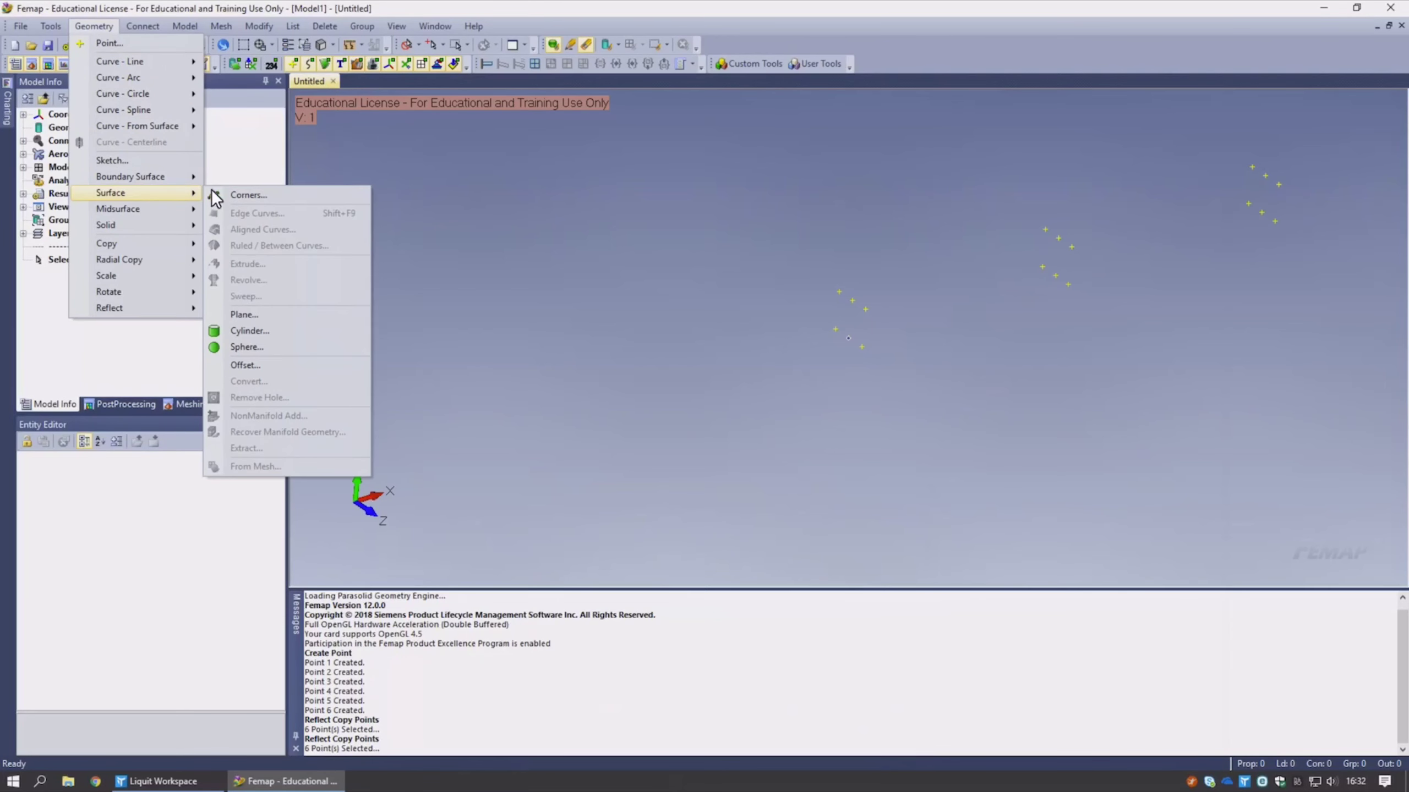
click(236, 195)
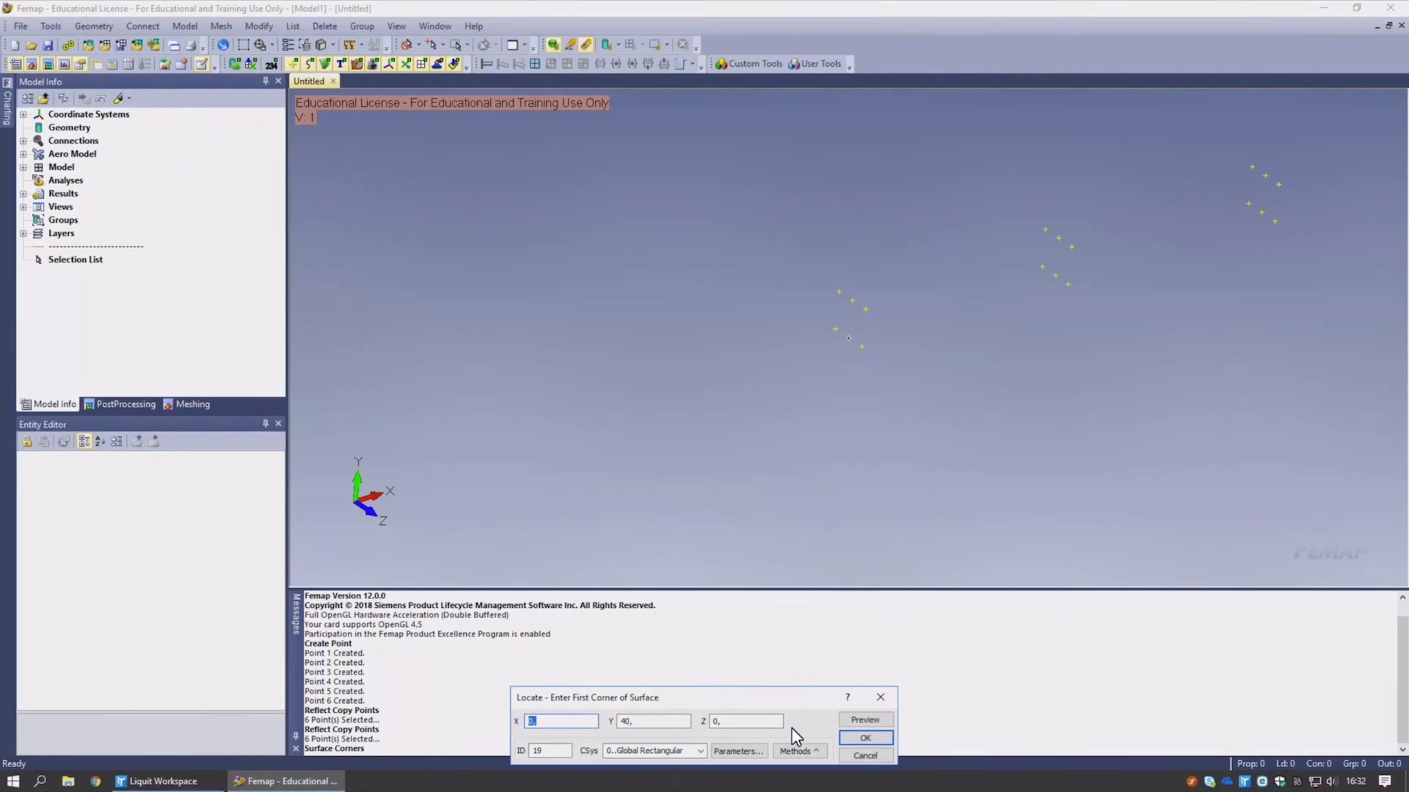
click(799, 751)
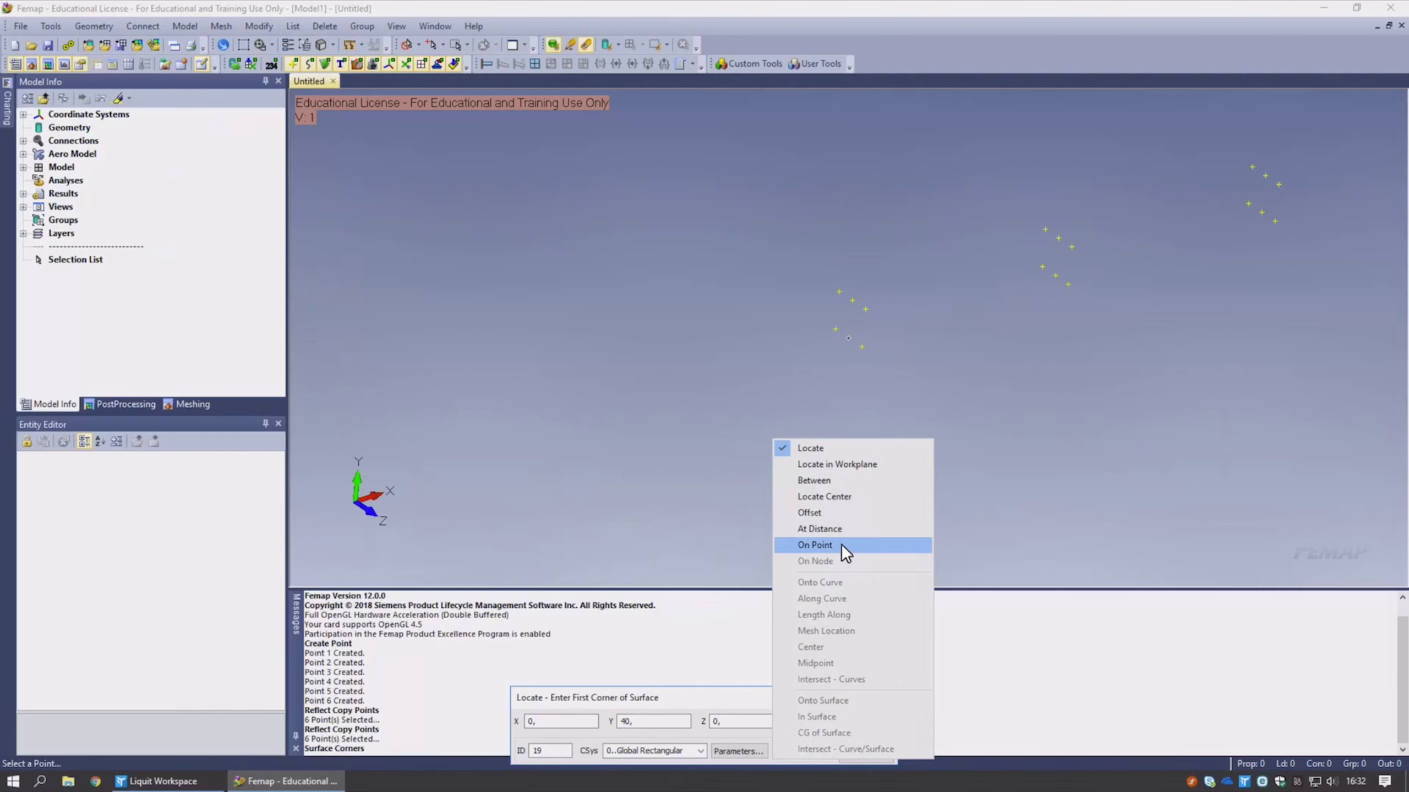
click(842, 545)
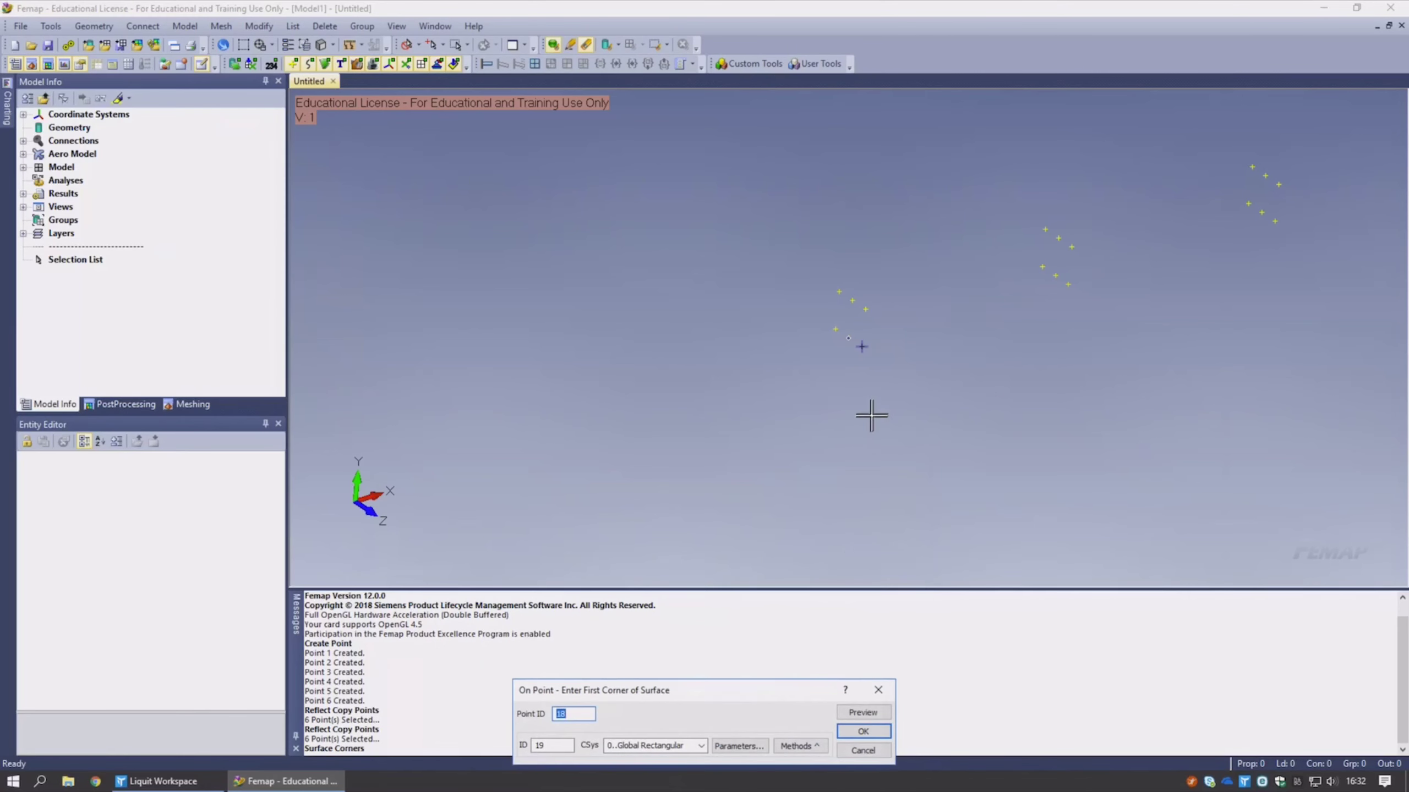
click(834, 327)
key(Return)
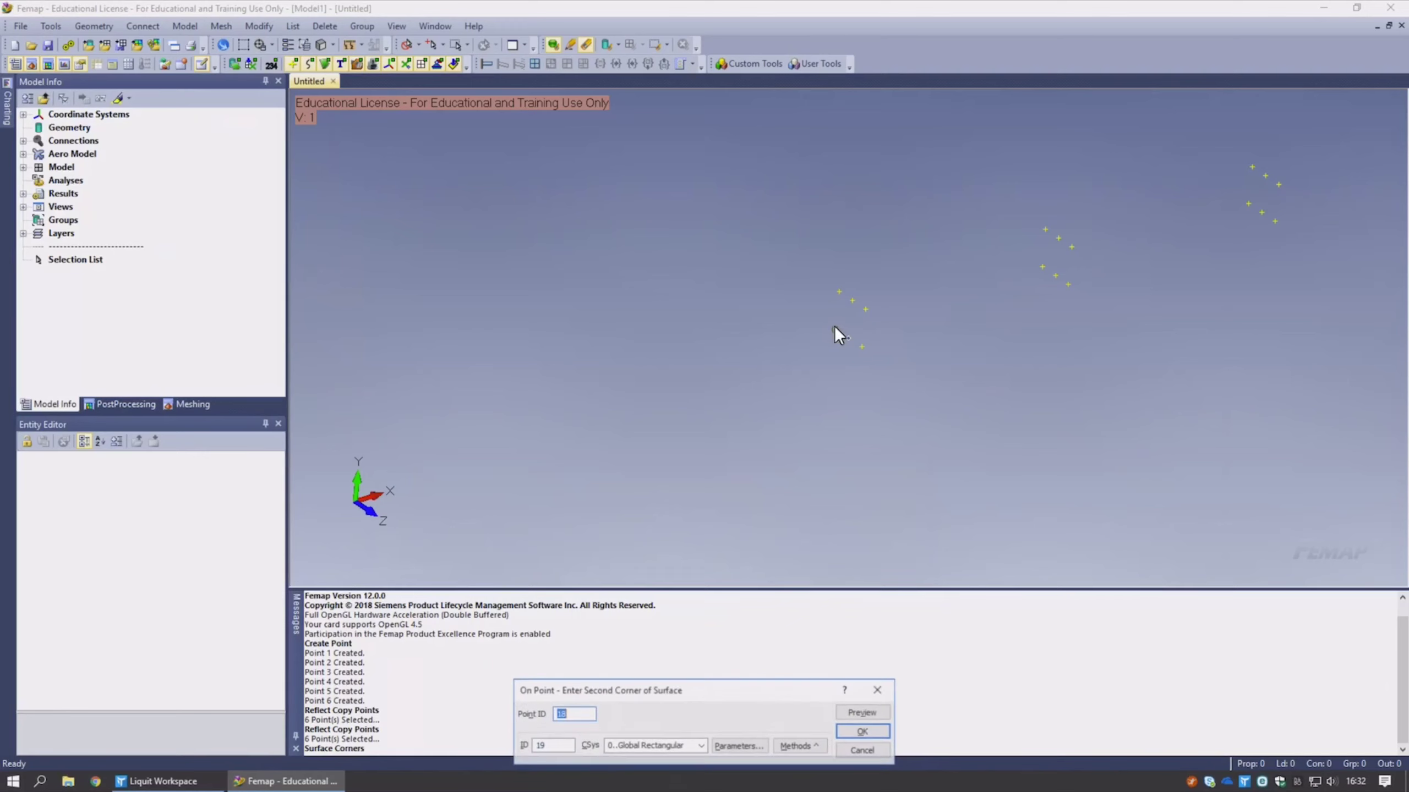
click(843, 339)
key(Return)
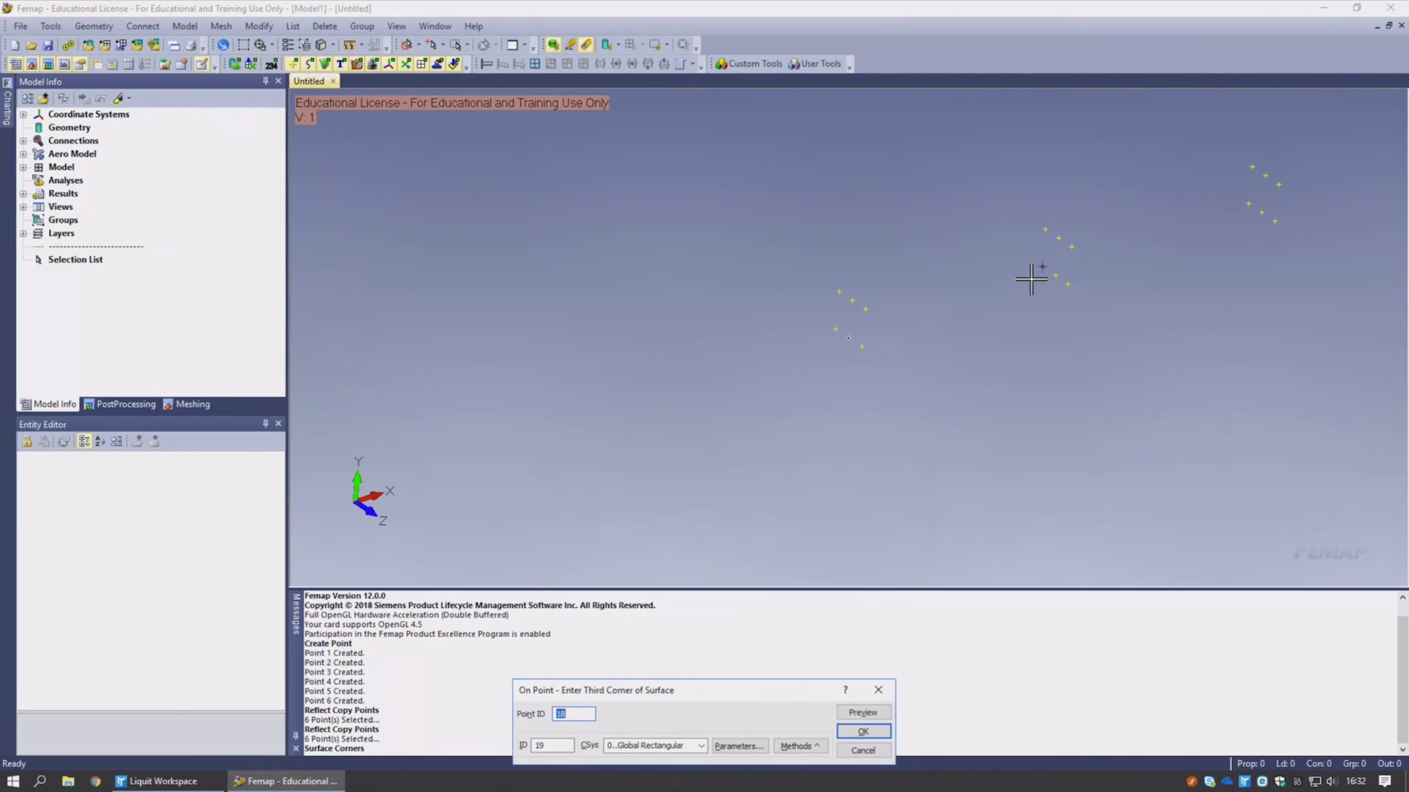
click(1053, 274)
key(Return)
click(1040, 267)
key(Return)
- Create a corner surface for the front half of the lower flange, from the middle points to the outer points of the first span
click(845, 343)
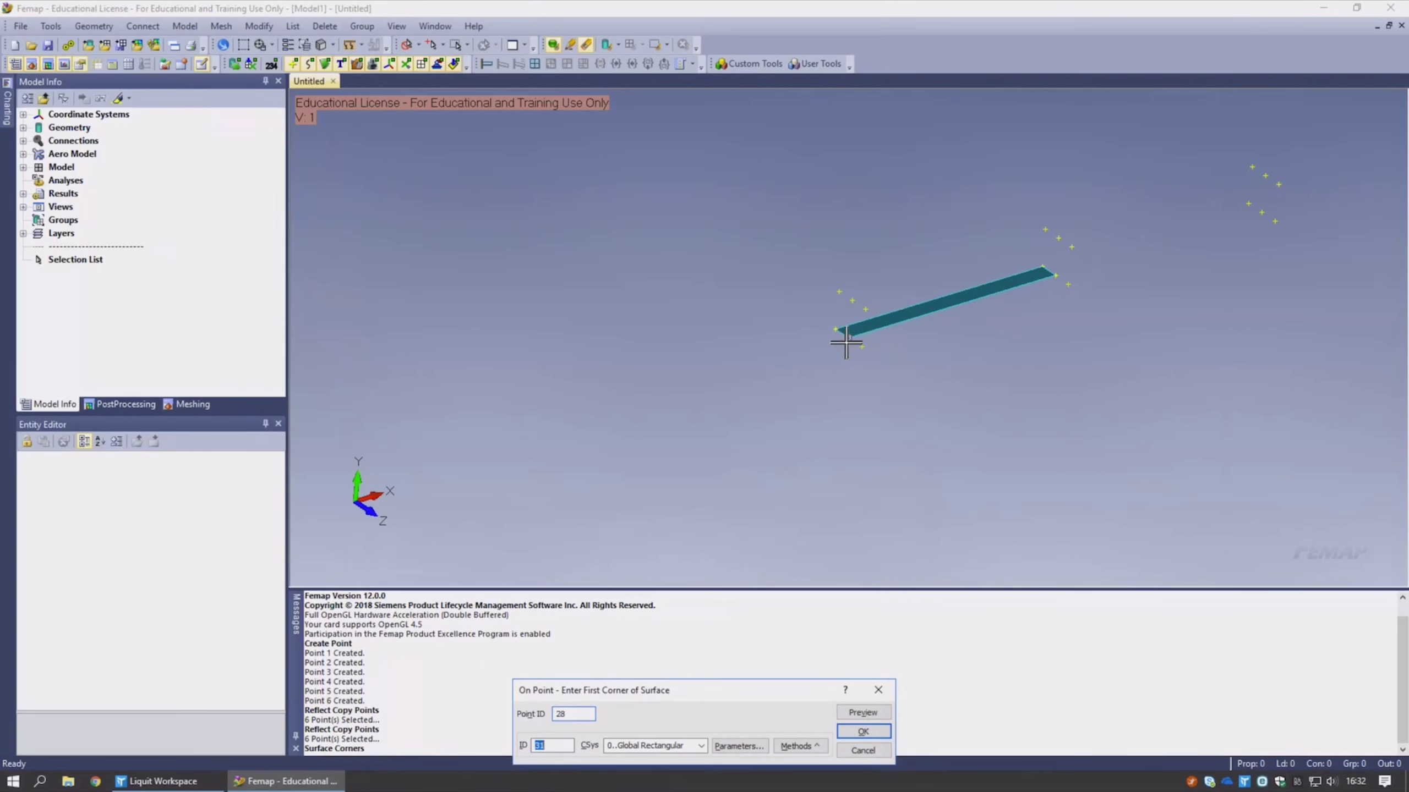
key(Return)
click(859, 343)
key(Return)
click(1076, 287)
key(Return)
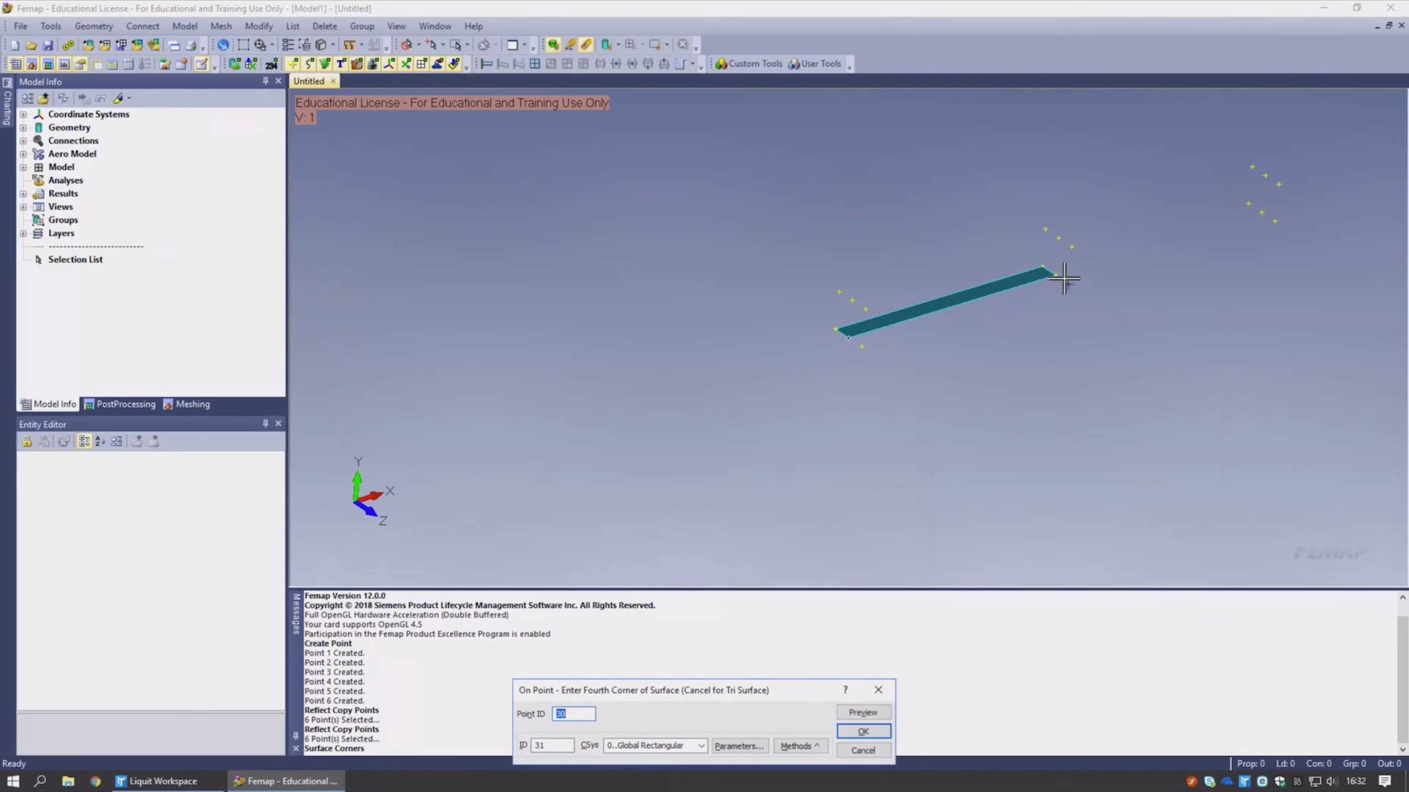
key(Return)
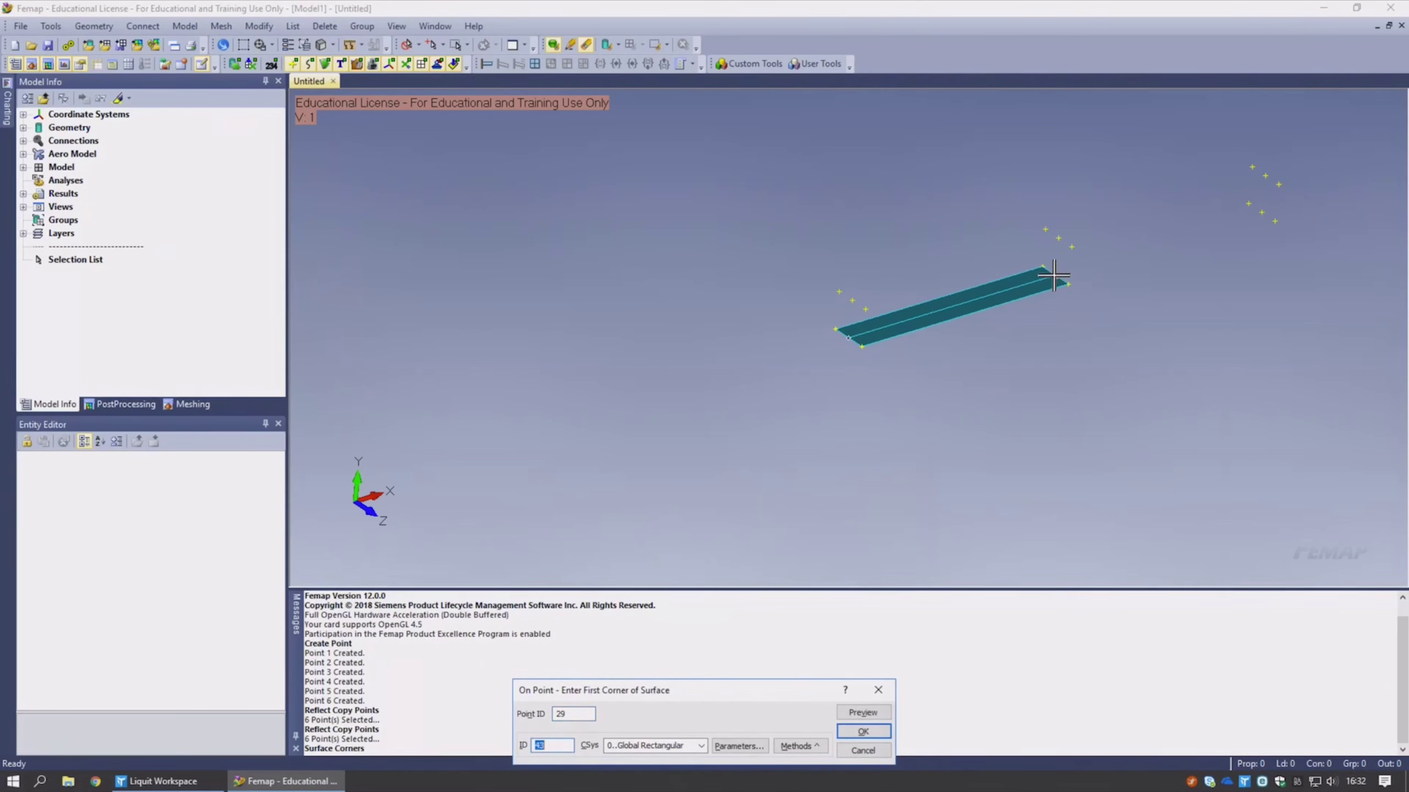
- Create the vertical web surface of the first span between the lower and upper middle points
click(1058, 238)
key(Return)
key(Return)
click(852, 300)
key(Return)
click(850, 344)
key(Return)
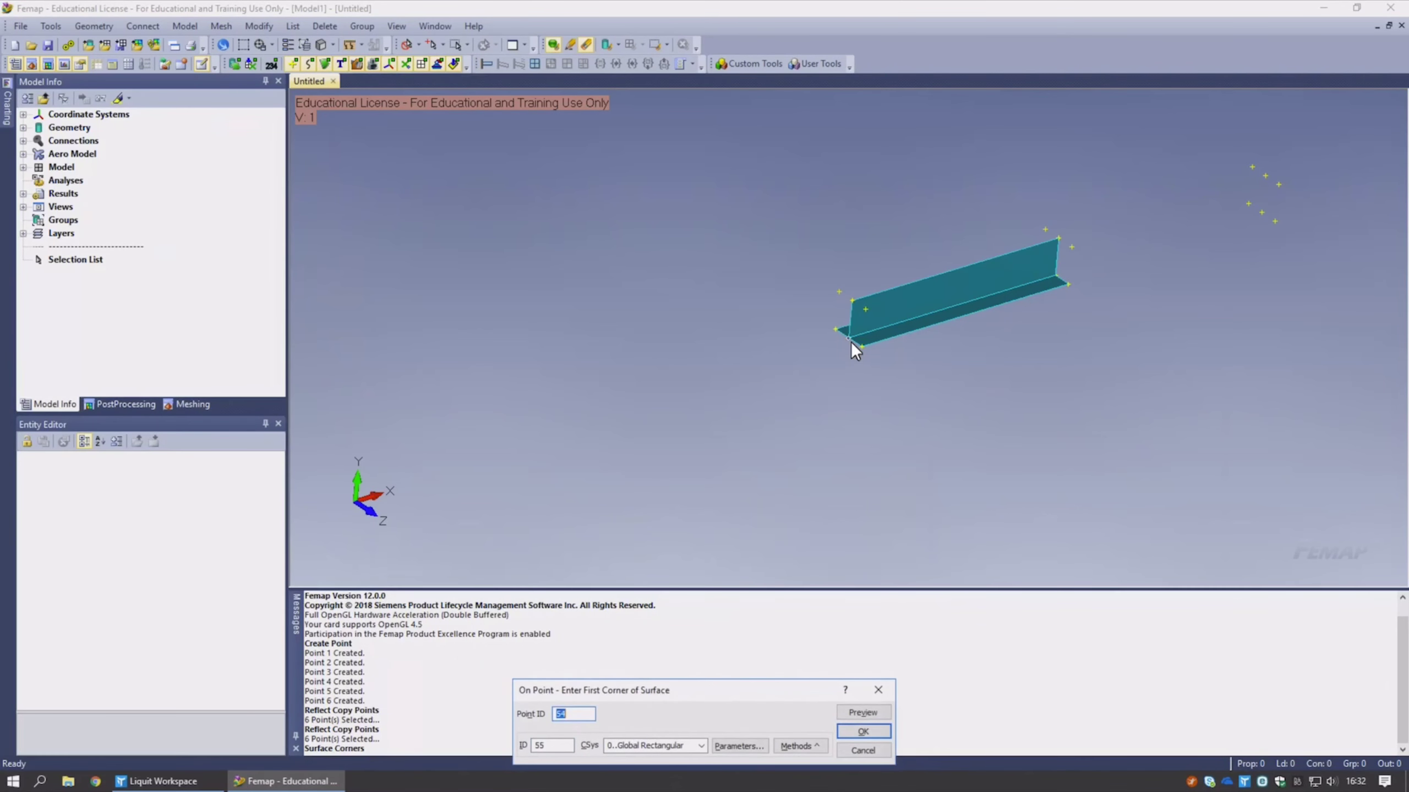
- Create a corner surface for the rear half of the upper flange of the first span, from the outer to the middle points
click(835, 288)
key(Return)
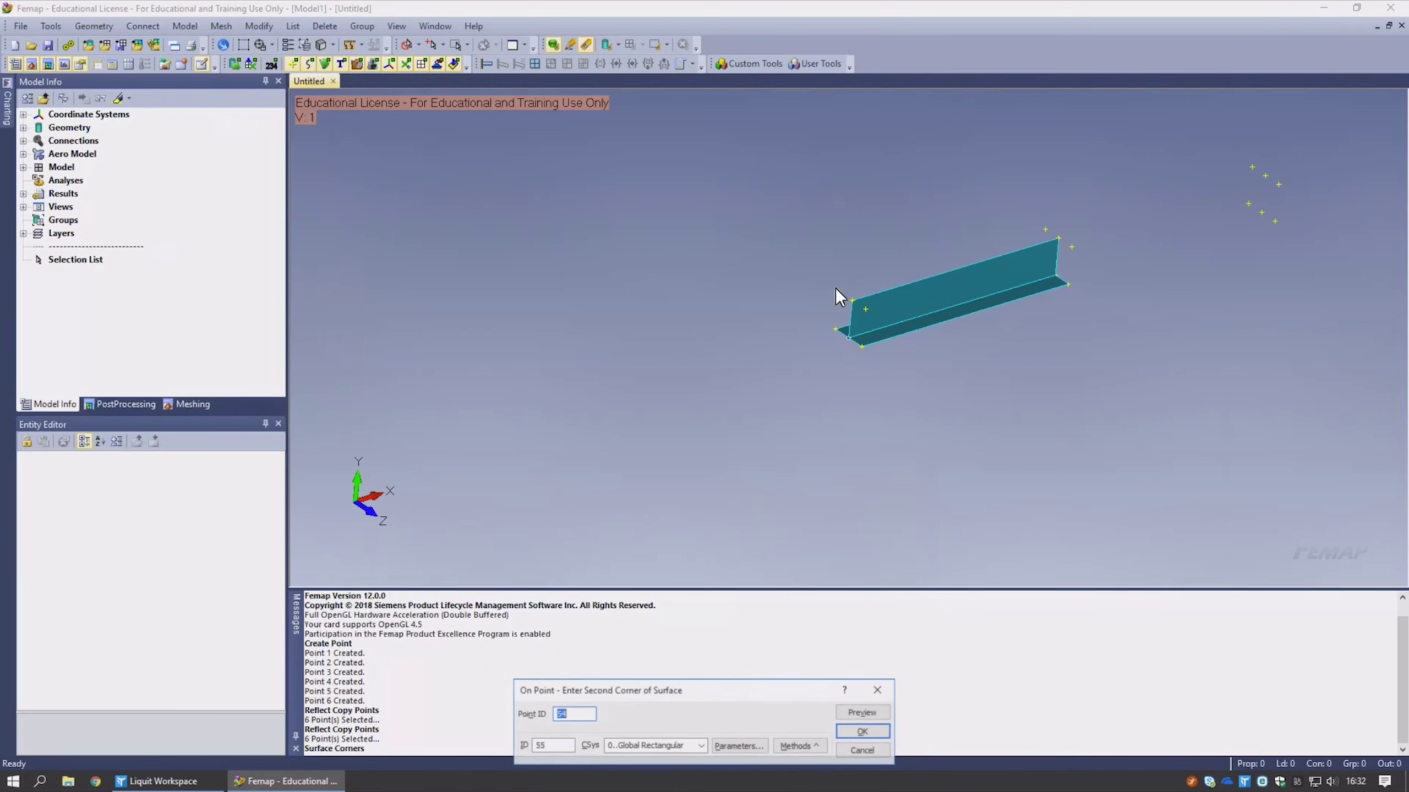
click(847, 303)
key(Return)
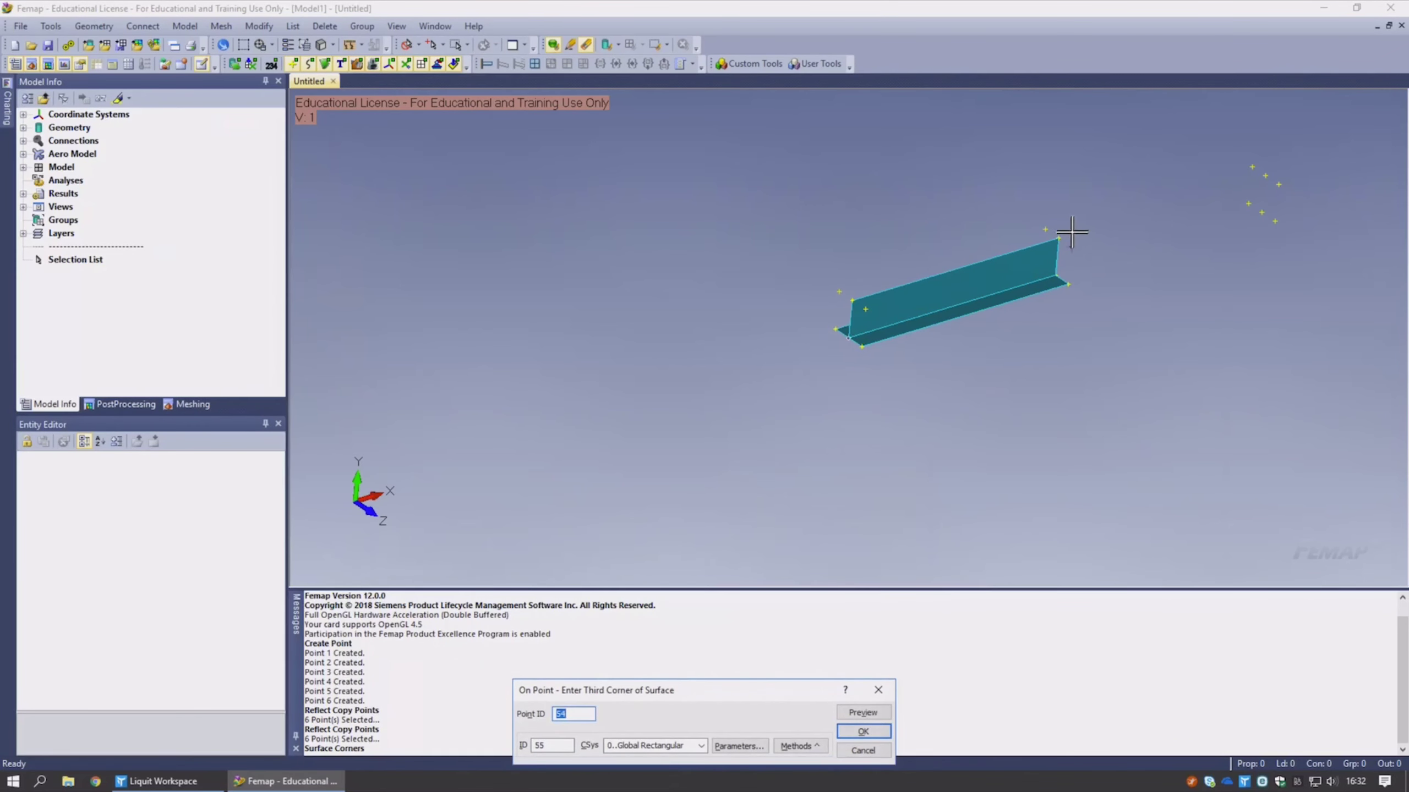
click(1060, 236)
key(Return)
click(1046, 229)
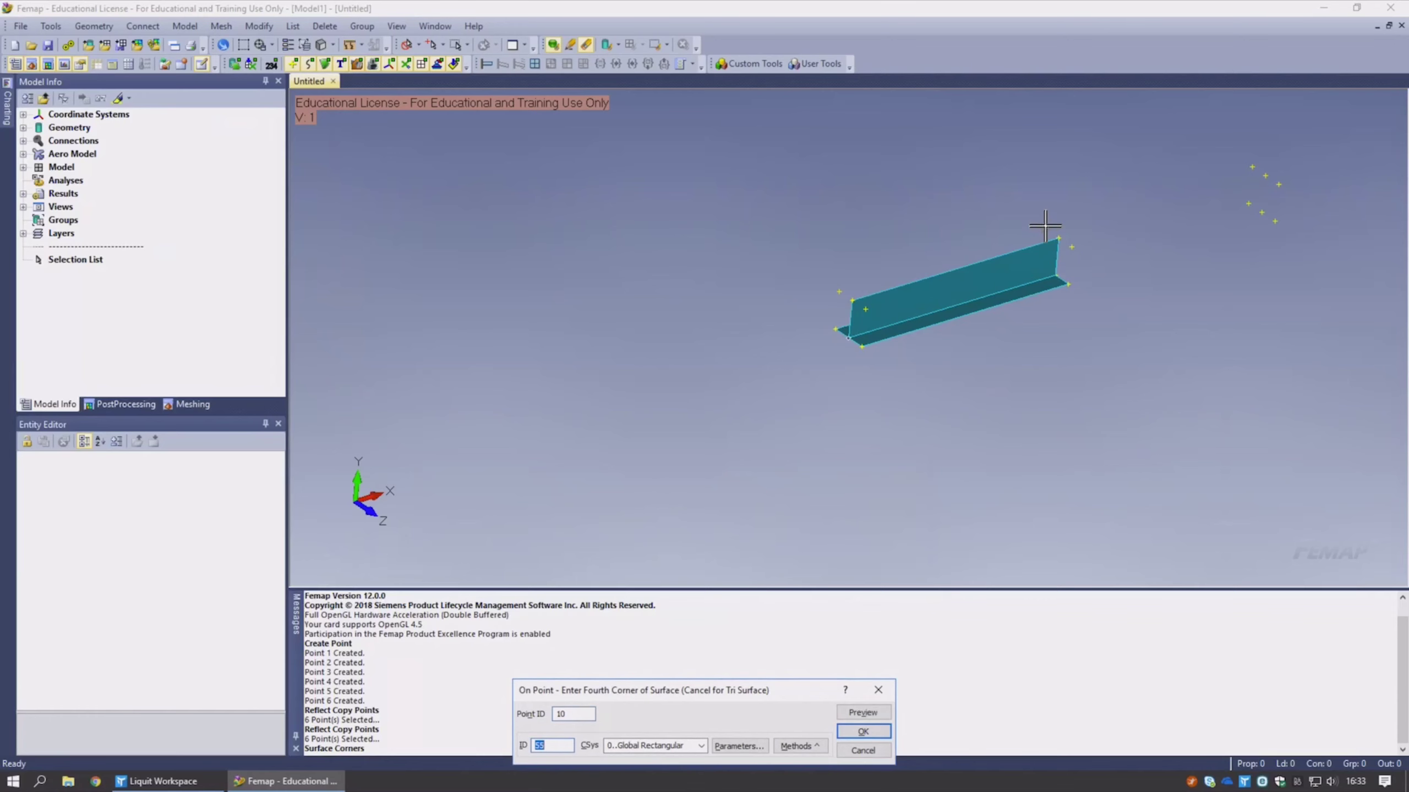
key(Return)
- Create a corner surface for the front half of the upper flange of the first span and end surface creation
click(849, 292)
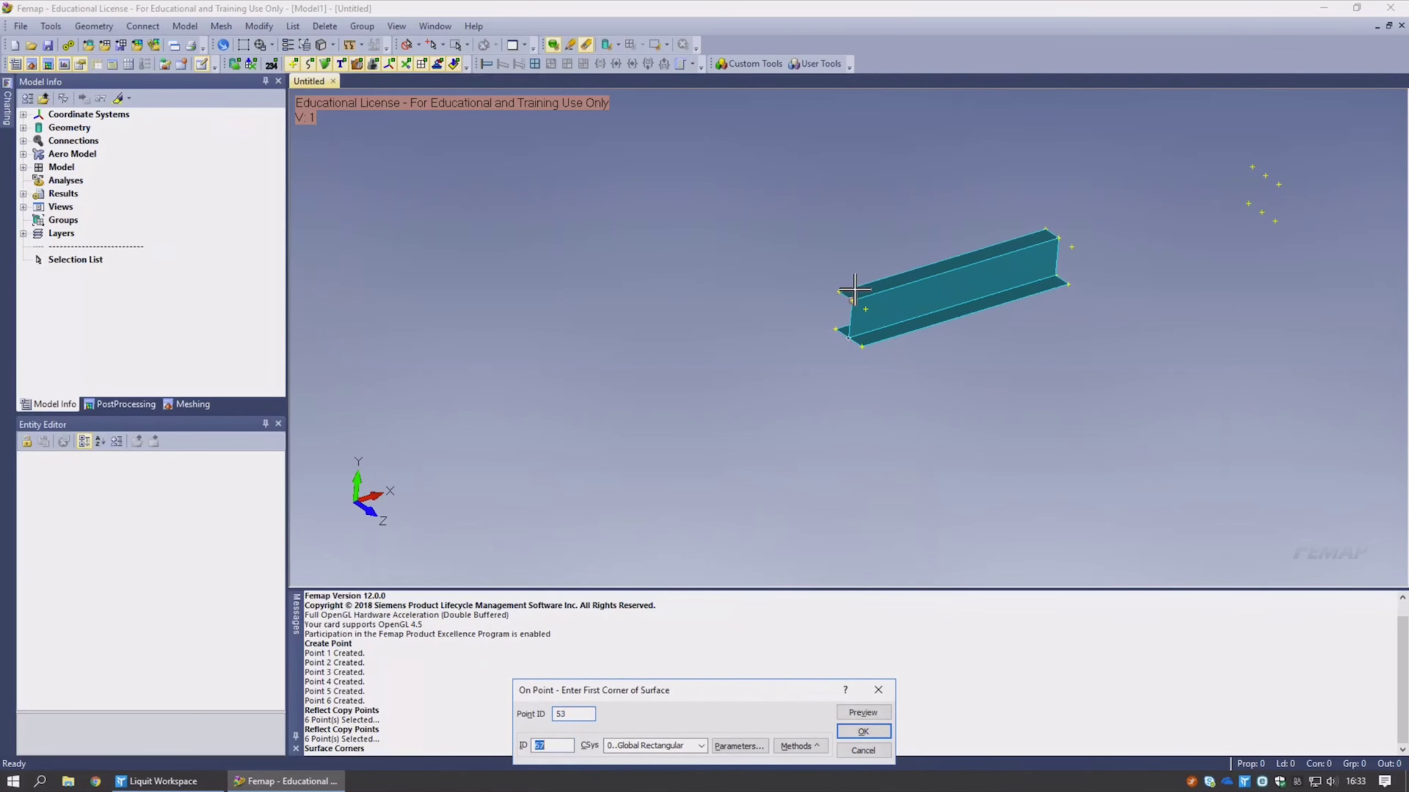
key(Return)
click(866, 306)
key(Return)
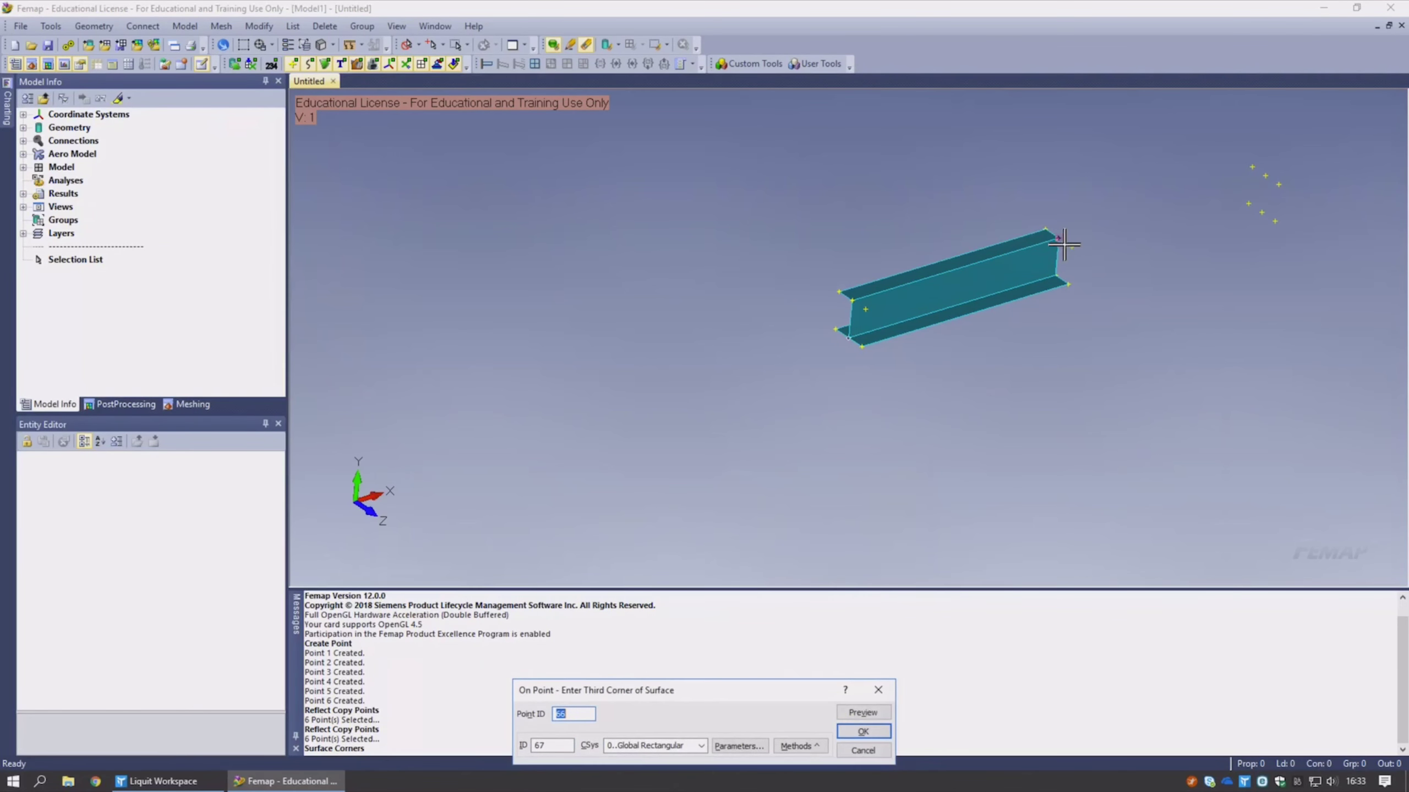
click(1071, 244)
key(Return)
click(1072, 246)
key(Return)
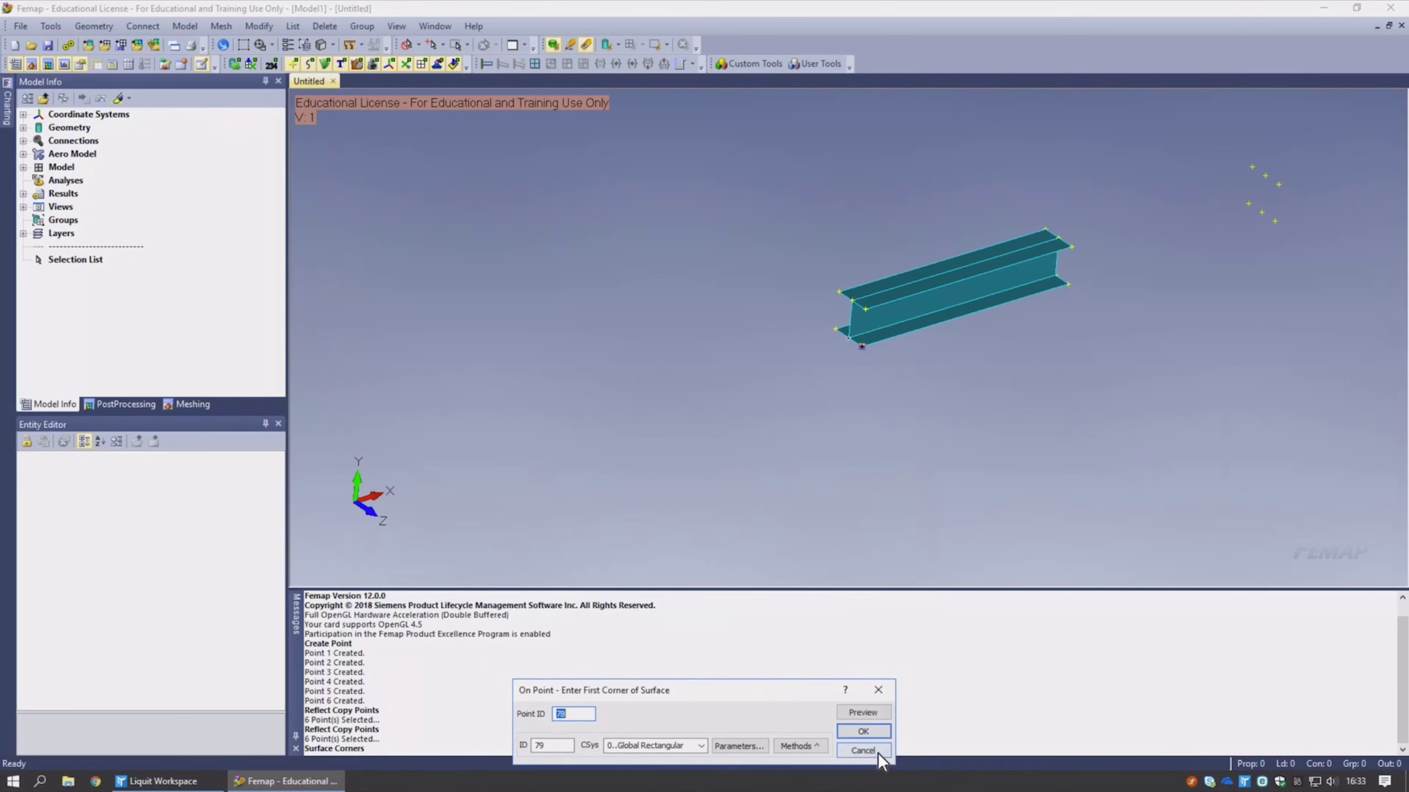
click(878, 753)
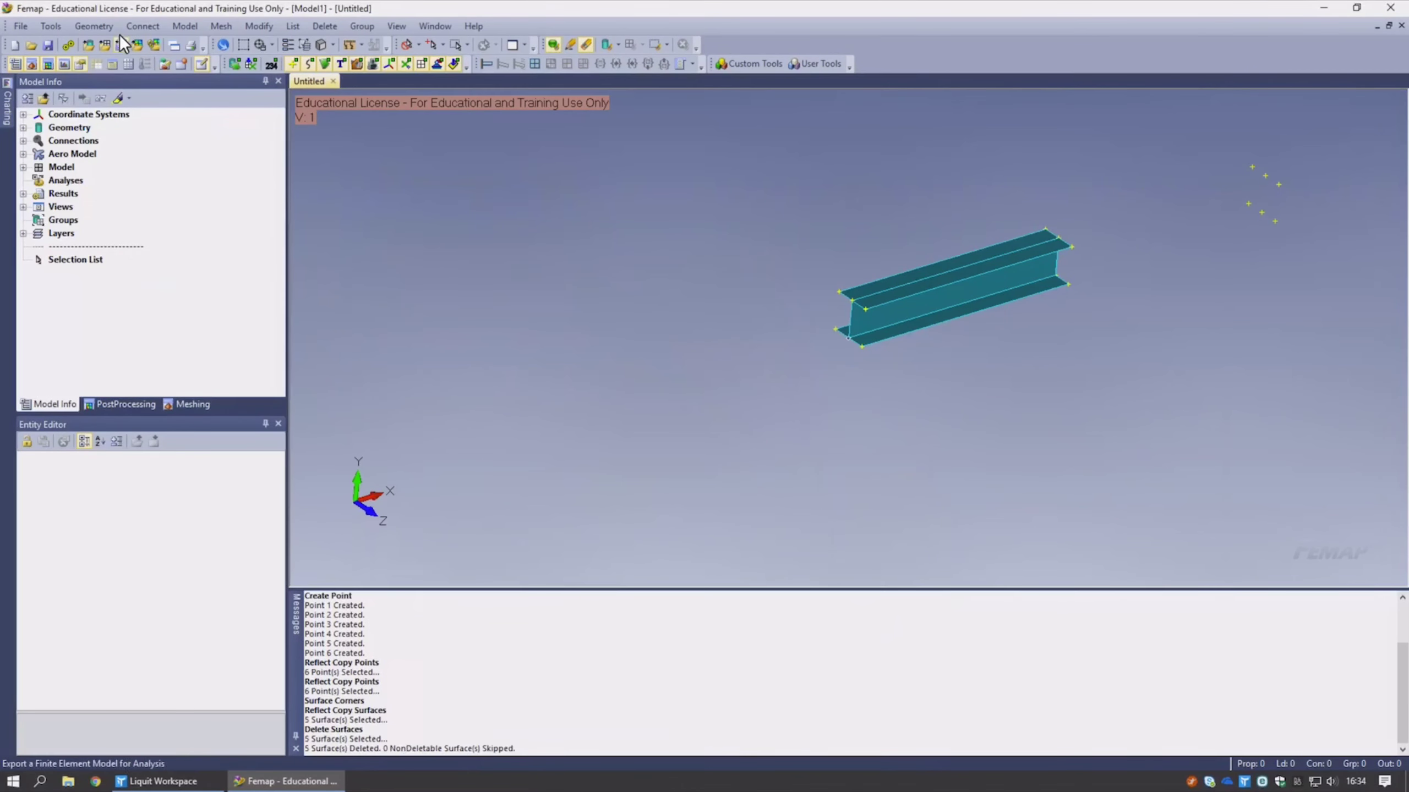
- Start a surface reflection with all surfaces of the first span selected and accept the reflection options
click(93, 26)
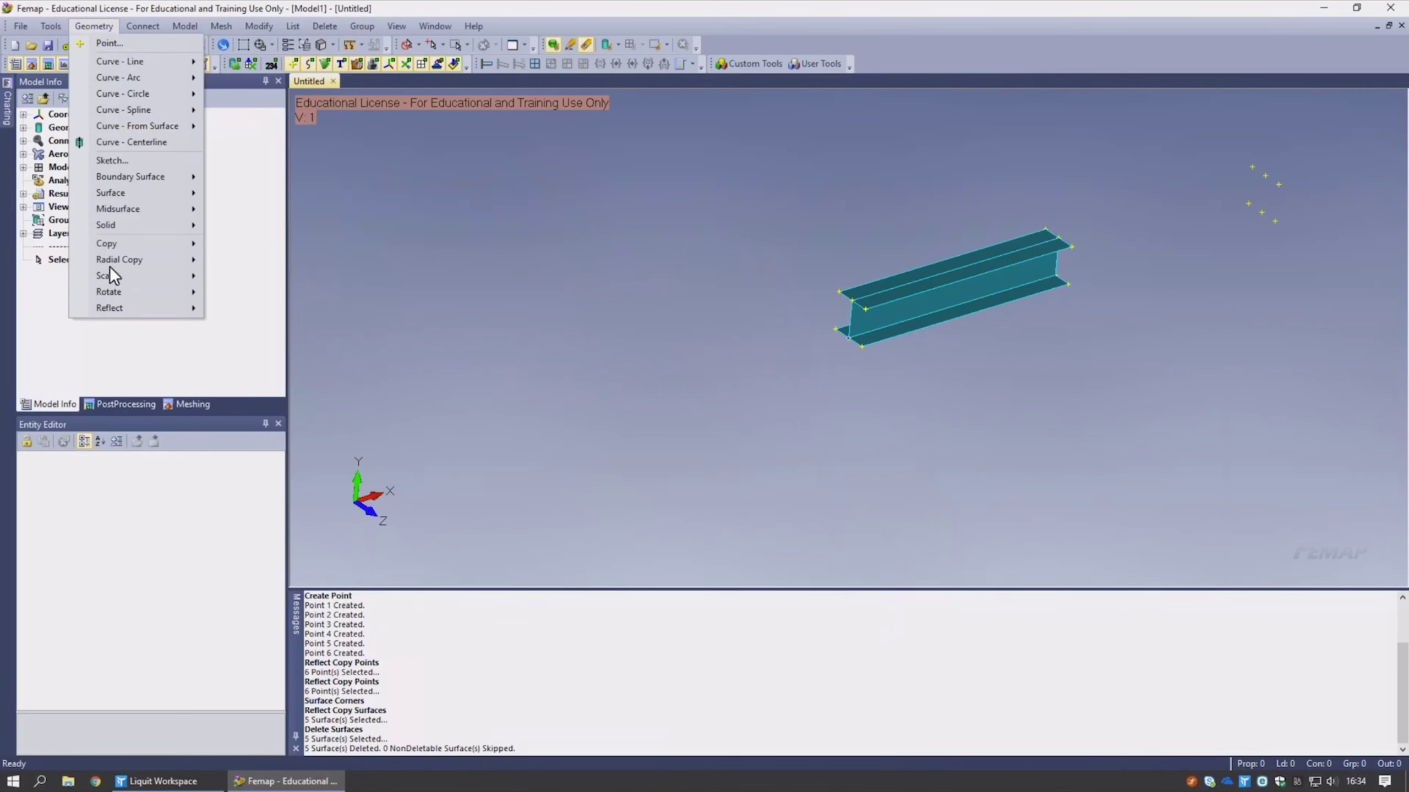
mouse_move(117, 304)
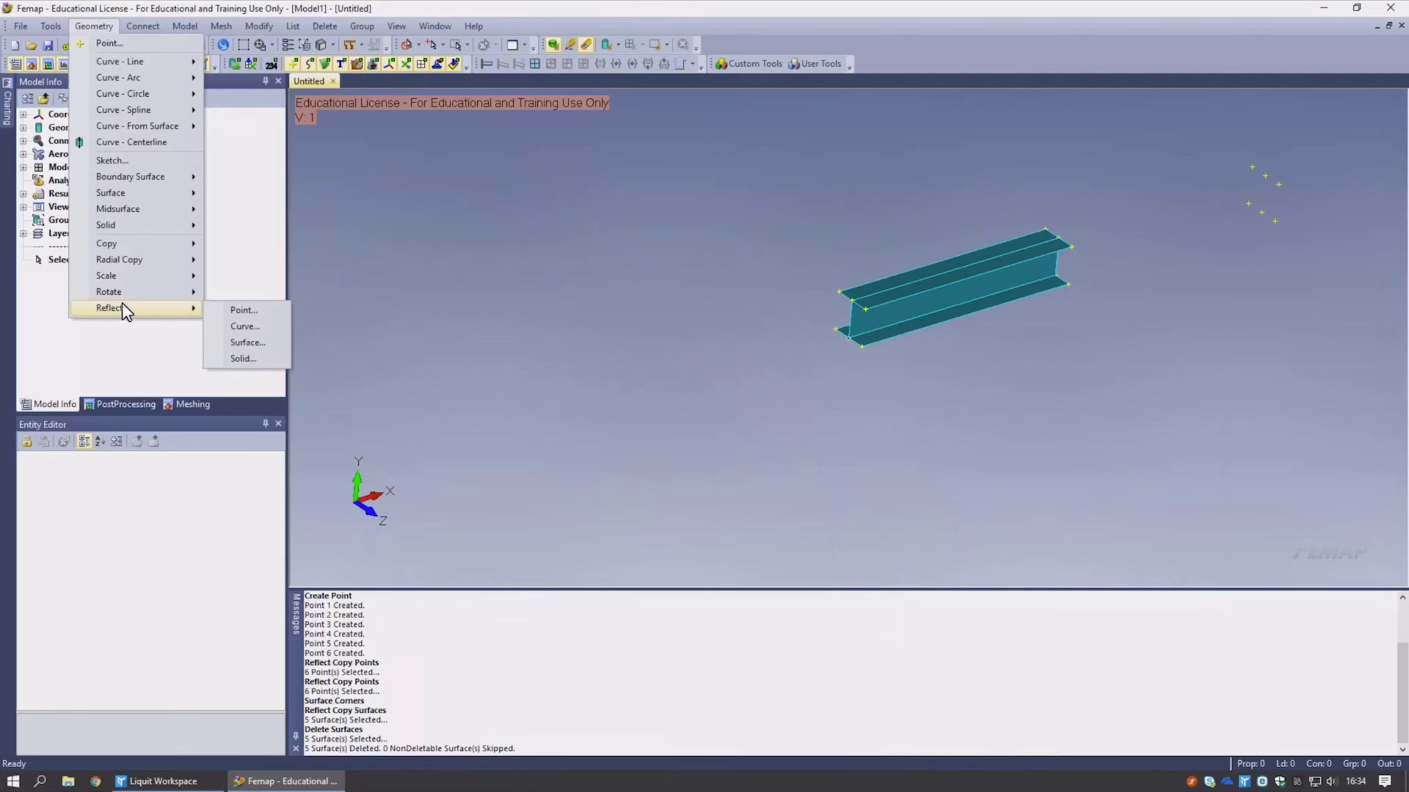
click(259, 339)
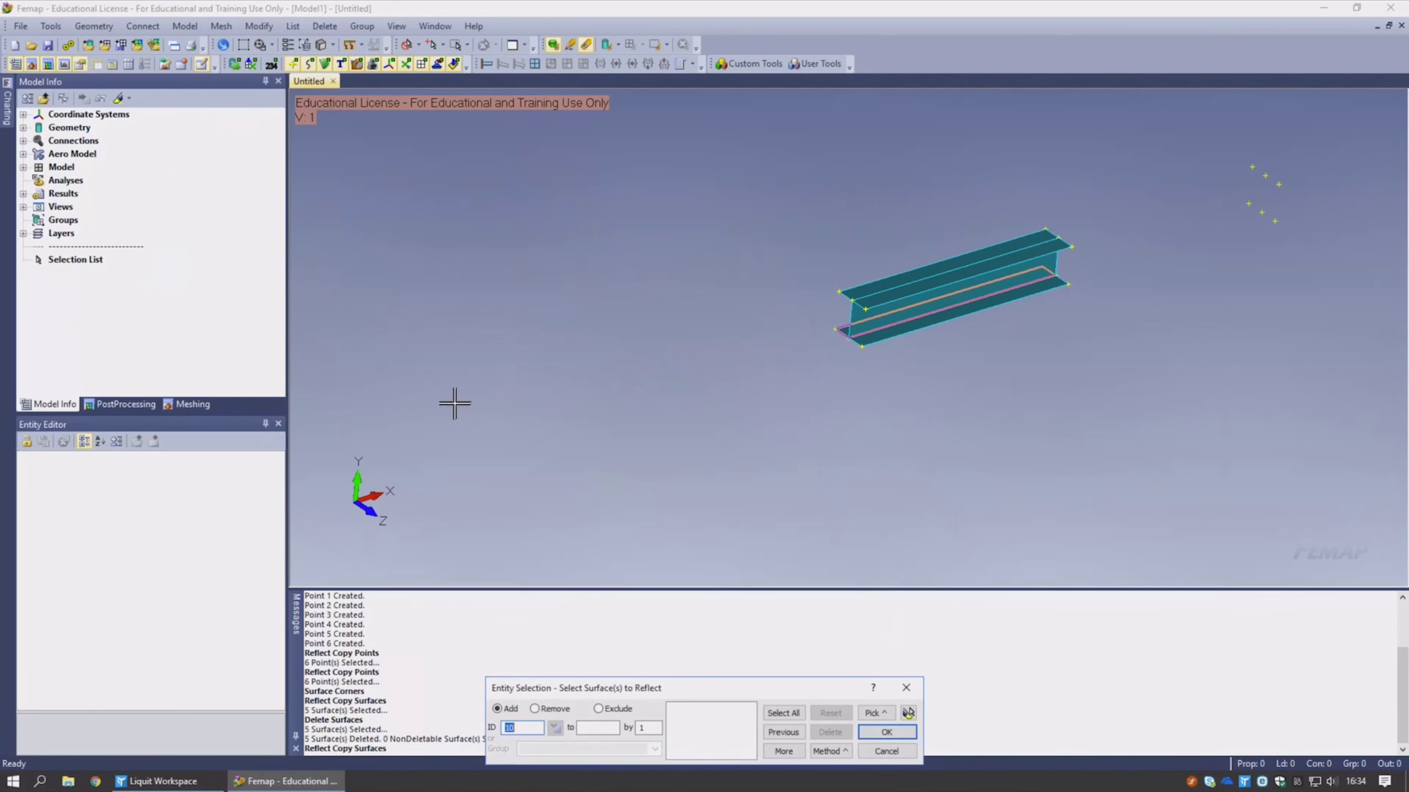
click(784, 712)
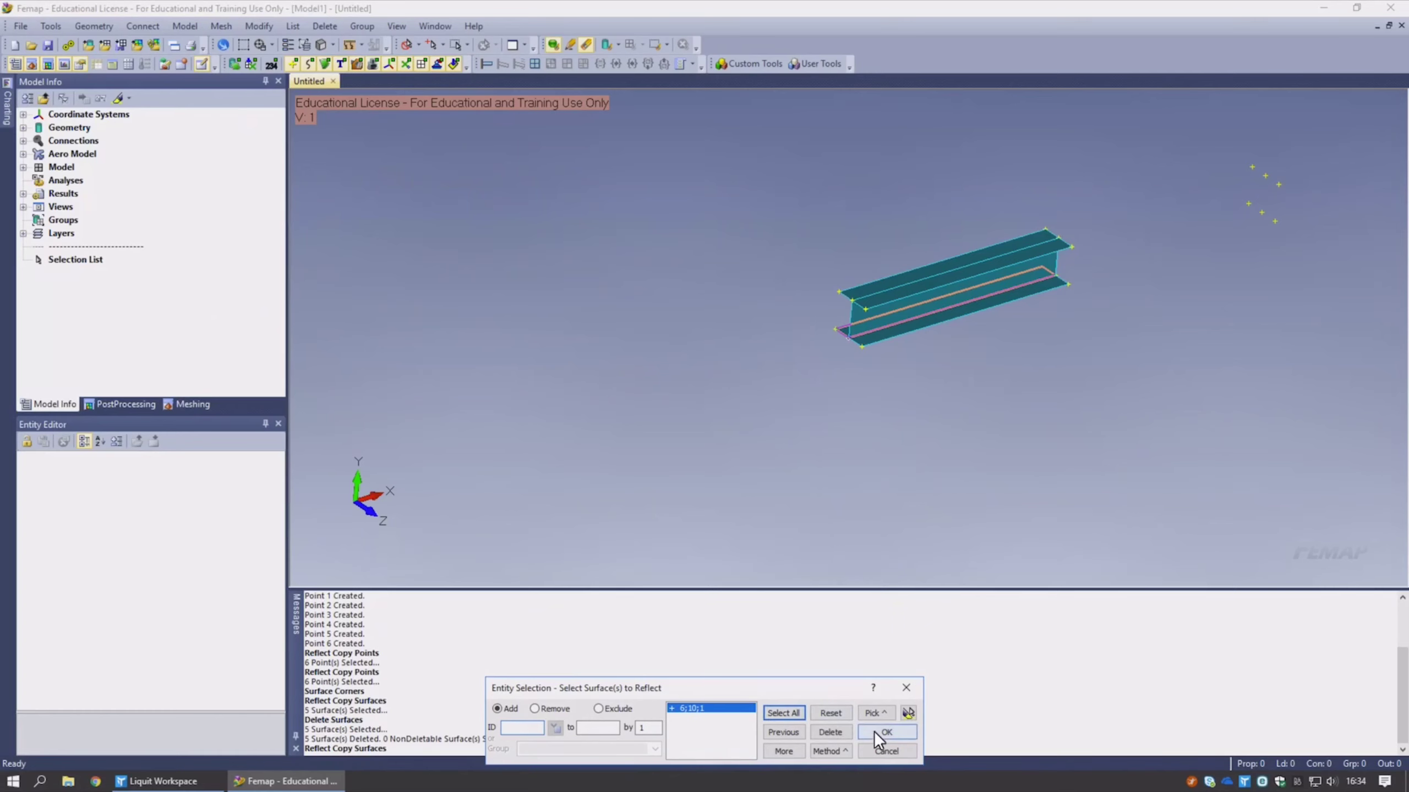
click(874, 731)
click(815, 715)
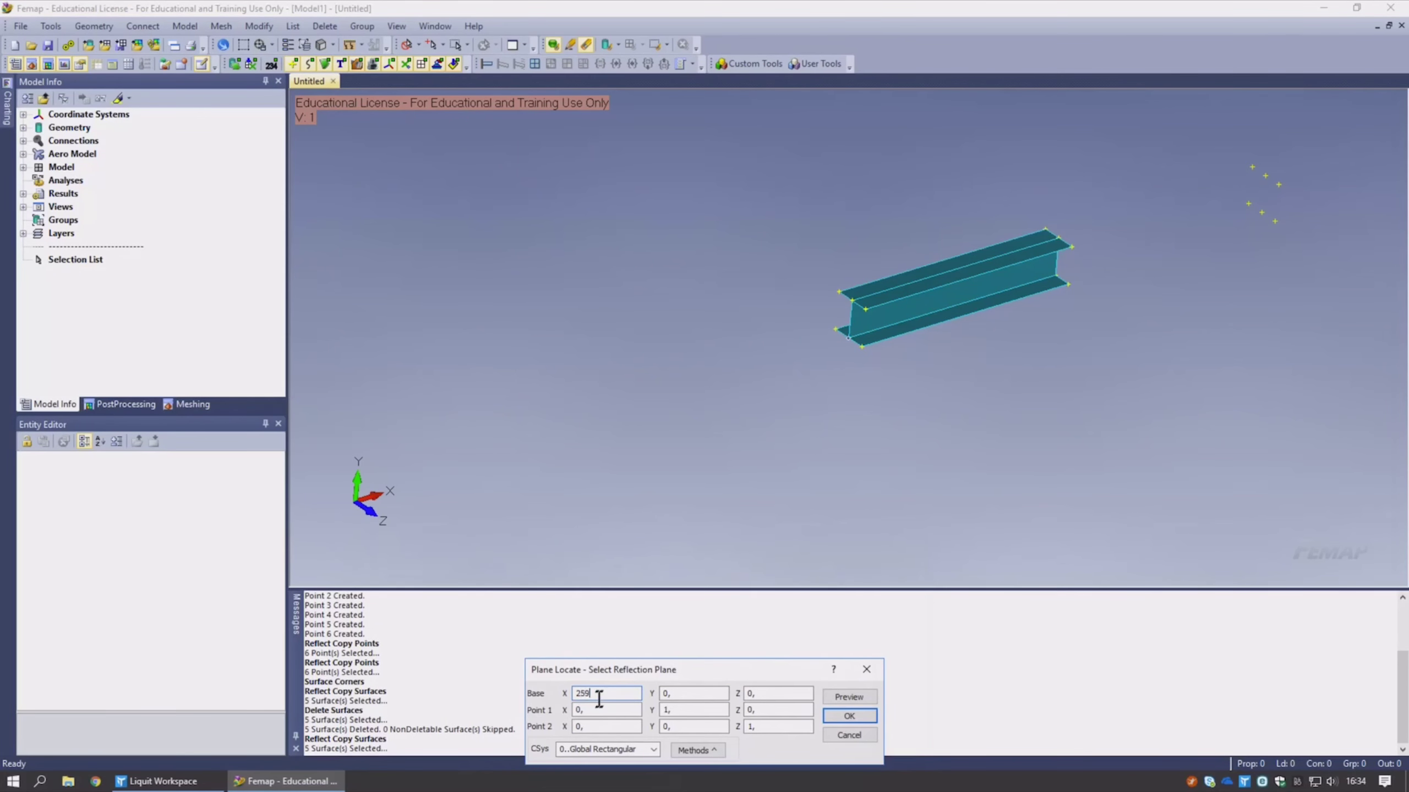
- Reflect the selected surfaces about the plane at X = 250, using 250 as X for the base and both plane points
key(BackSpace)
text(0)
click(611, 711)
text(250)
click(612, 726)
text(250)
click(866, 696)
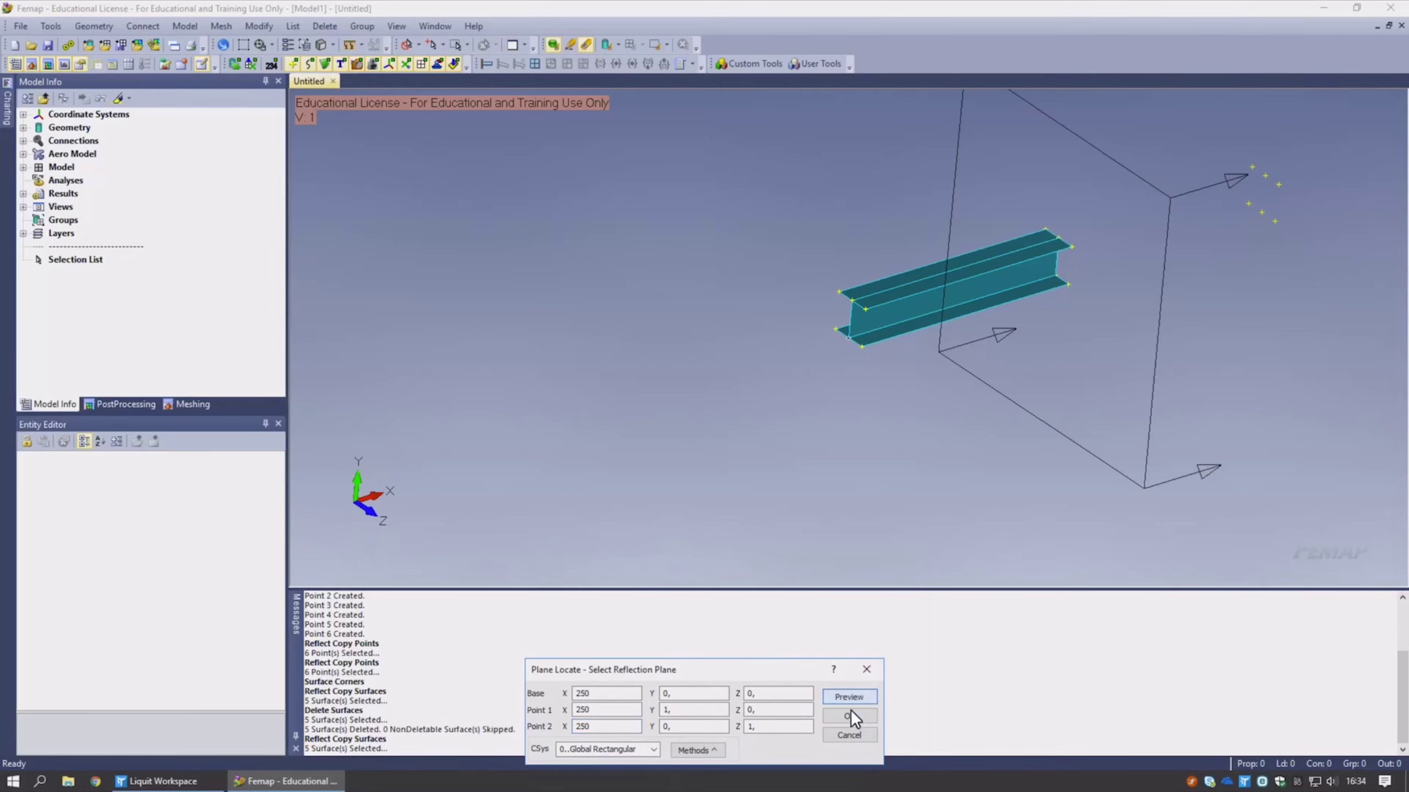
click(849, 715)
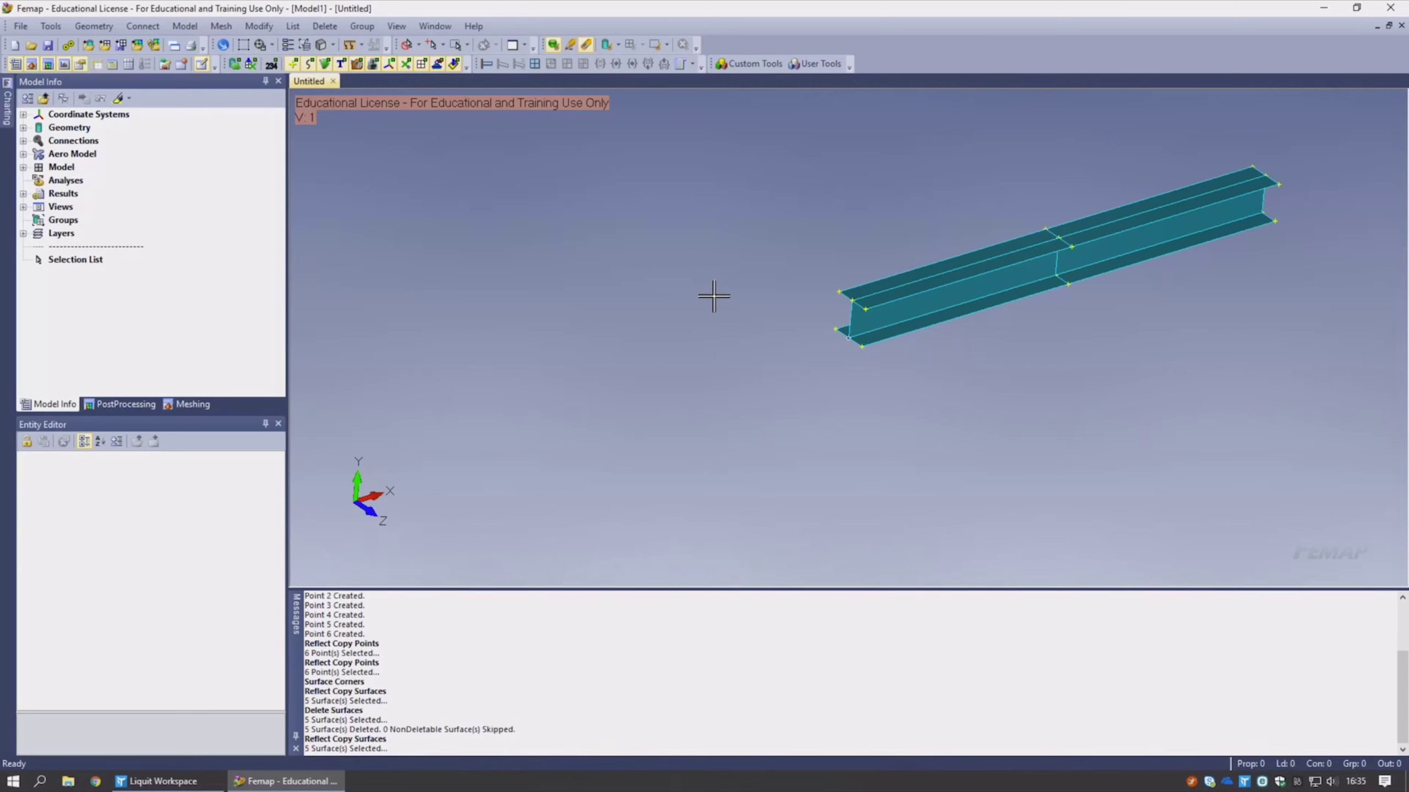
- Check all points of the beam for coincidence with the Merge action and automatic ID keeping
click(99, 29)
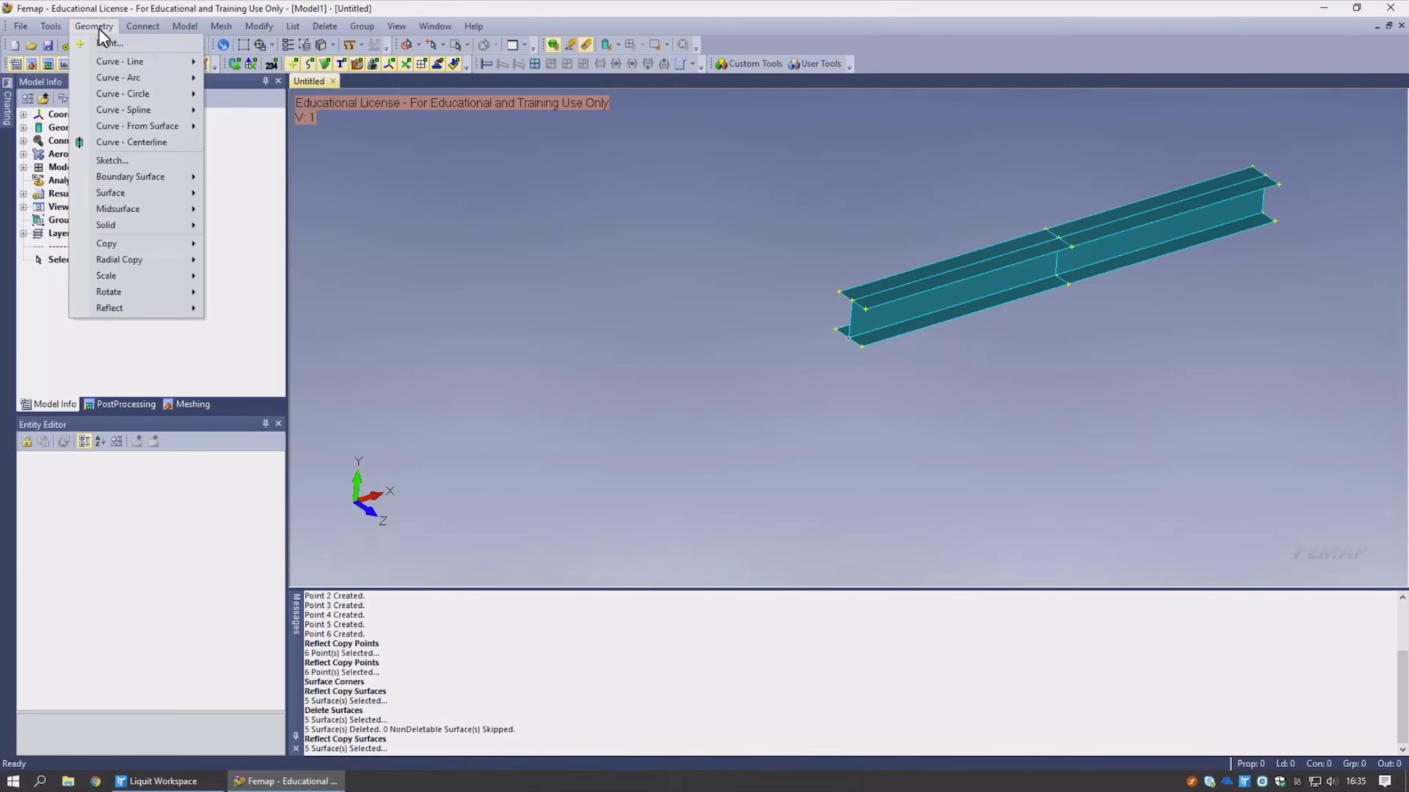
mouse_move(59, 27)
mouse_move(84, 523)
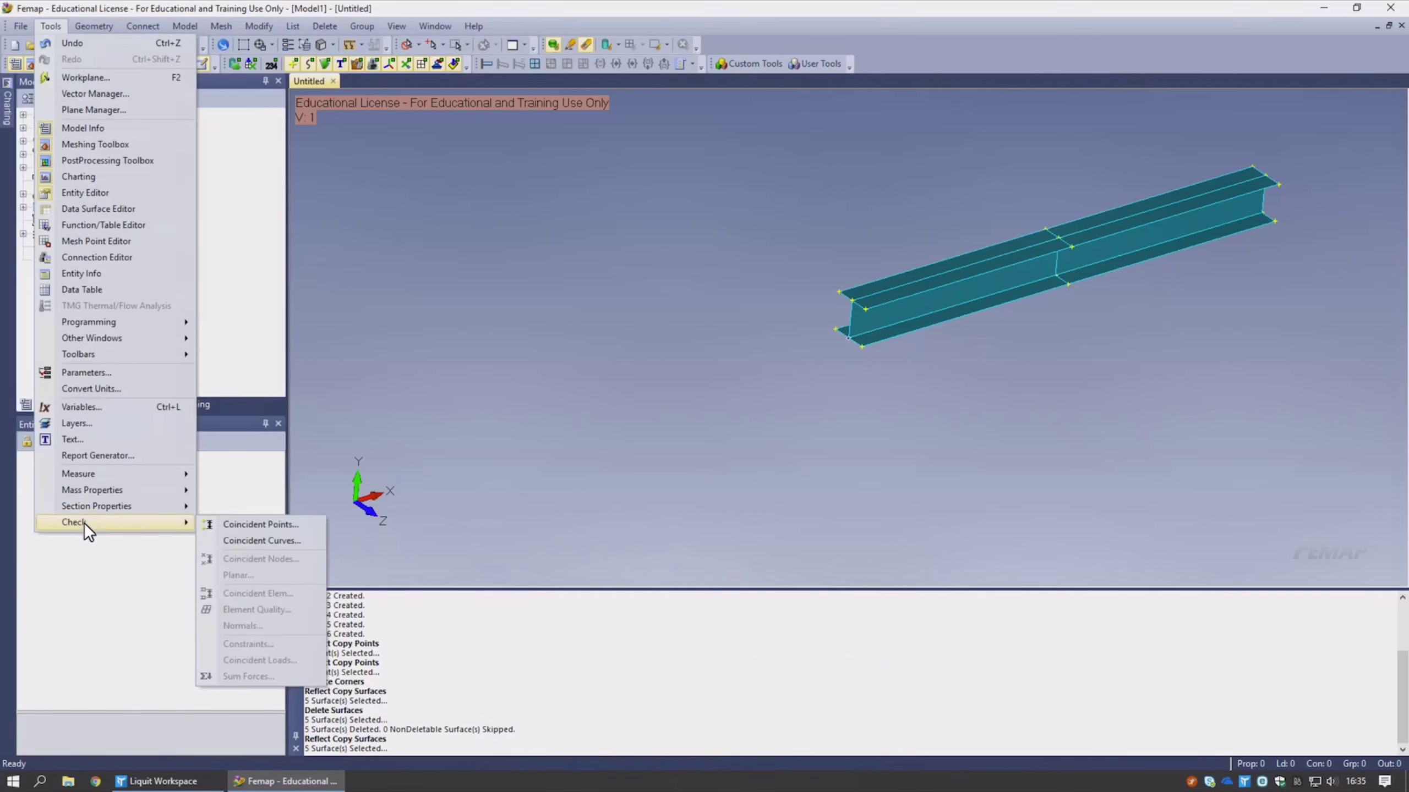
click(209, 521)
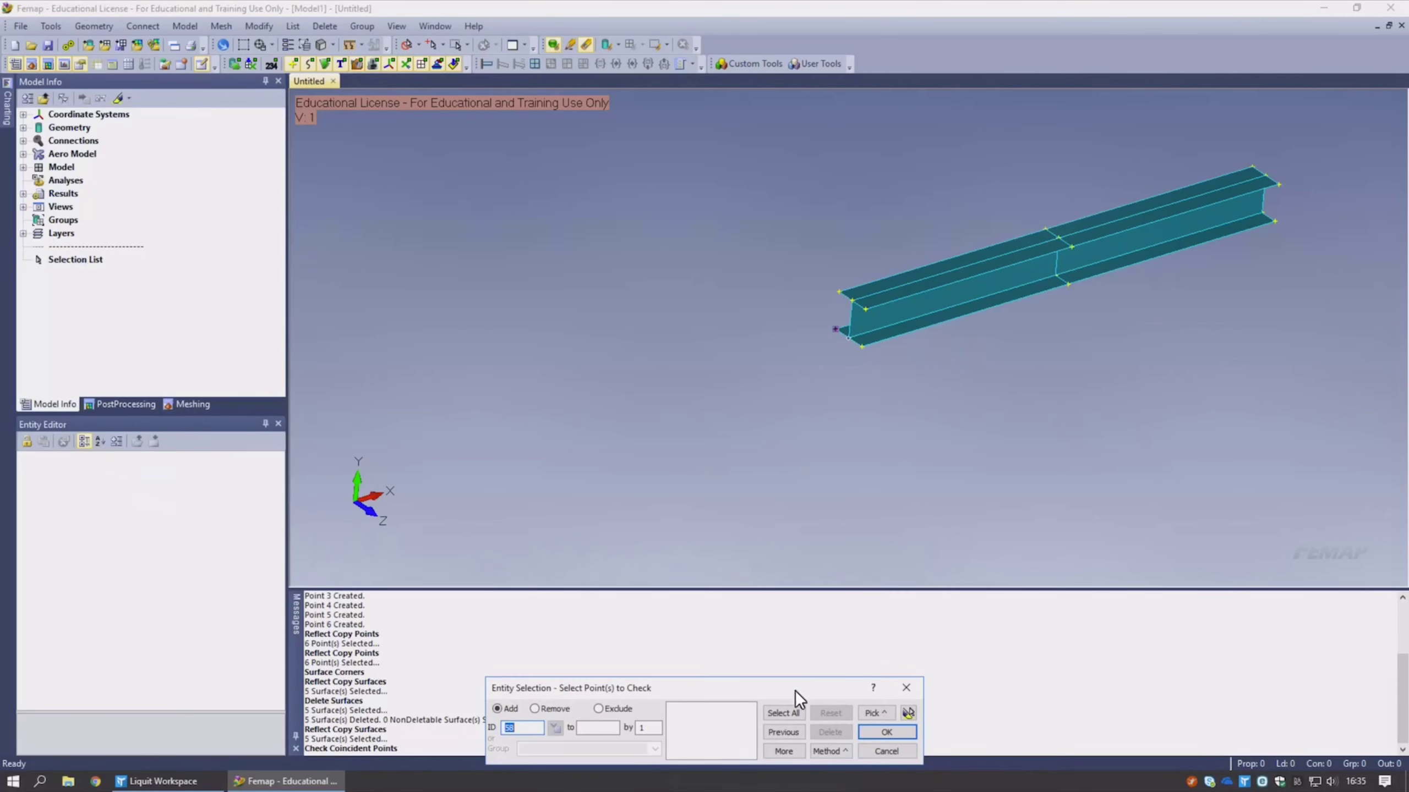
click(774, 711)
click(894, 730)
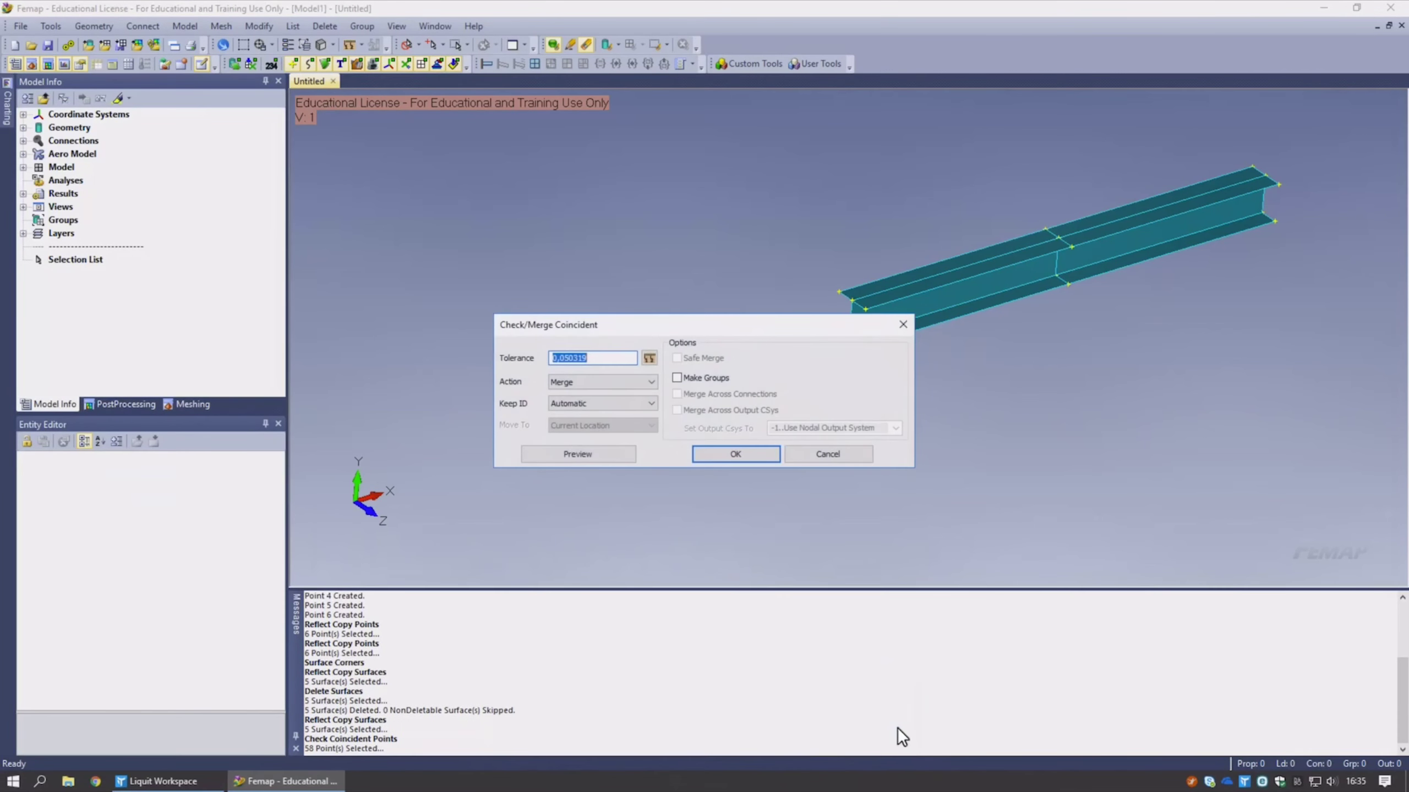
click(734, 454)
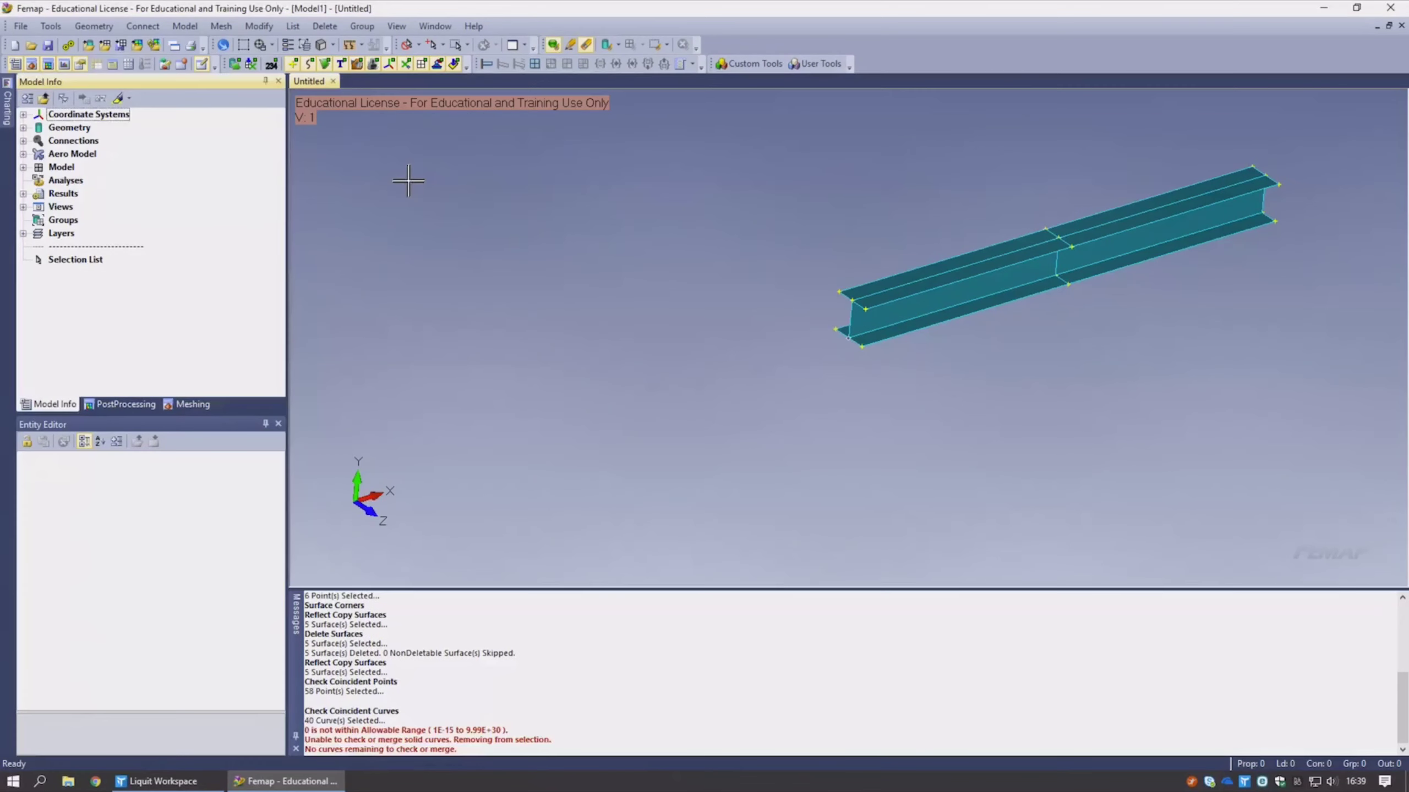
- Create an isotropic material from the library entry AISI 1025 Carbon Steel, without defining a second material
click(22, 168)
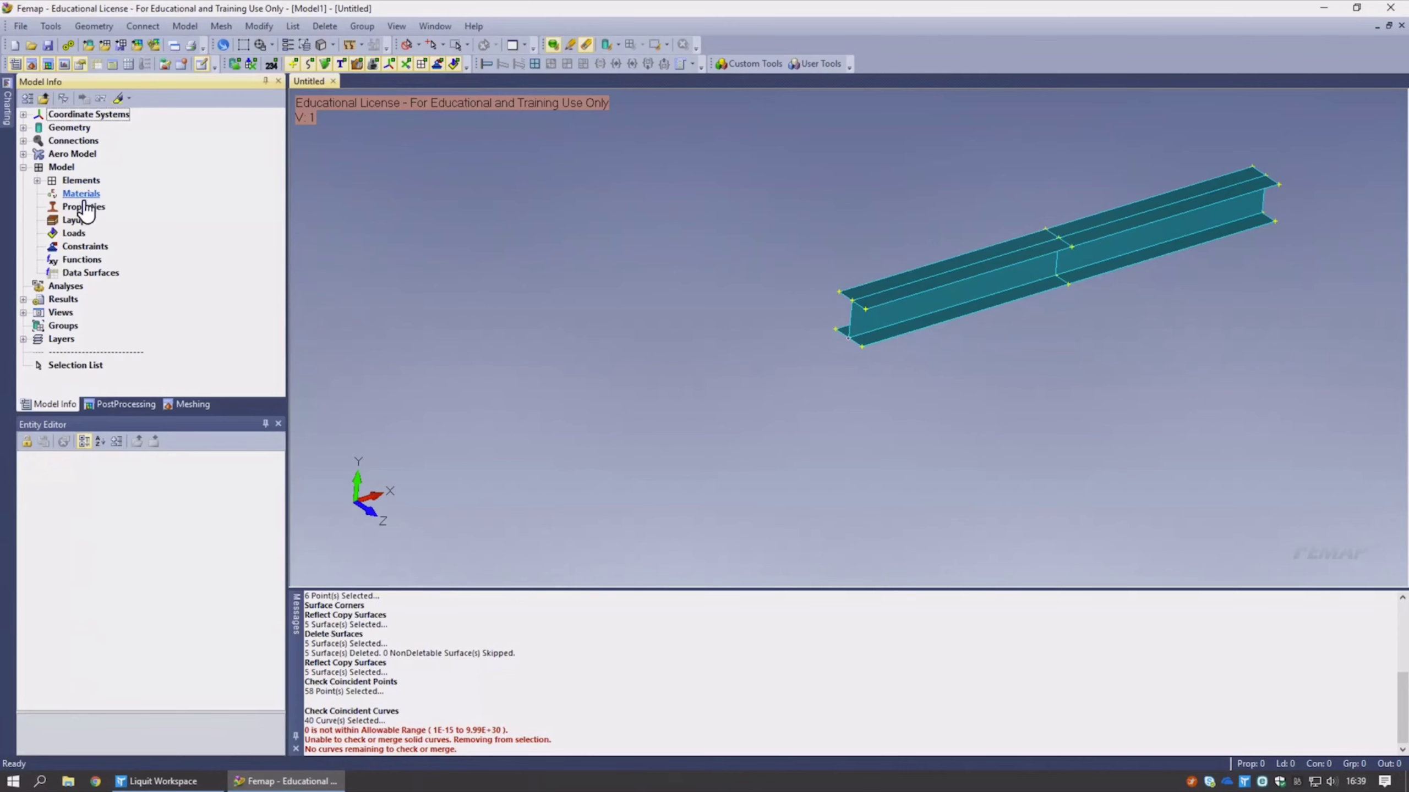
click(192, 26)
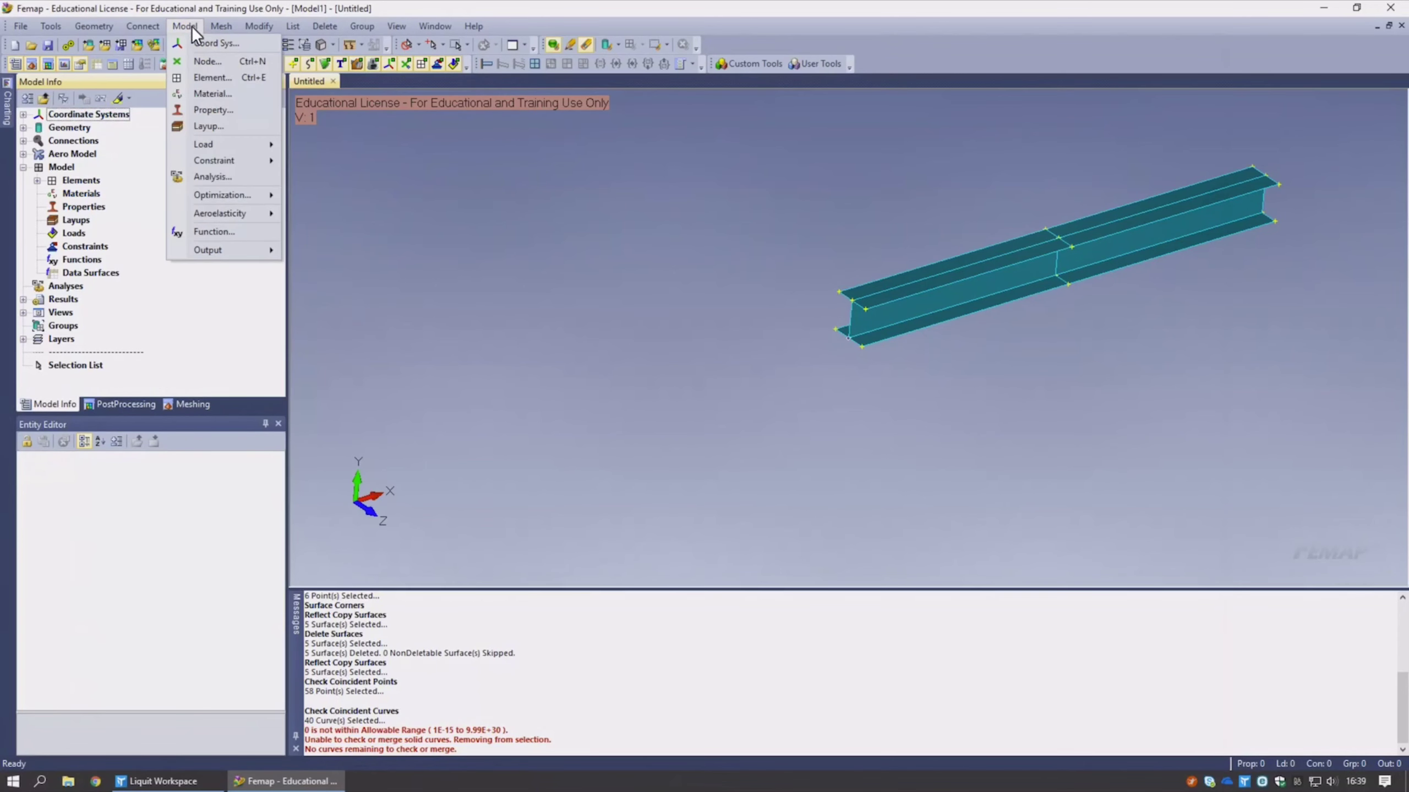
click(200, 91)
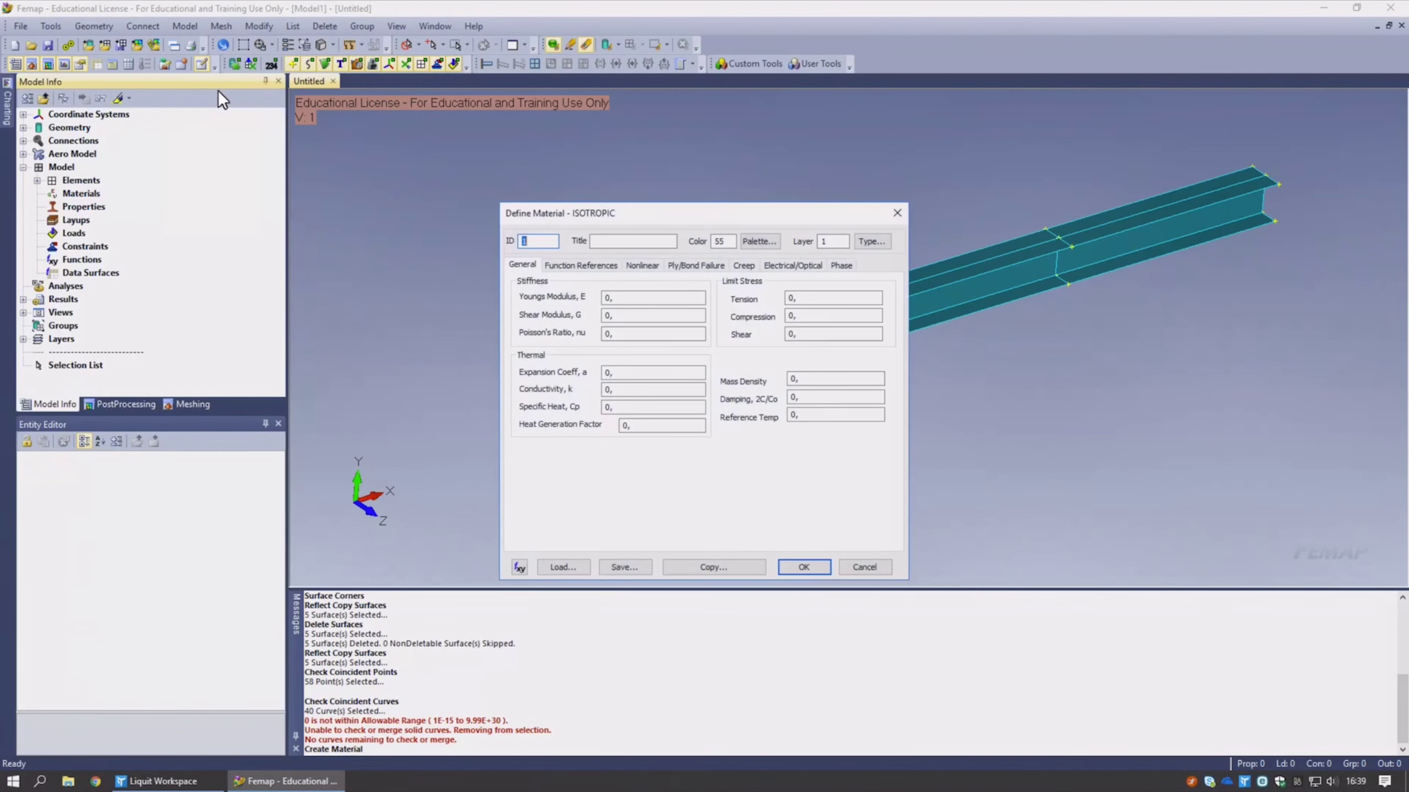
click(563, 566)
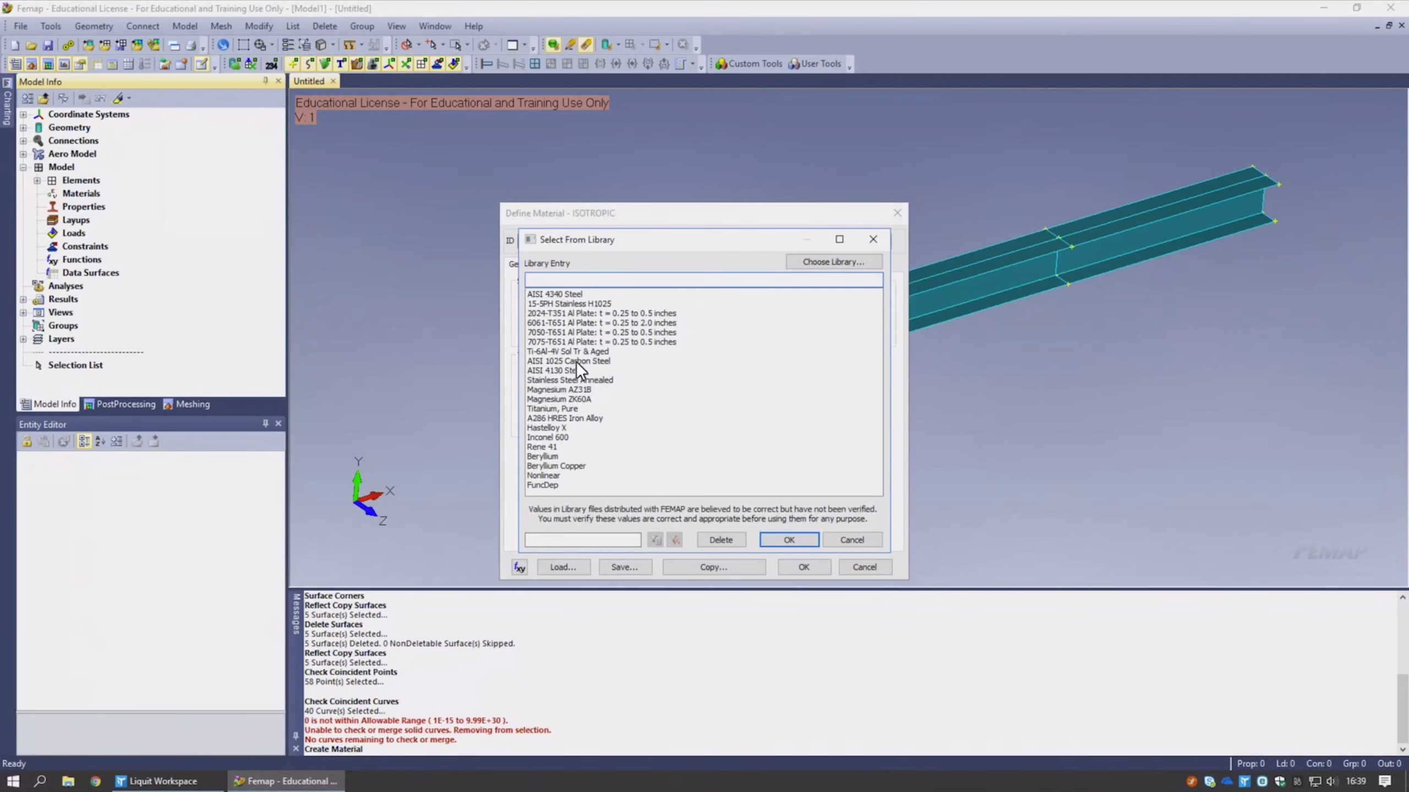
click(575, 361)
click(799, 536)
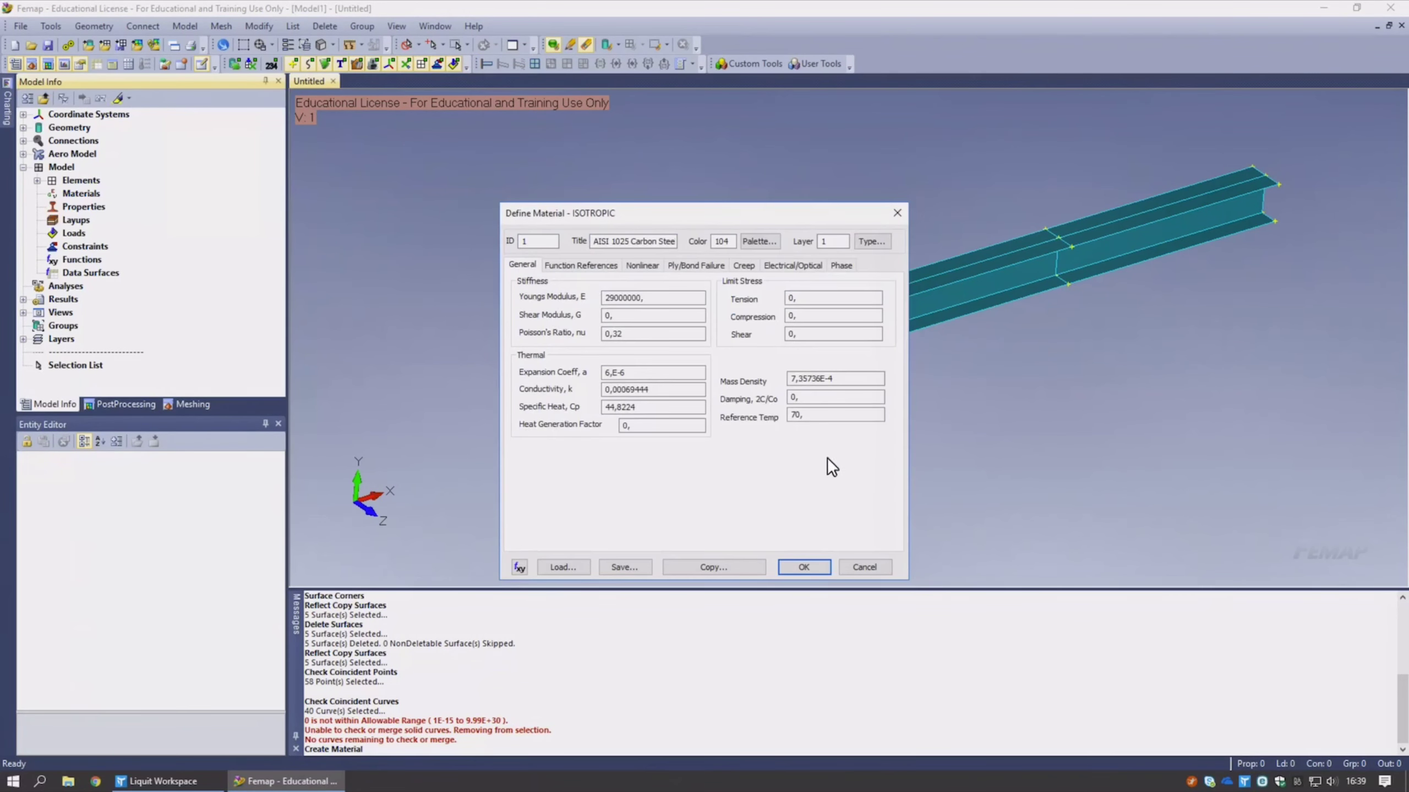
click(809, 567)
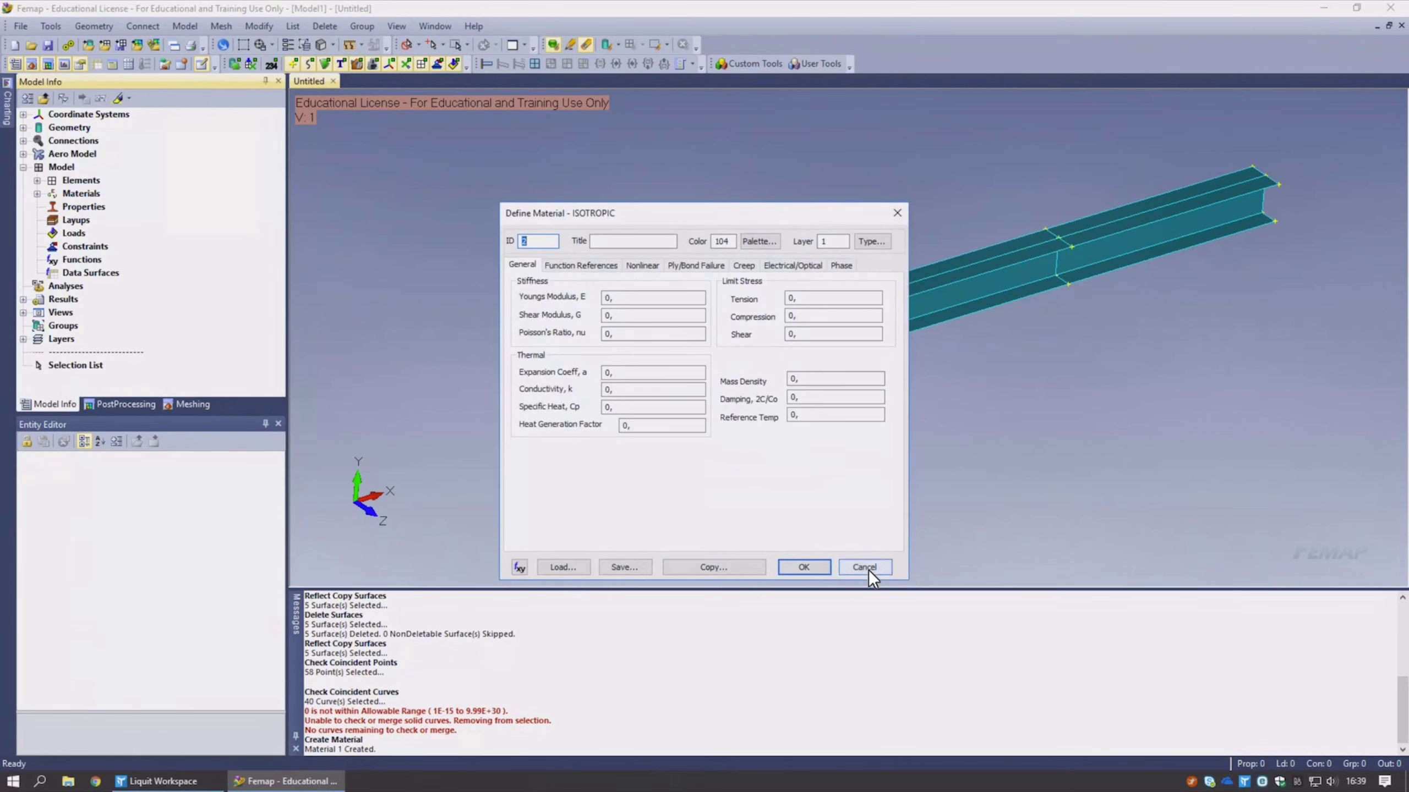
click(868, 569)
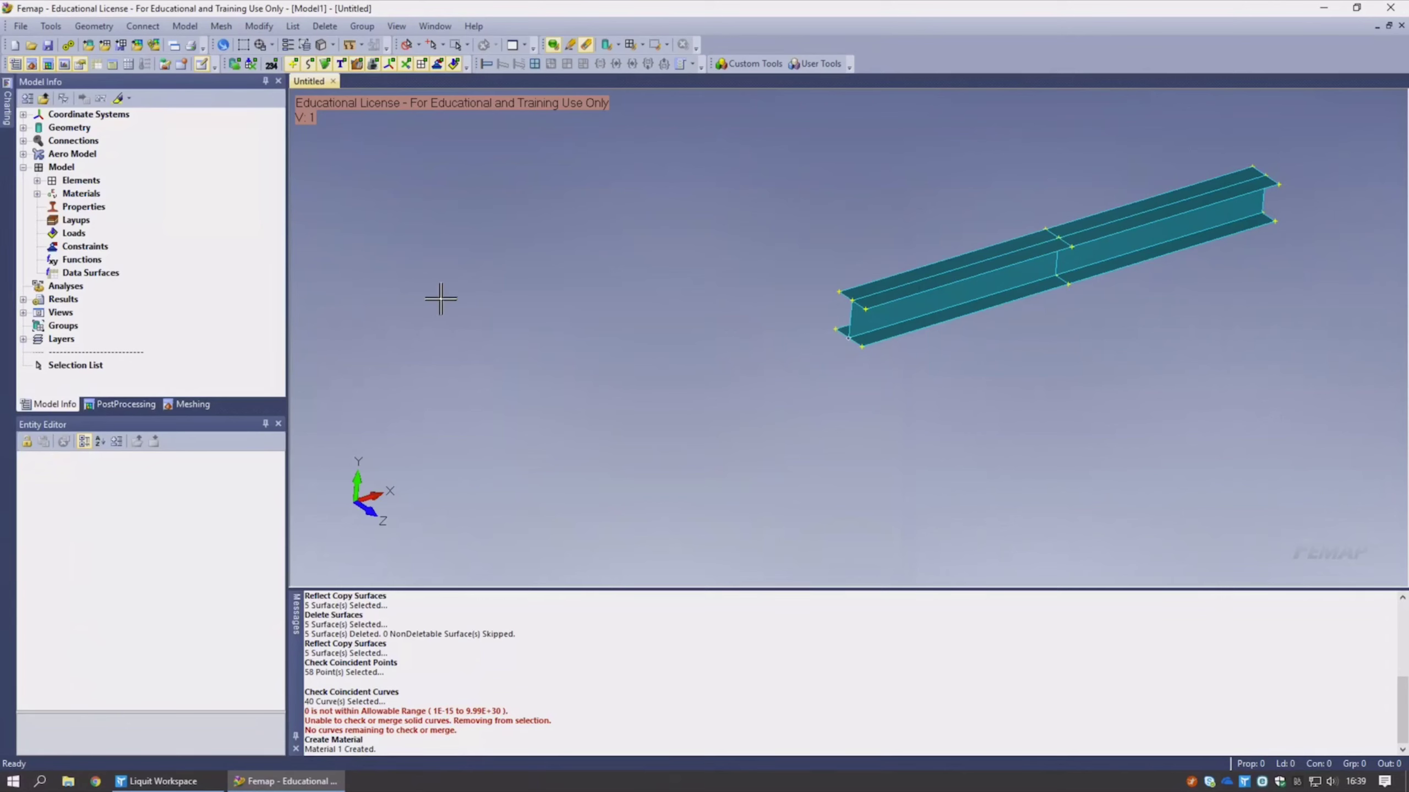
- Create a plate property titled "balk" with material AISI 1025 Carbon Steel and thickness 2, without defining a second property
click(83, 206)
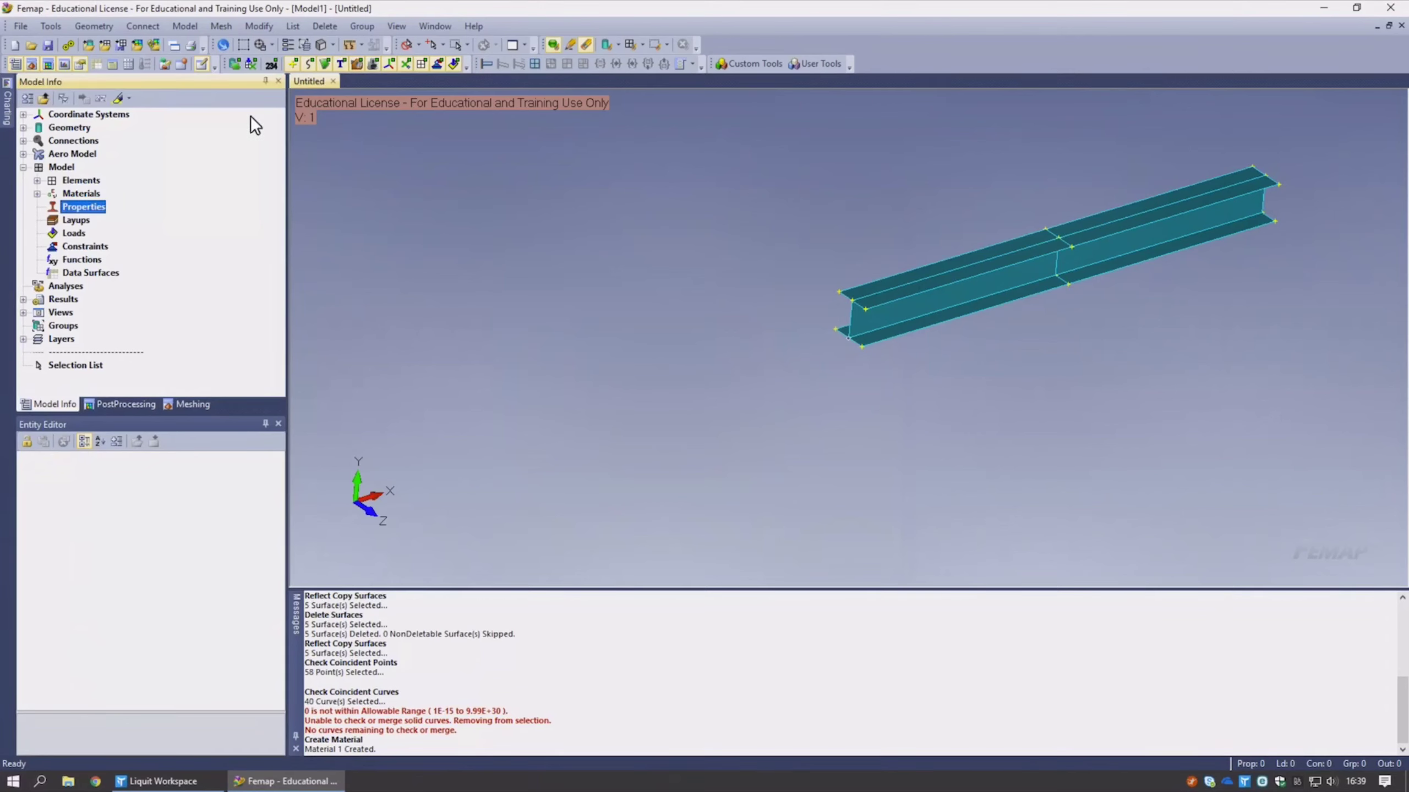
click(188, 26)
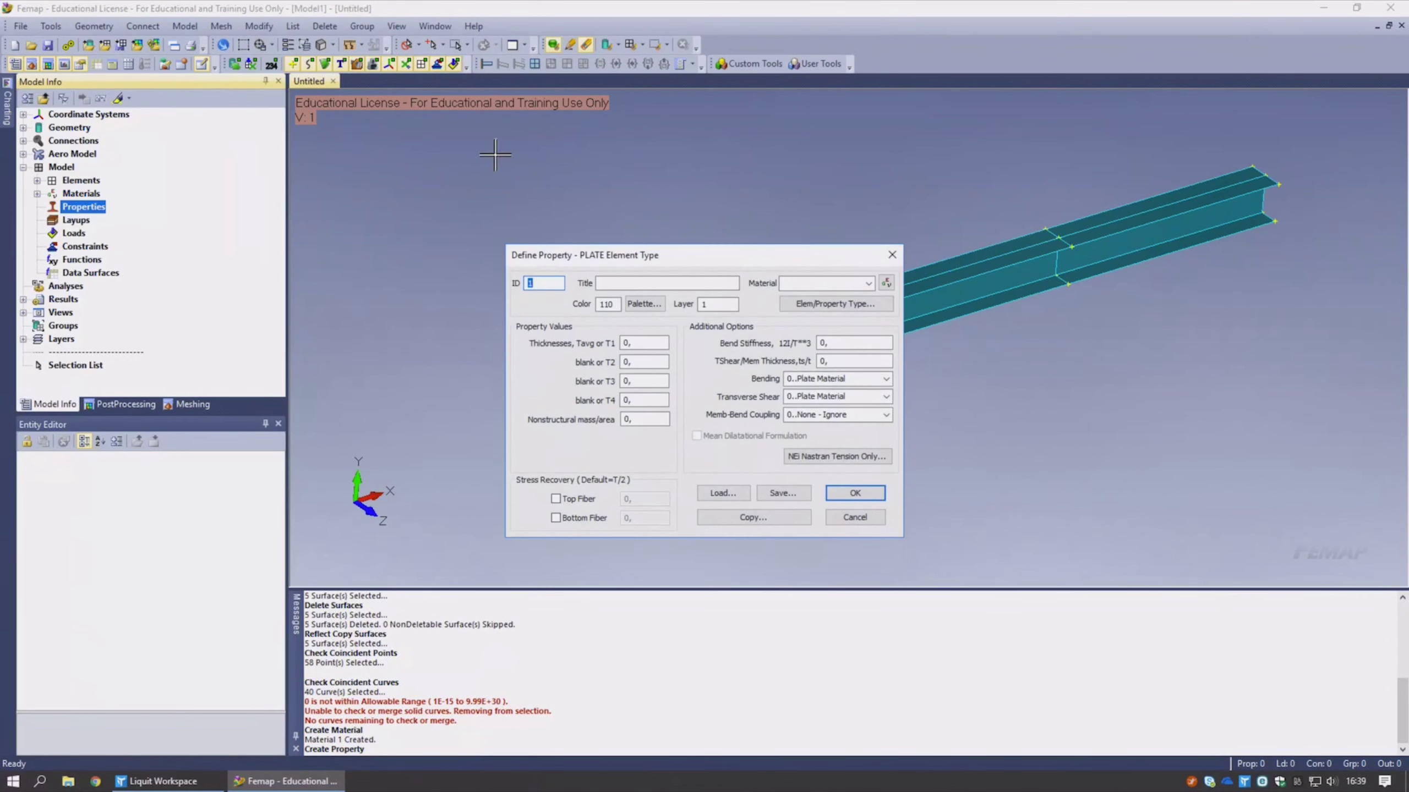
click(867, 282)
click(851, 298)
click(730, 284)
text(balk)
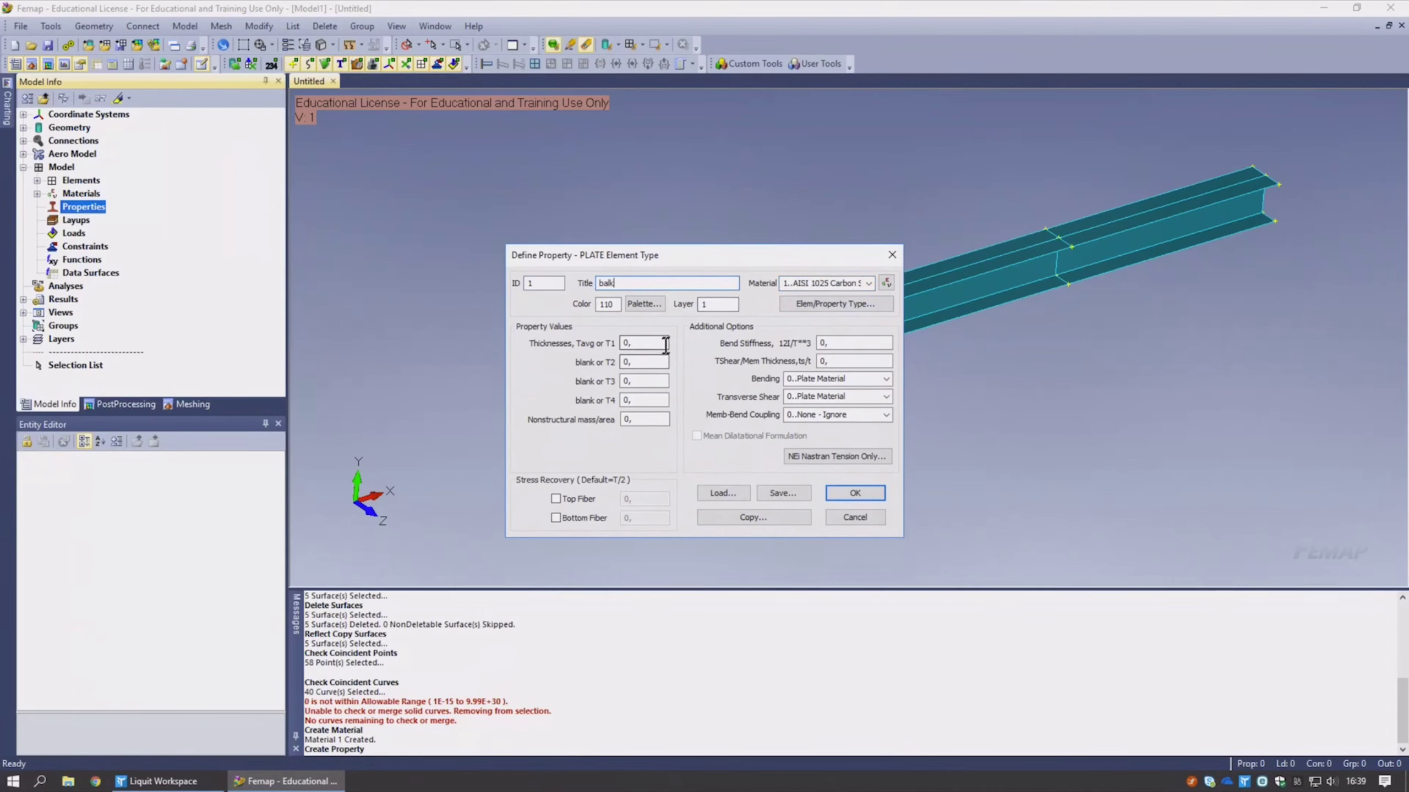
drag(642, 343, 606, 343)
text(2)
click(859, 493)
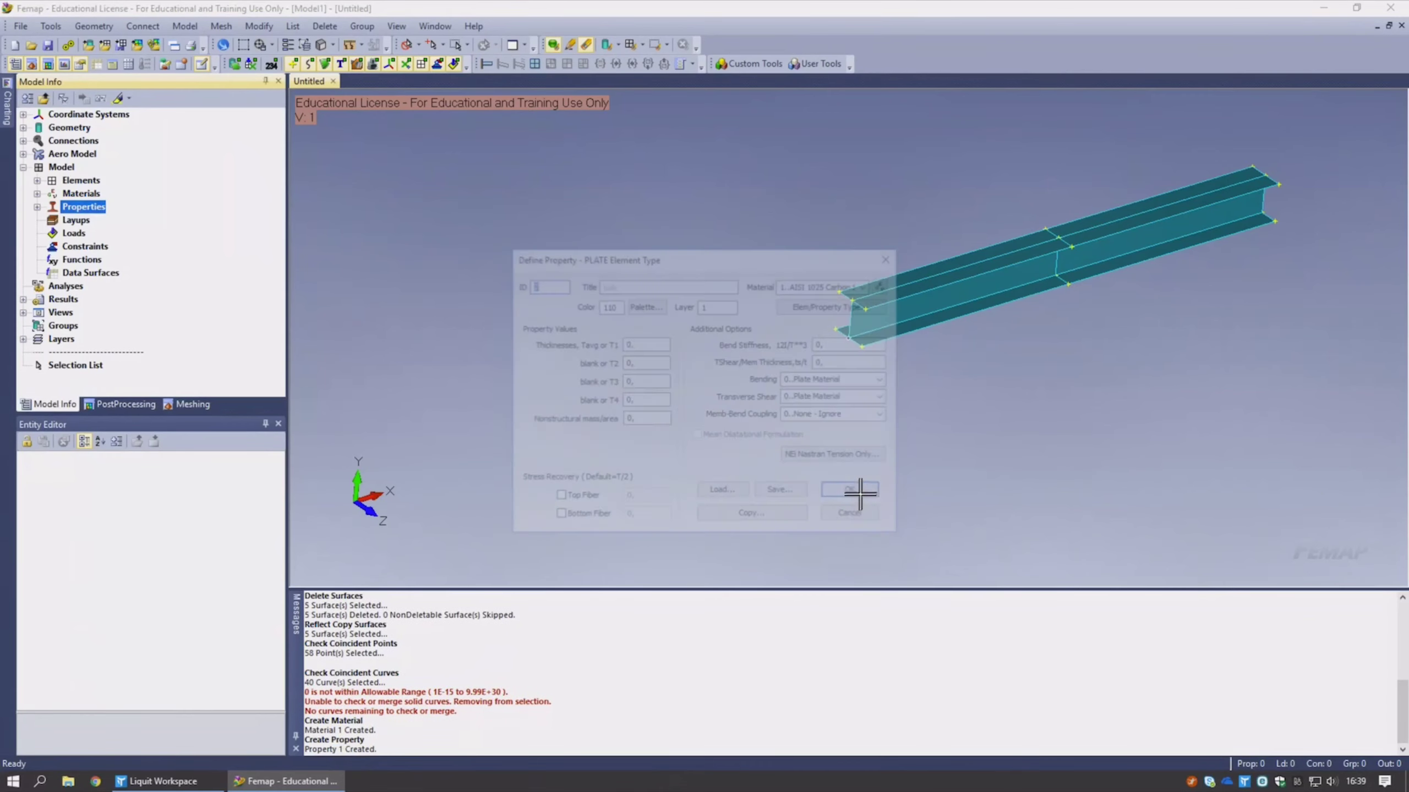
click(854, 517)
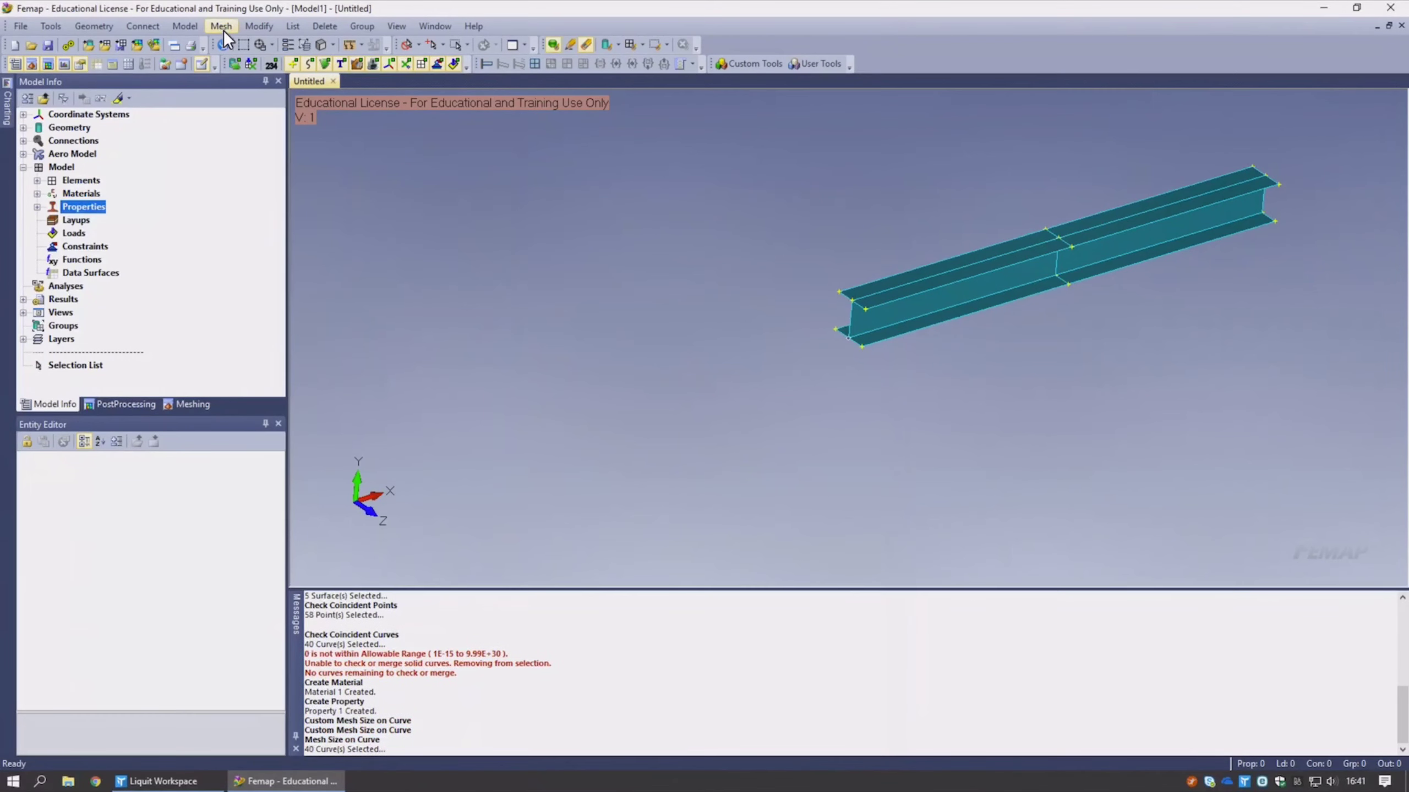
- Set a mesh element size of 5 along all curves of the beam
click(221, 26)
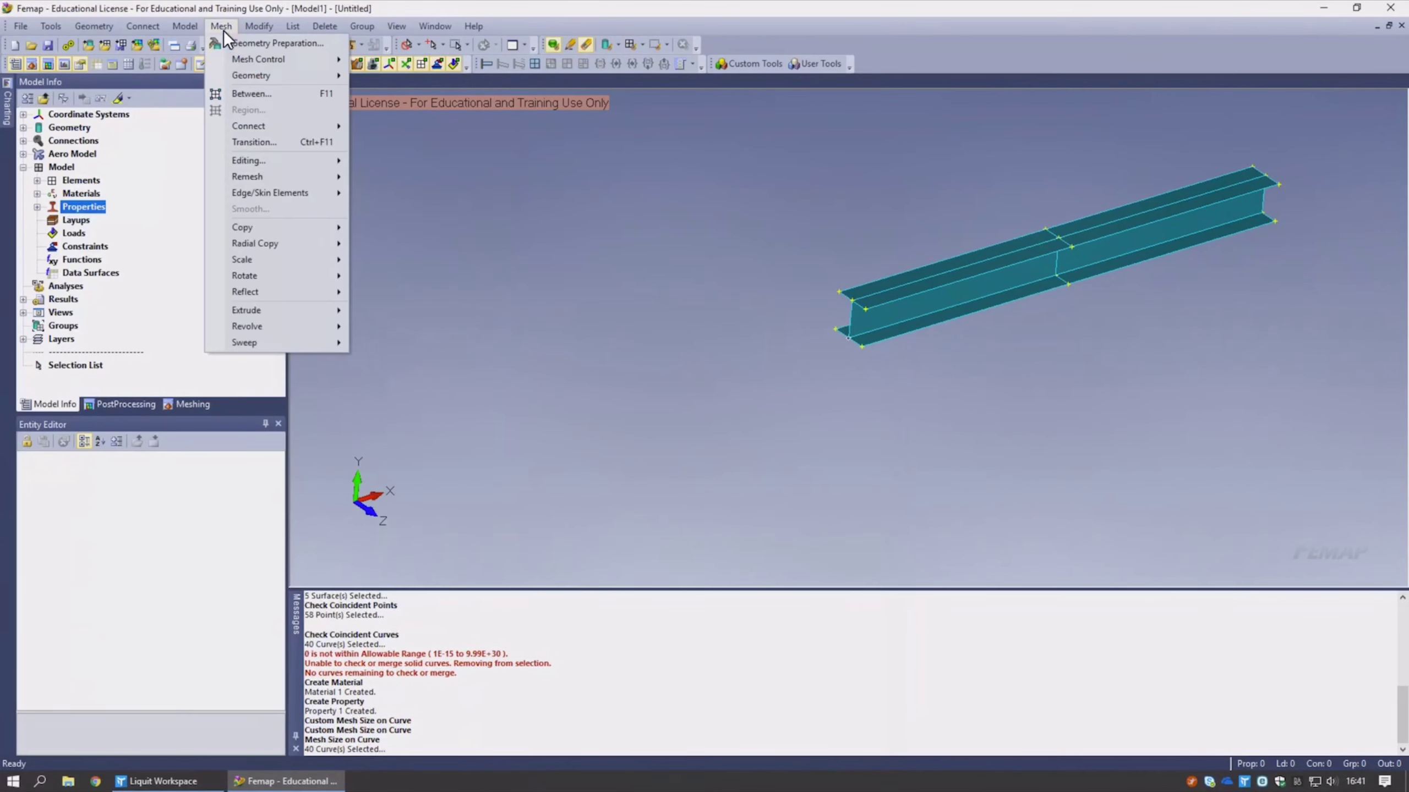
mouse_move(250, 60)
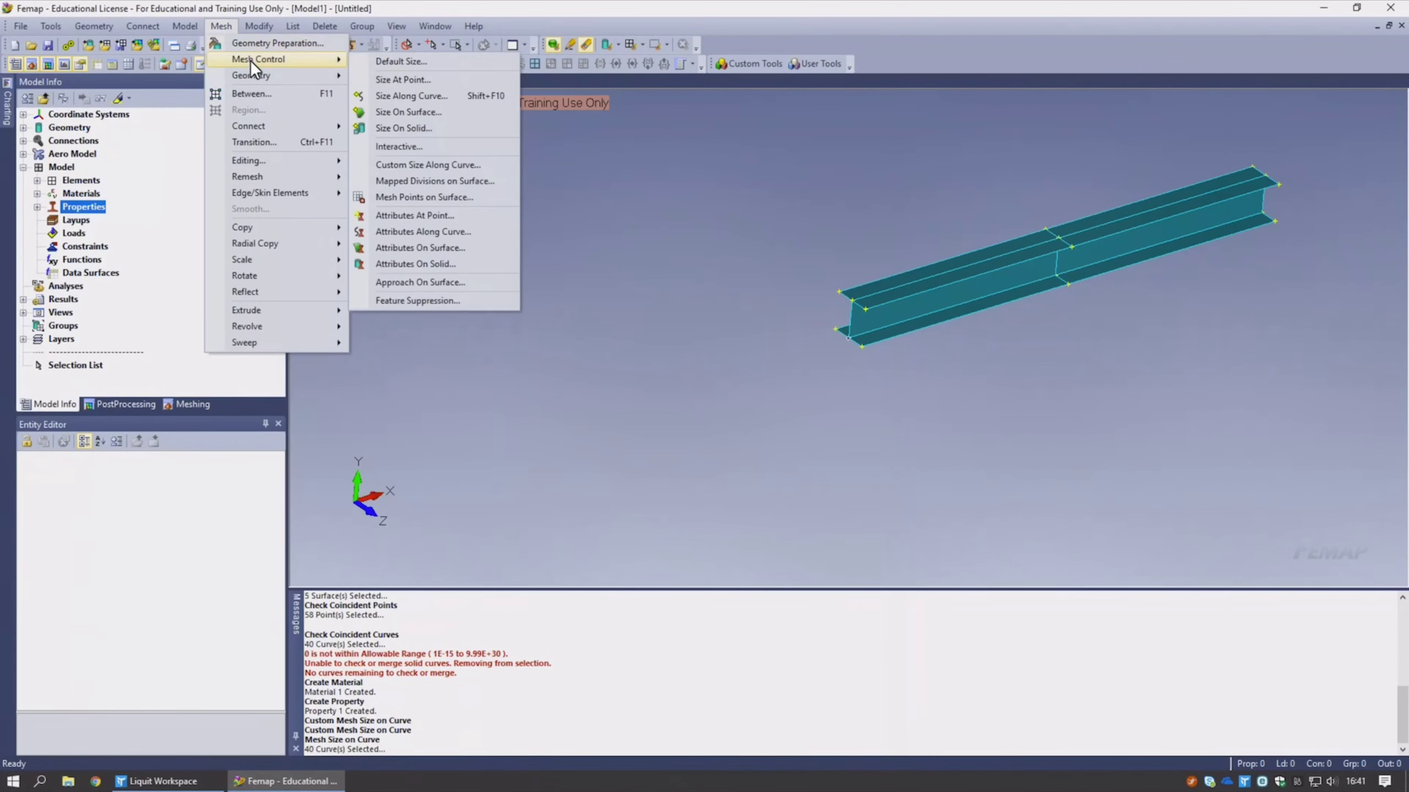
click(409, 95)
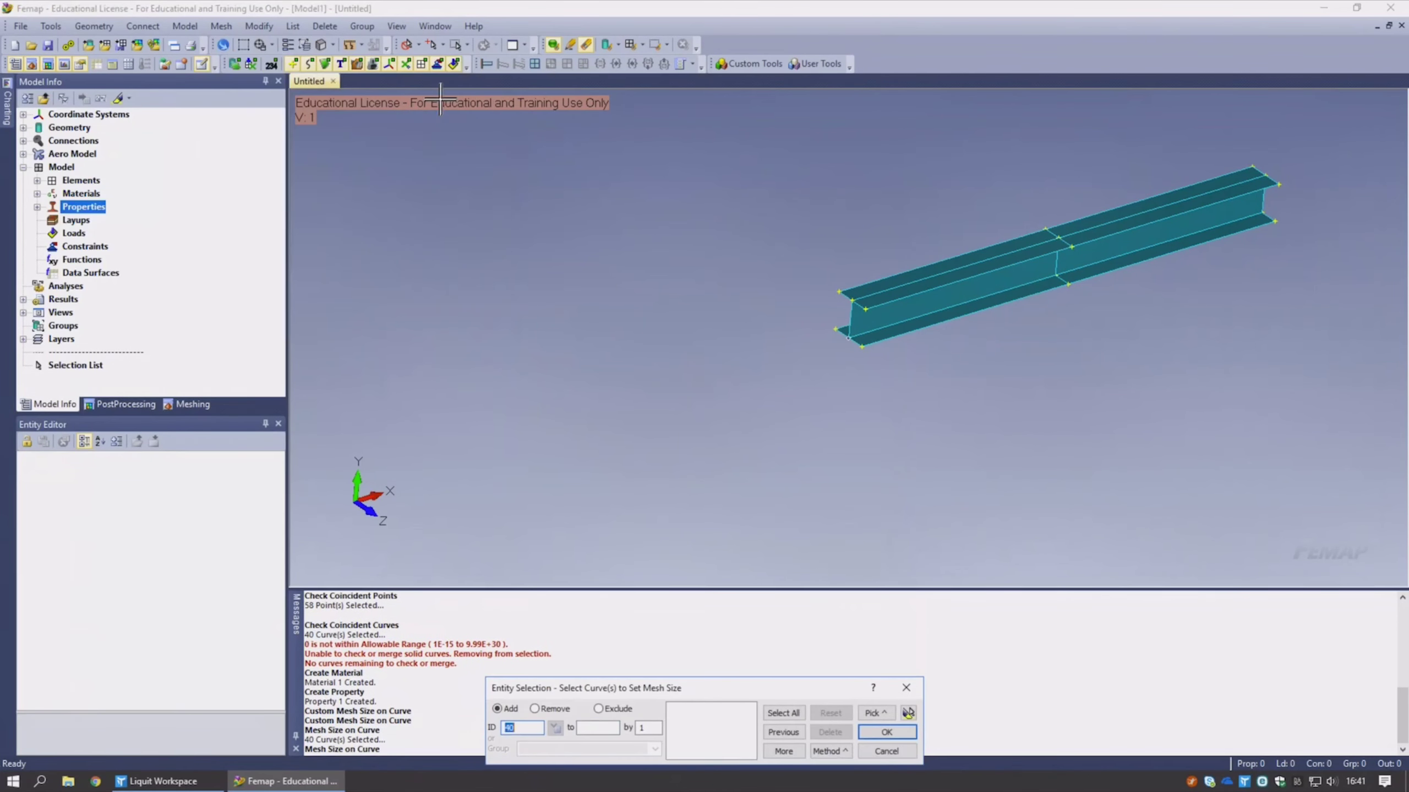
click(795, 713)
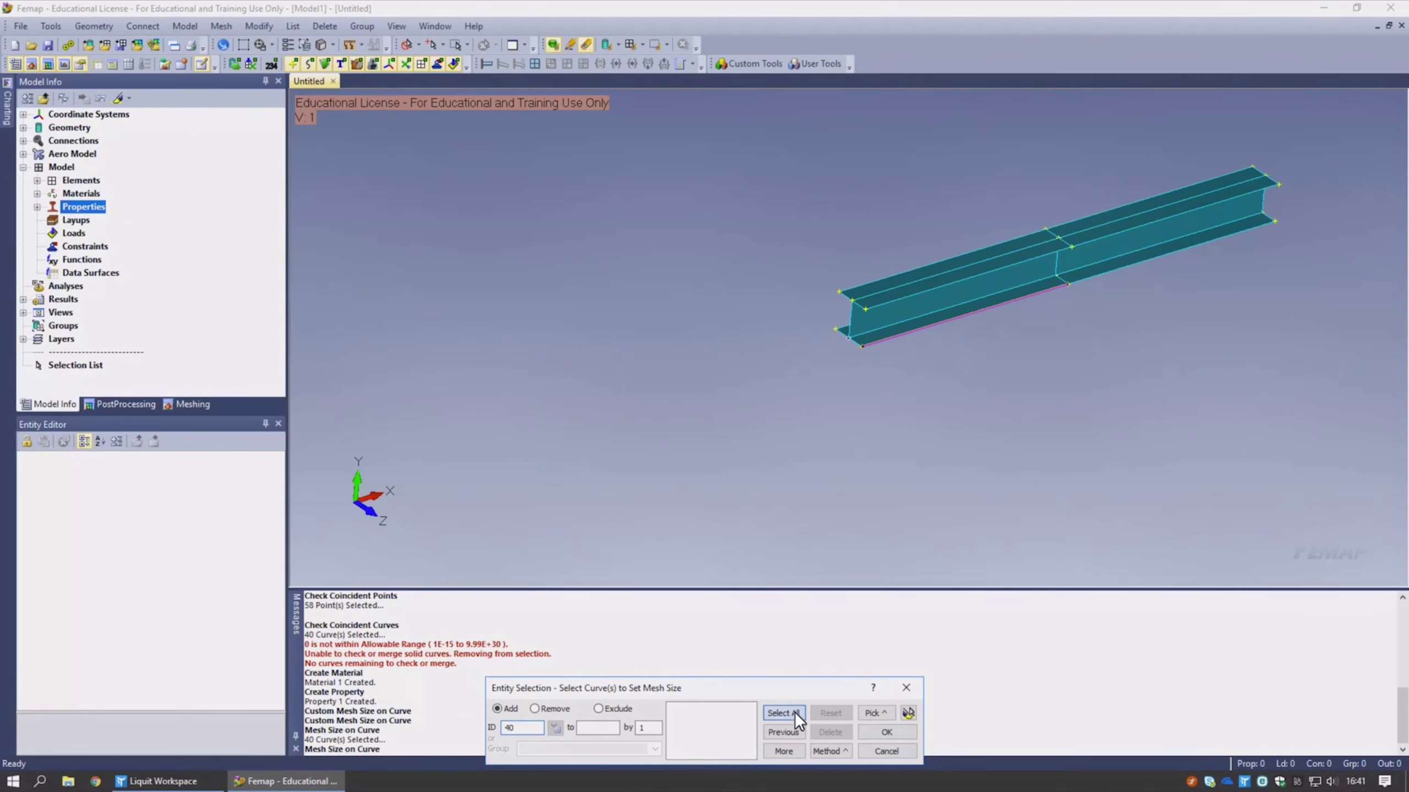
click(880, 732)
click(563, 676)
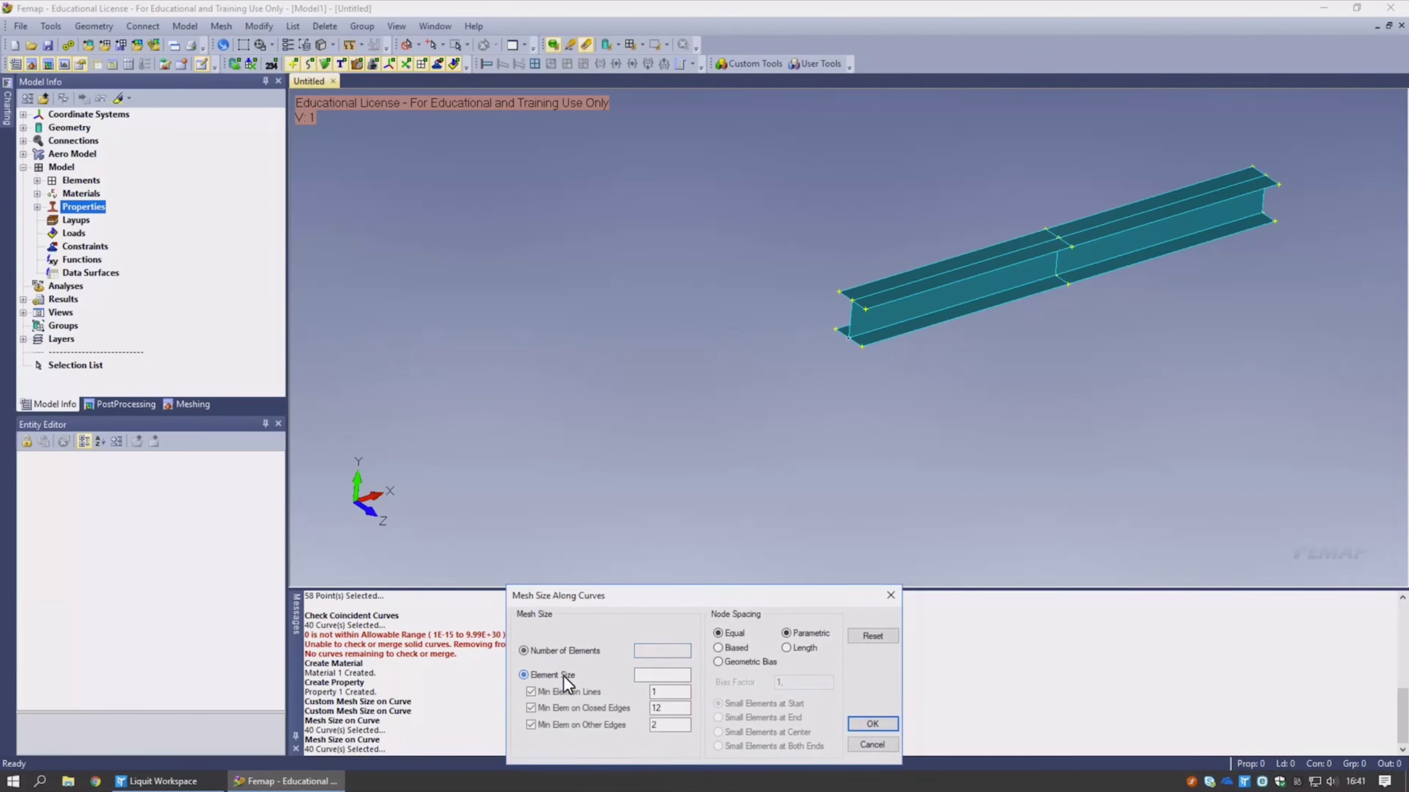
text(5)
click(861, 720)
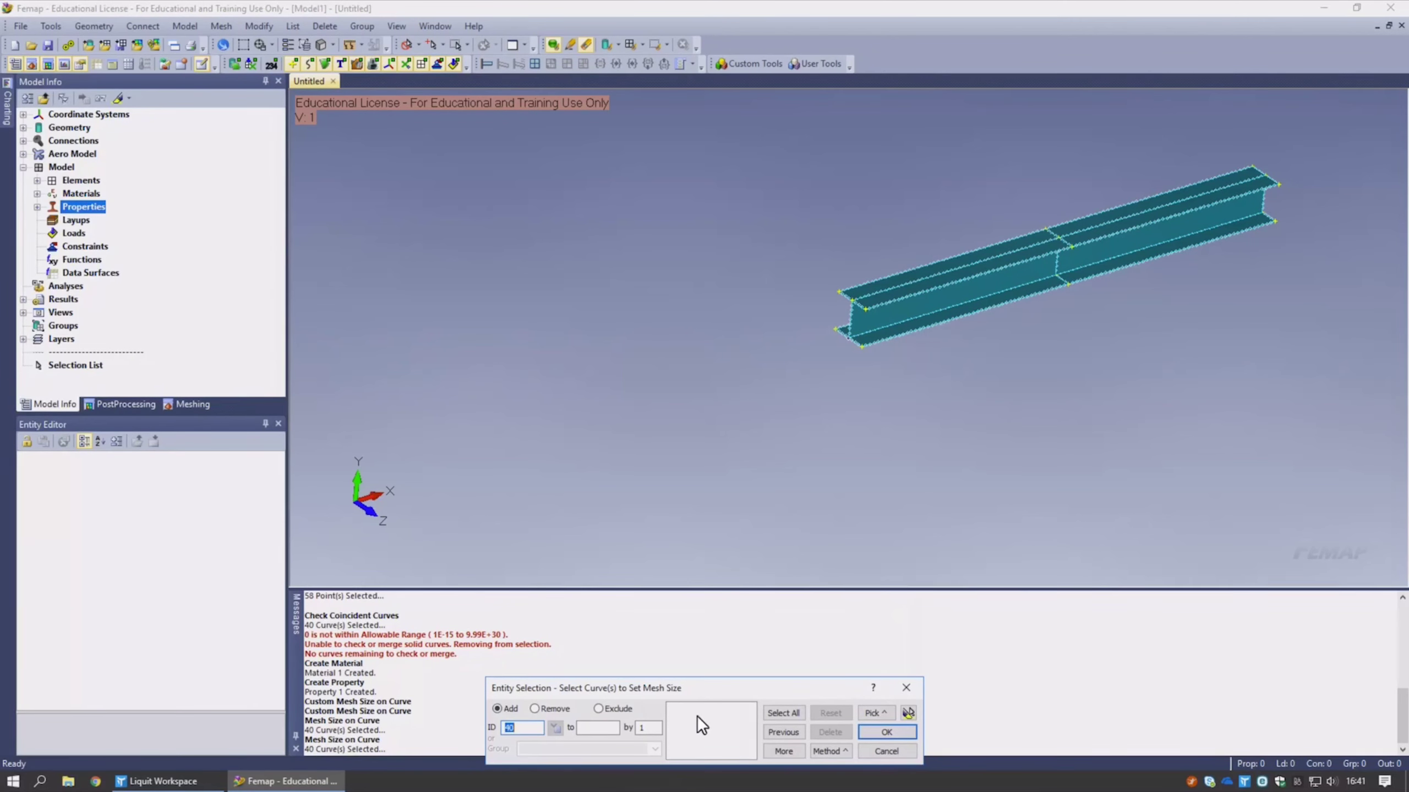
click(886, 750)
- Mesh all beam surfaces with Quad elements using the "balk" property and mapped meshing on
click(225, 26)
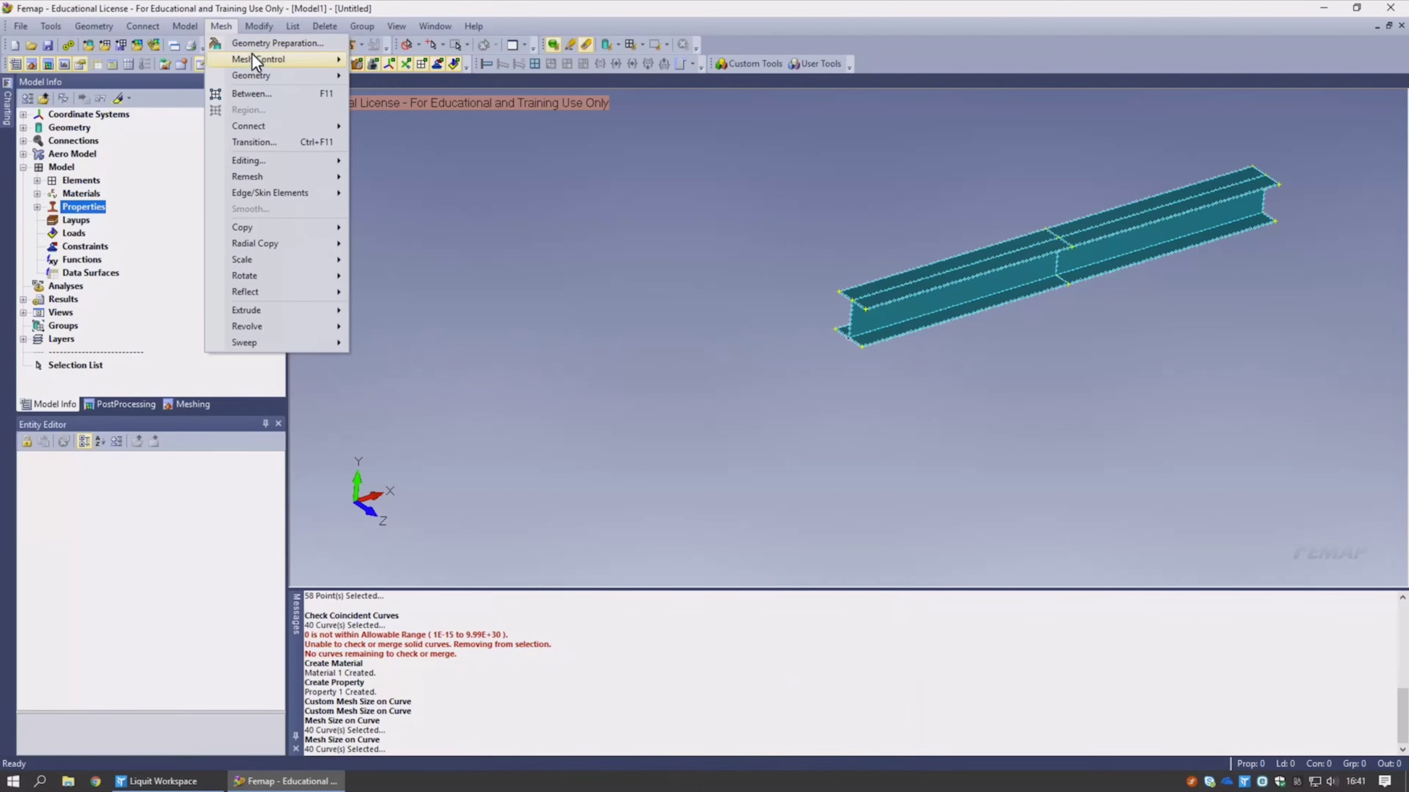
mouse_move(254, 56)
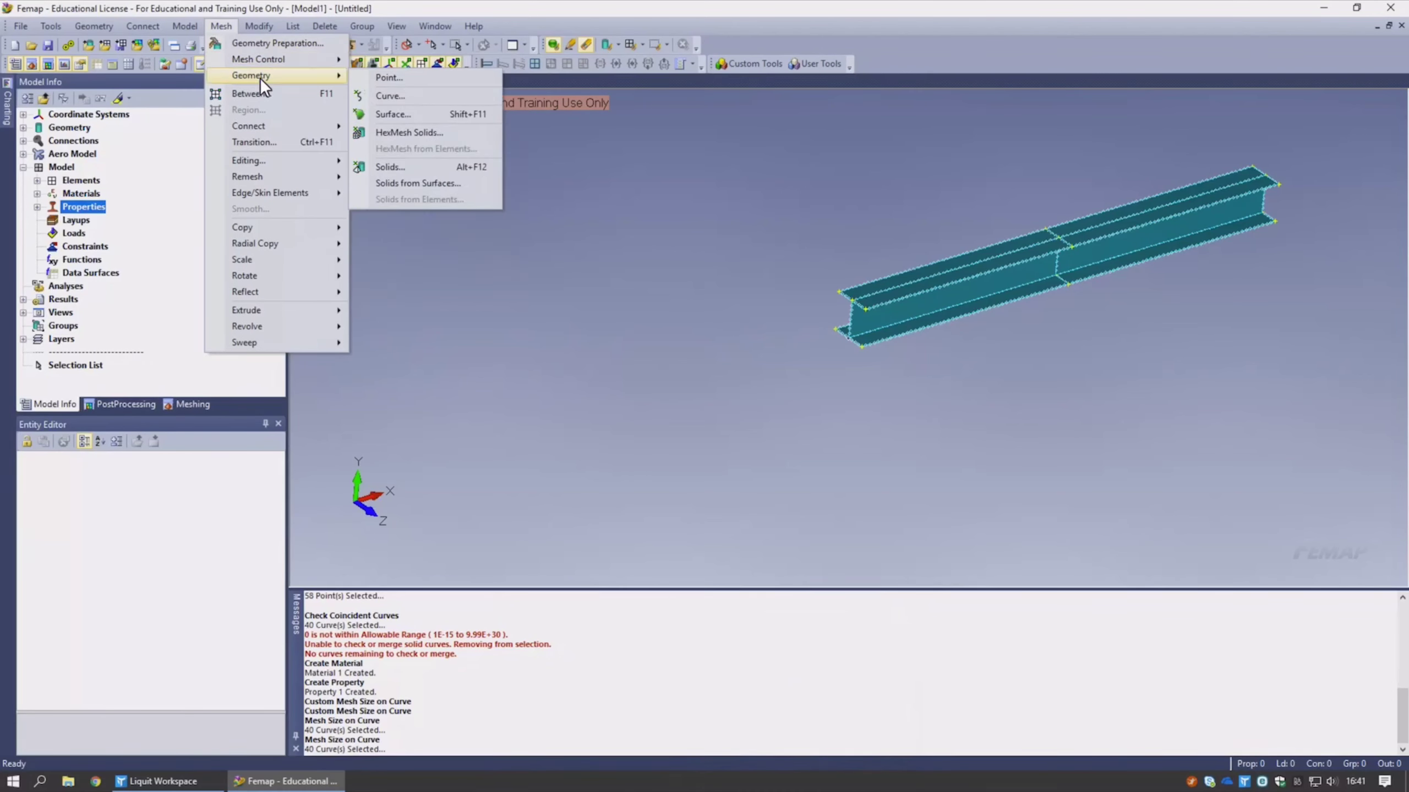
click(421, 113)
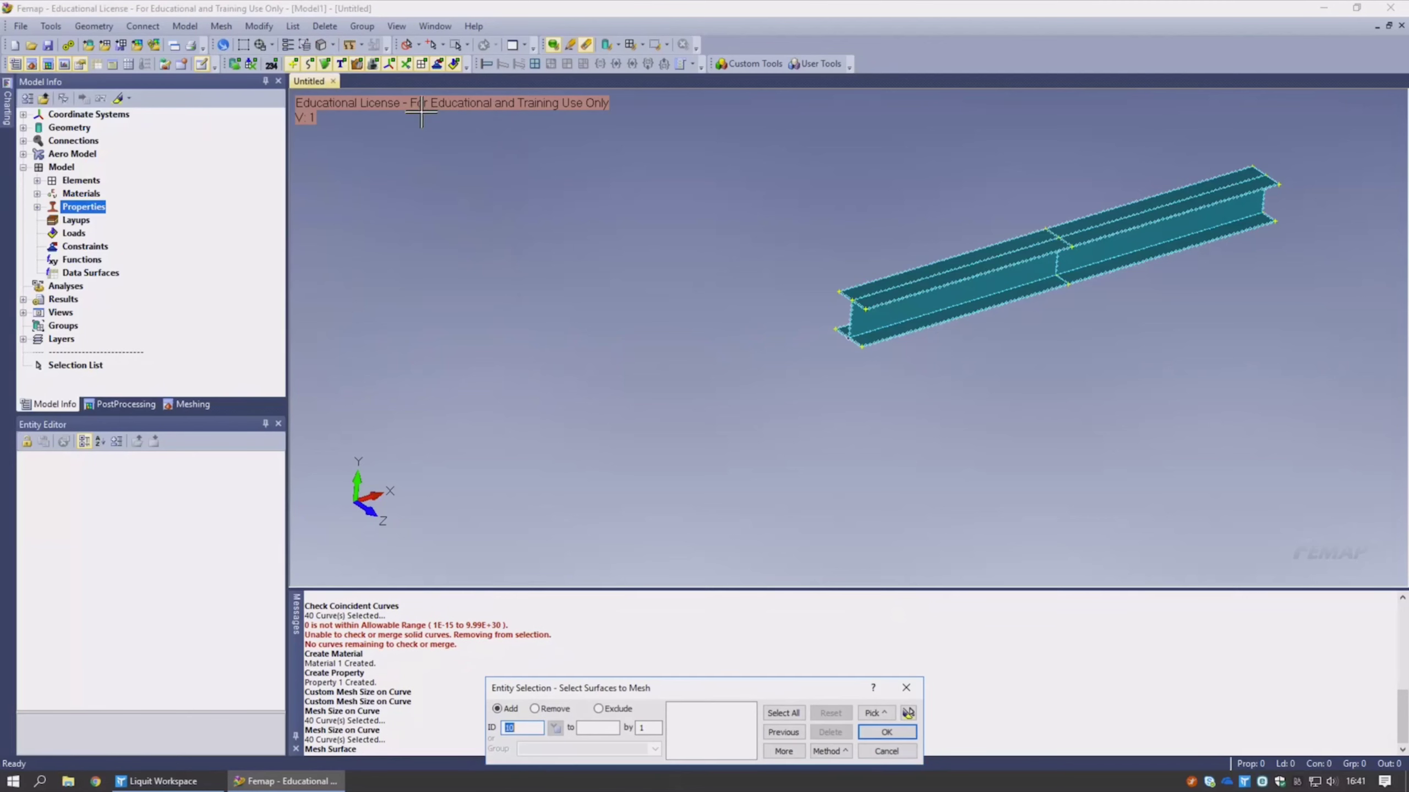
click(788, 714)
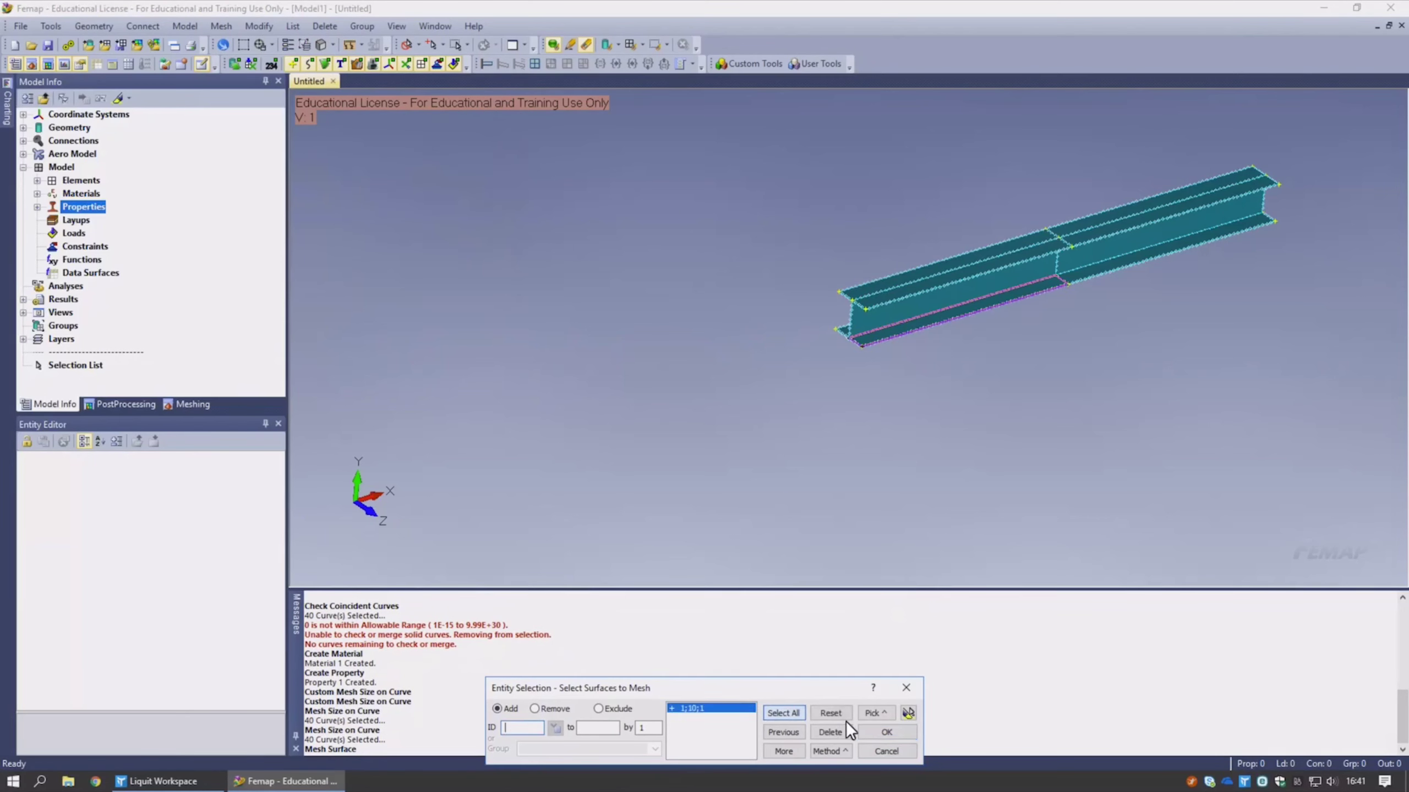
click(885, 731)
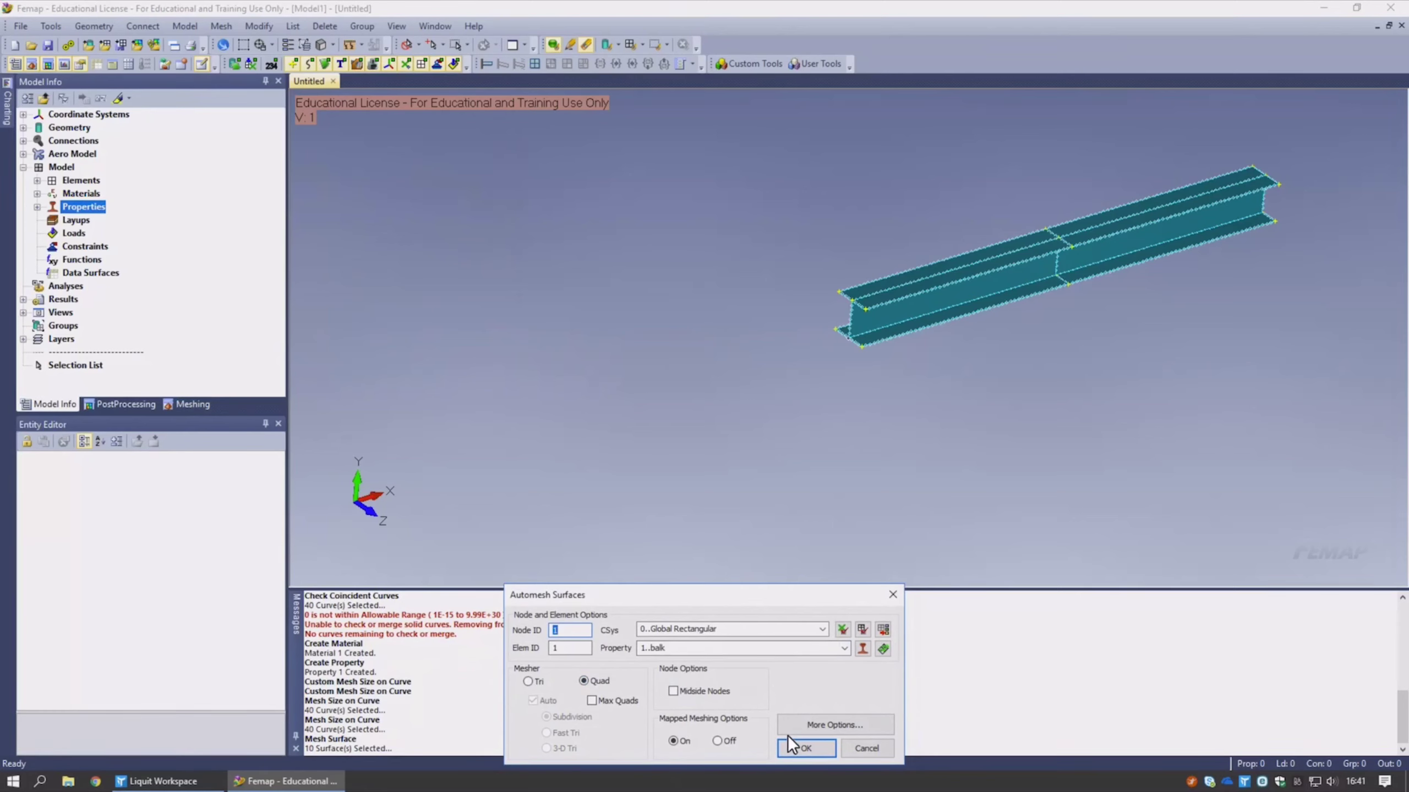
click(804, 745)
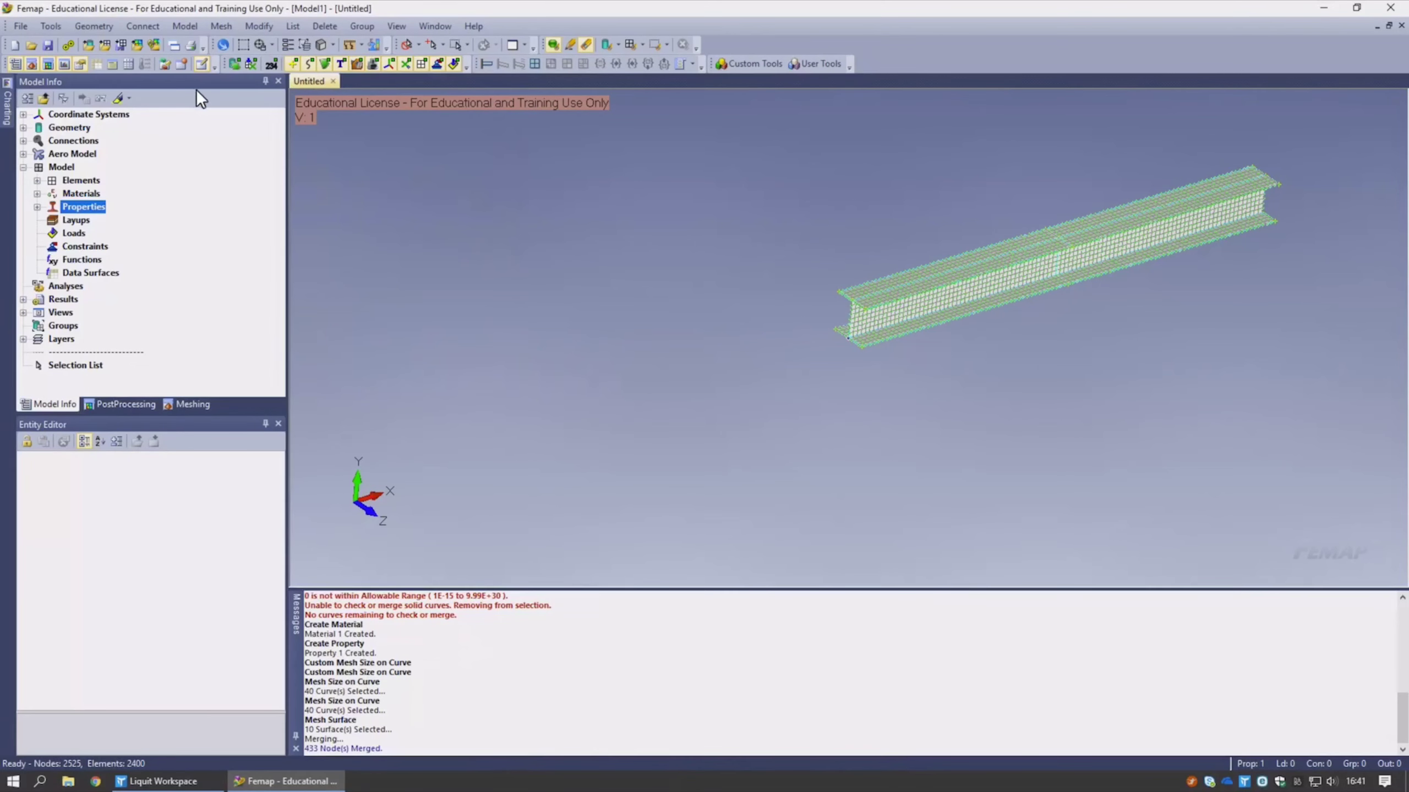
- Start a load on a curve and create a new load set titled "load"
click(78, 234)
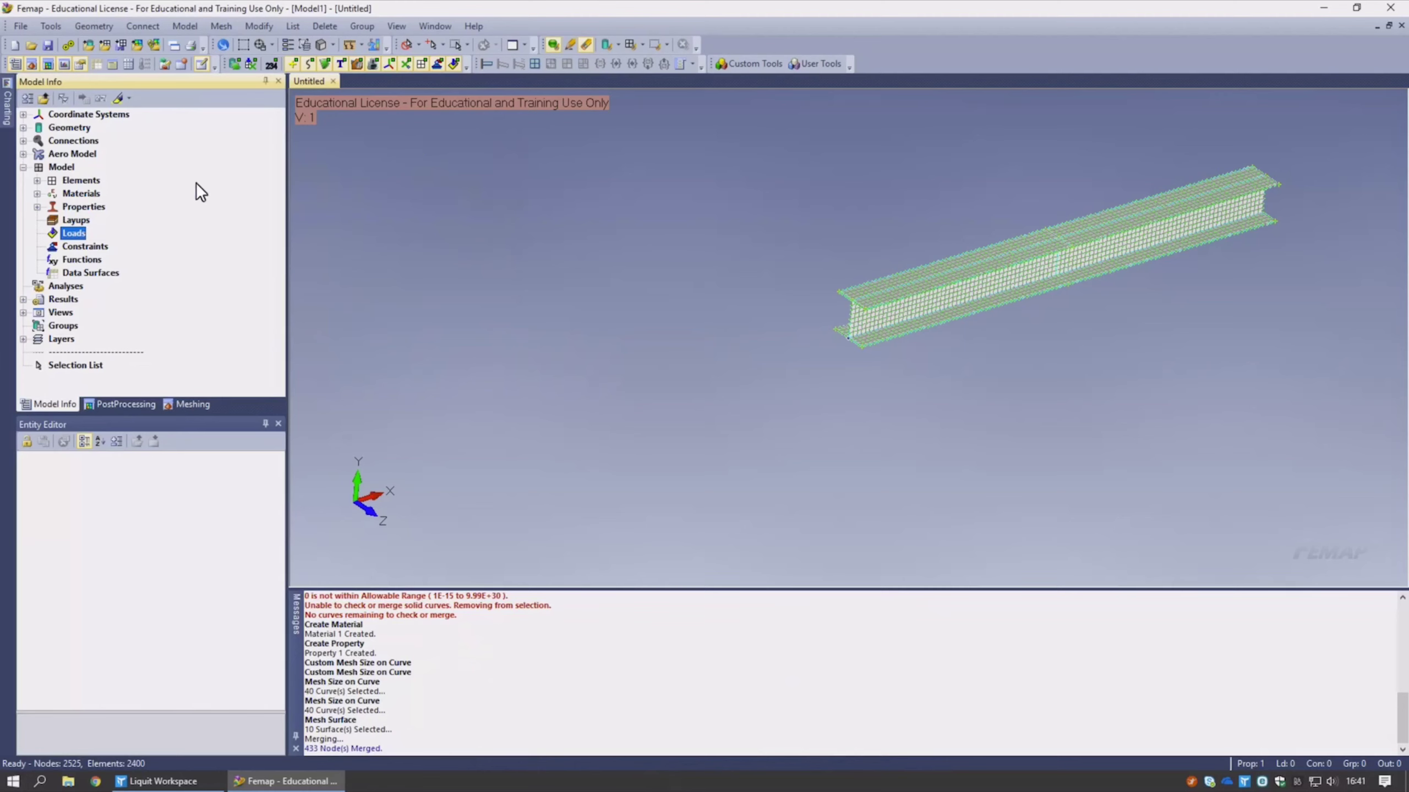
click(91, 248)
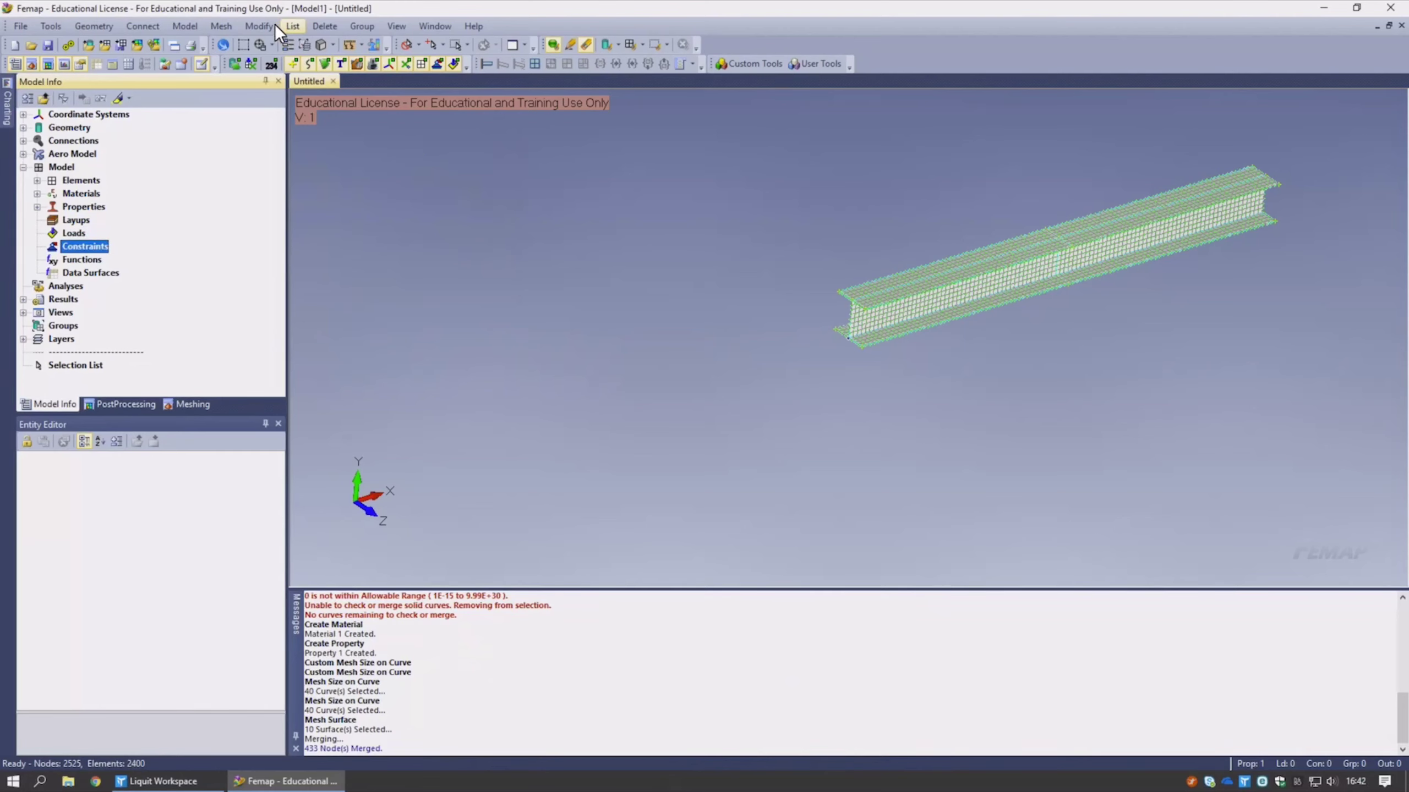
click(246, 26)
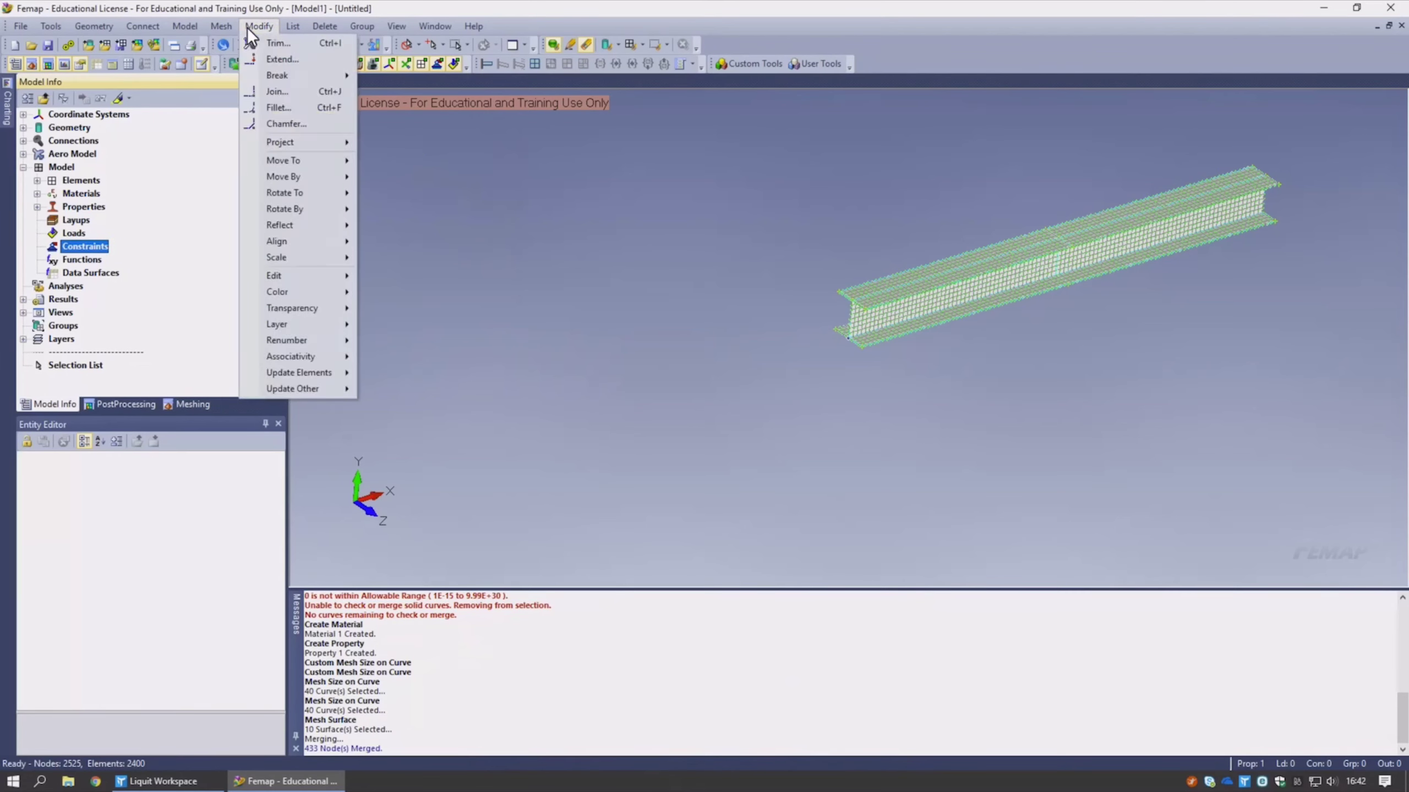
mouse_move(180, 29)
mouse_move(214, 143)
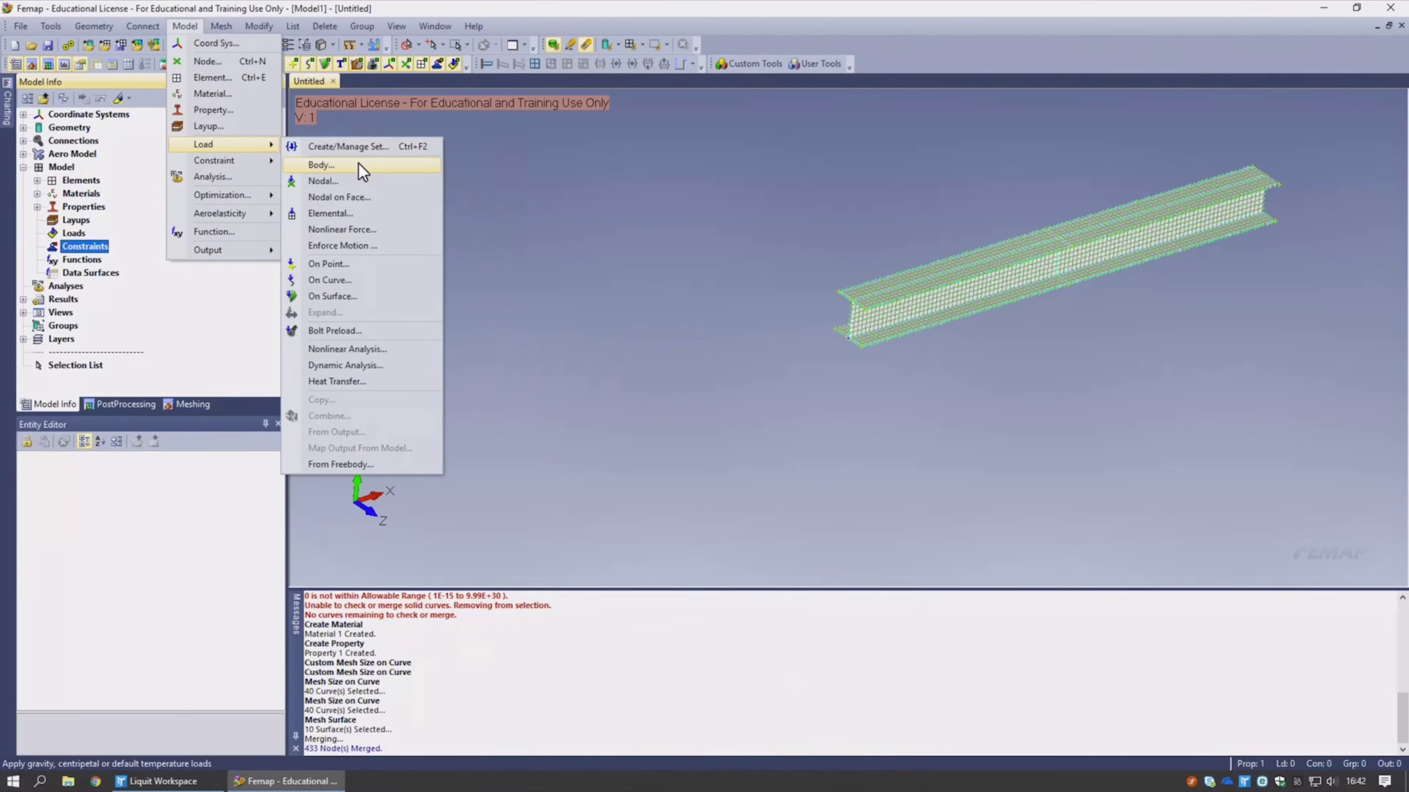
click(364, 278)
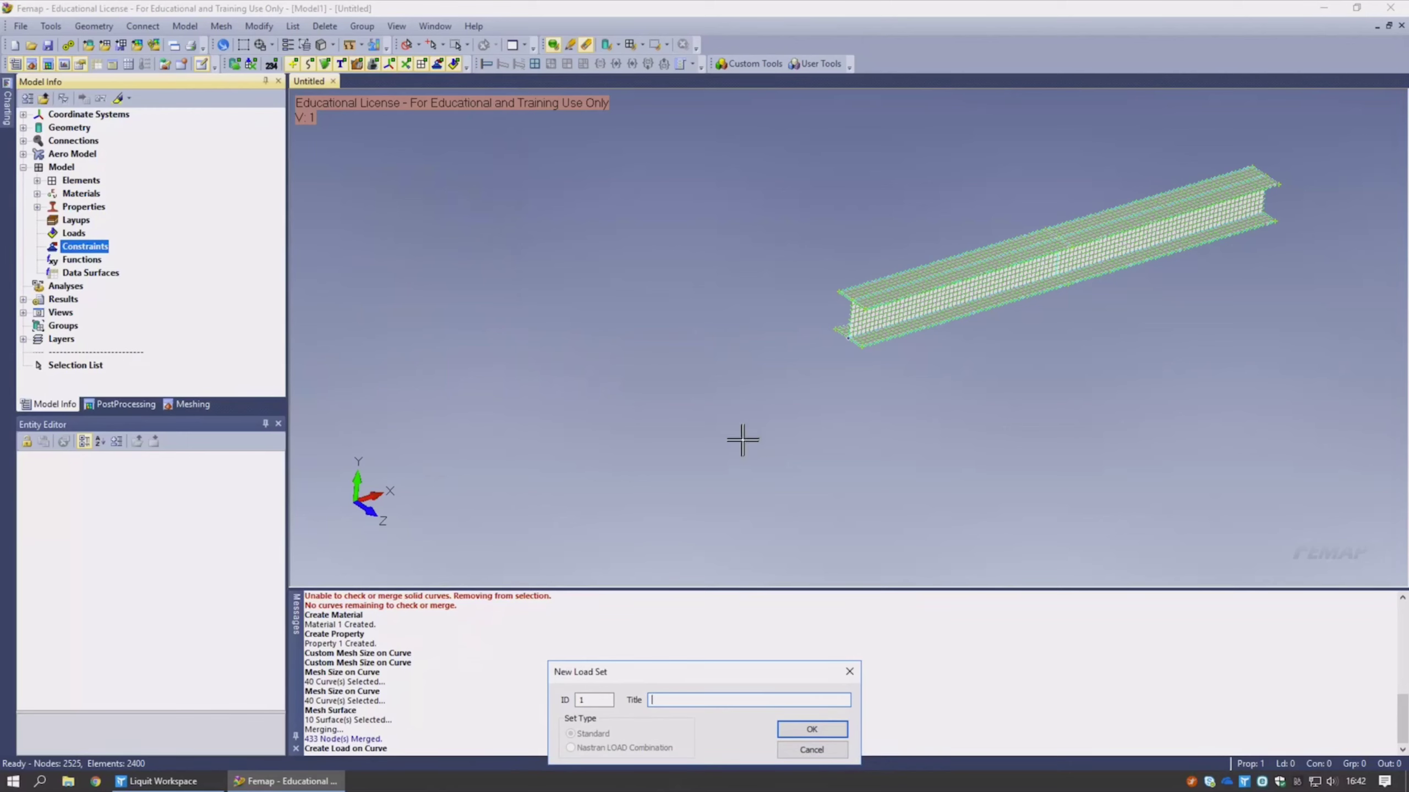
text(load)
click(785, 726)
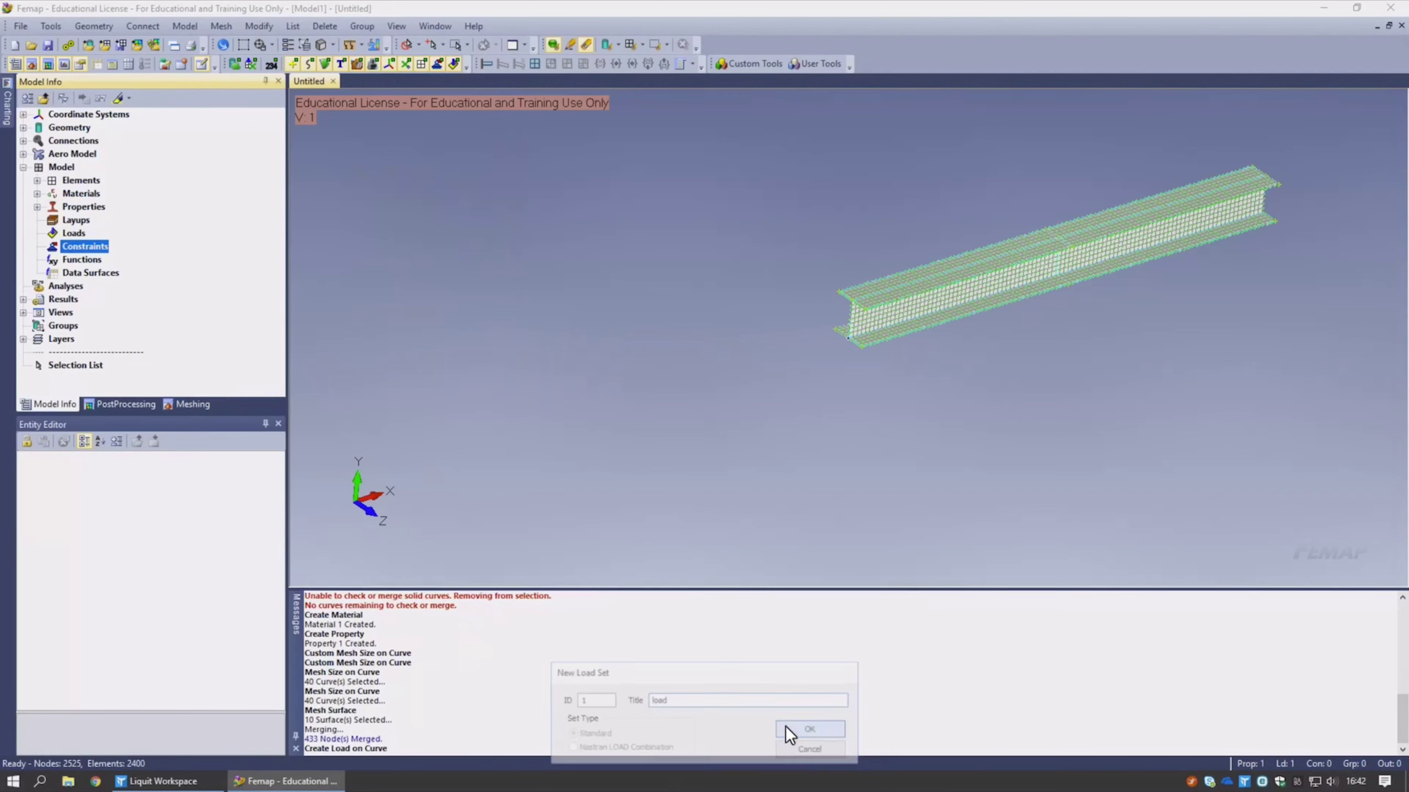
- Select the web-to-top-flange curve on the beam half starting at X = 0, and define a Force Per Length load titled "load"
click(901, 286)
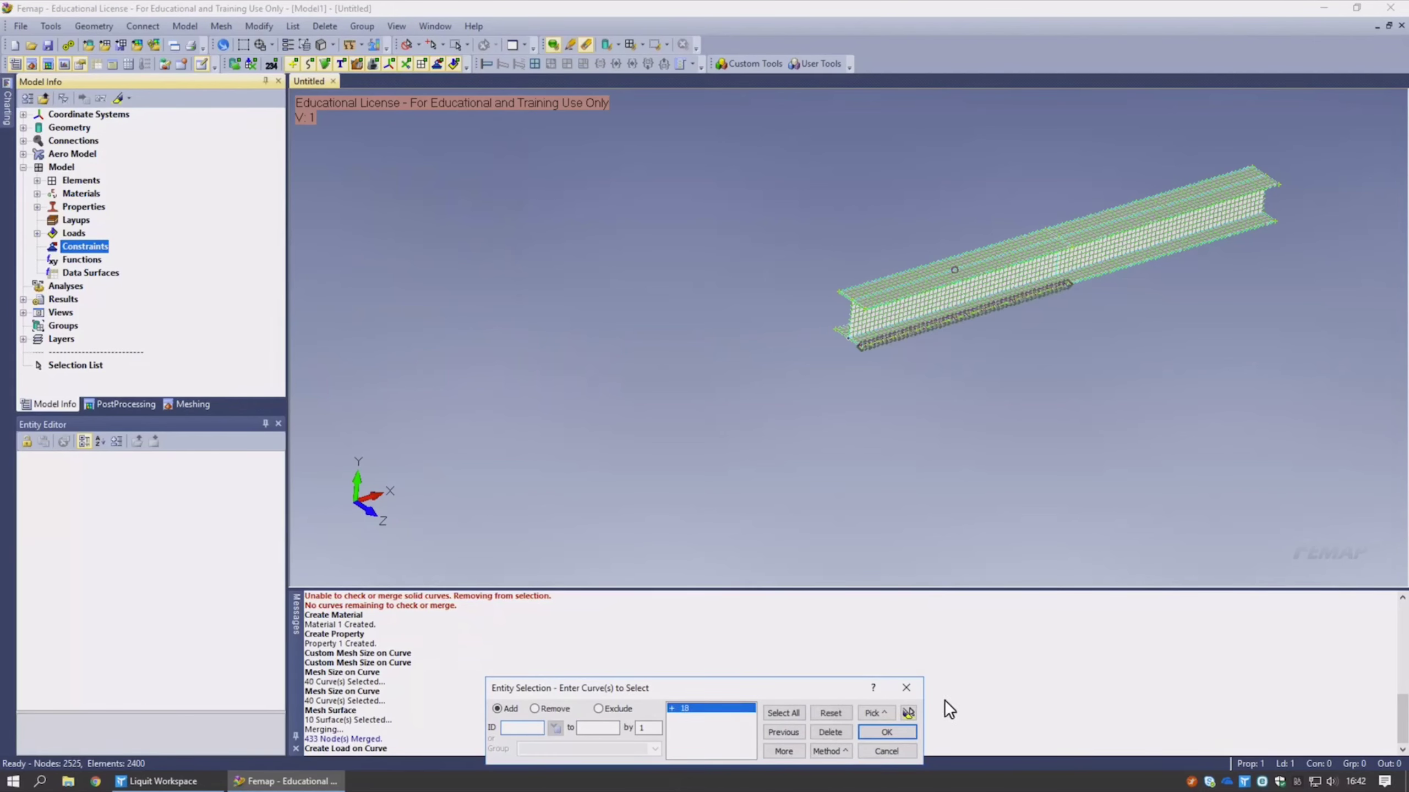
click(894, 733)
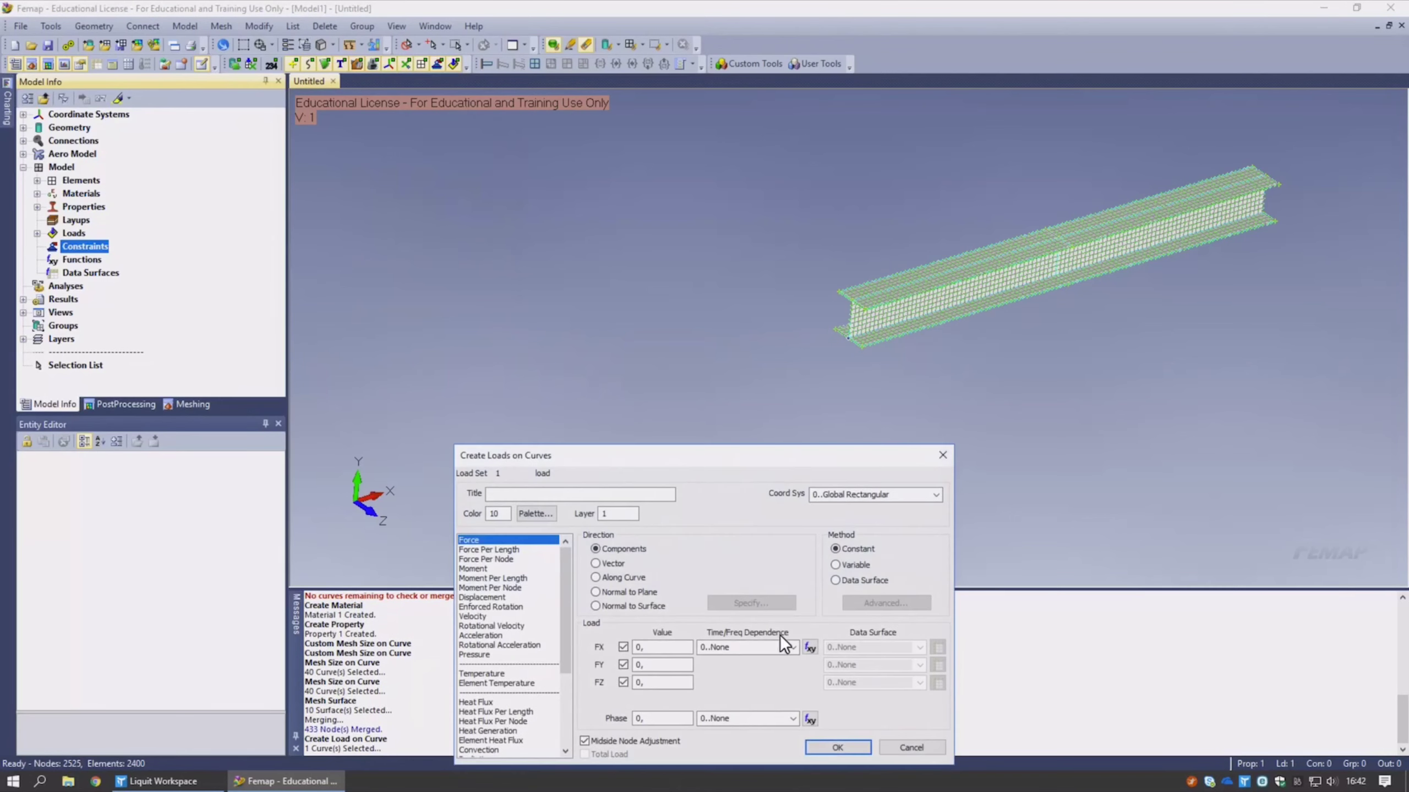
click(524, 550)
click(556, 492)
text(load)
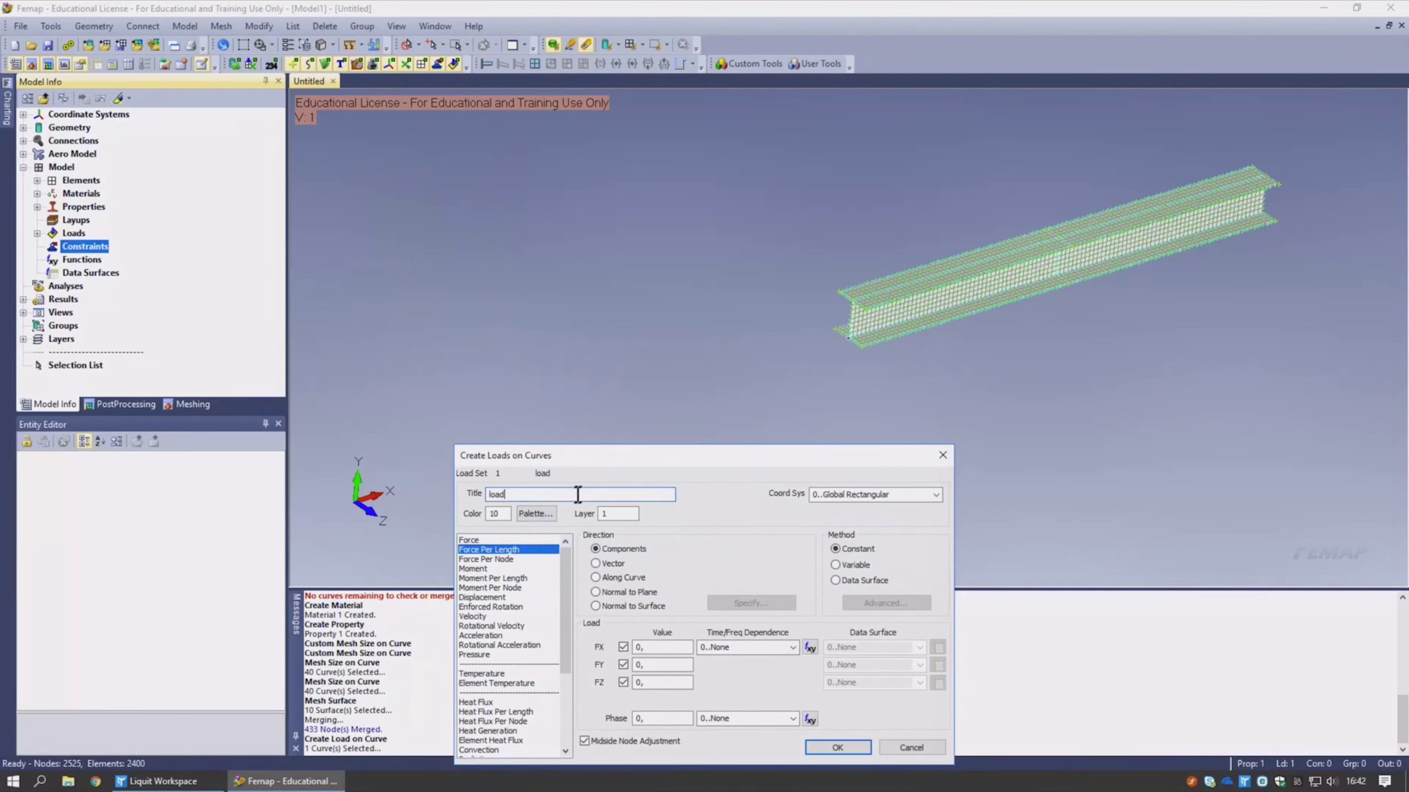
- Disable the FX and FZ components, set FY to -100, and create the load without adding a second one
click(622, 647)
click(623, 682)
click(652, 664)
key(BackSpace)
key(BackSpace)
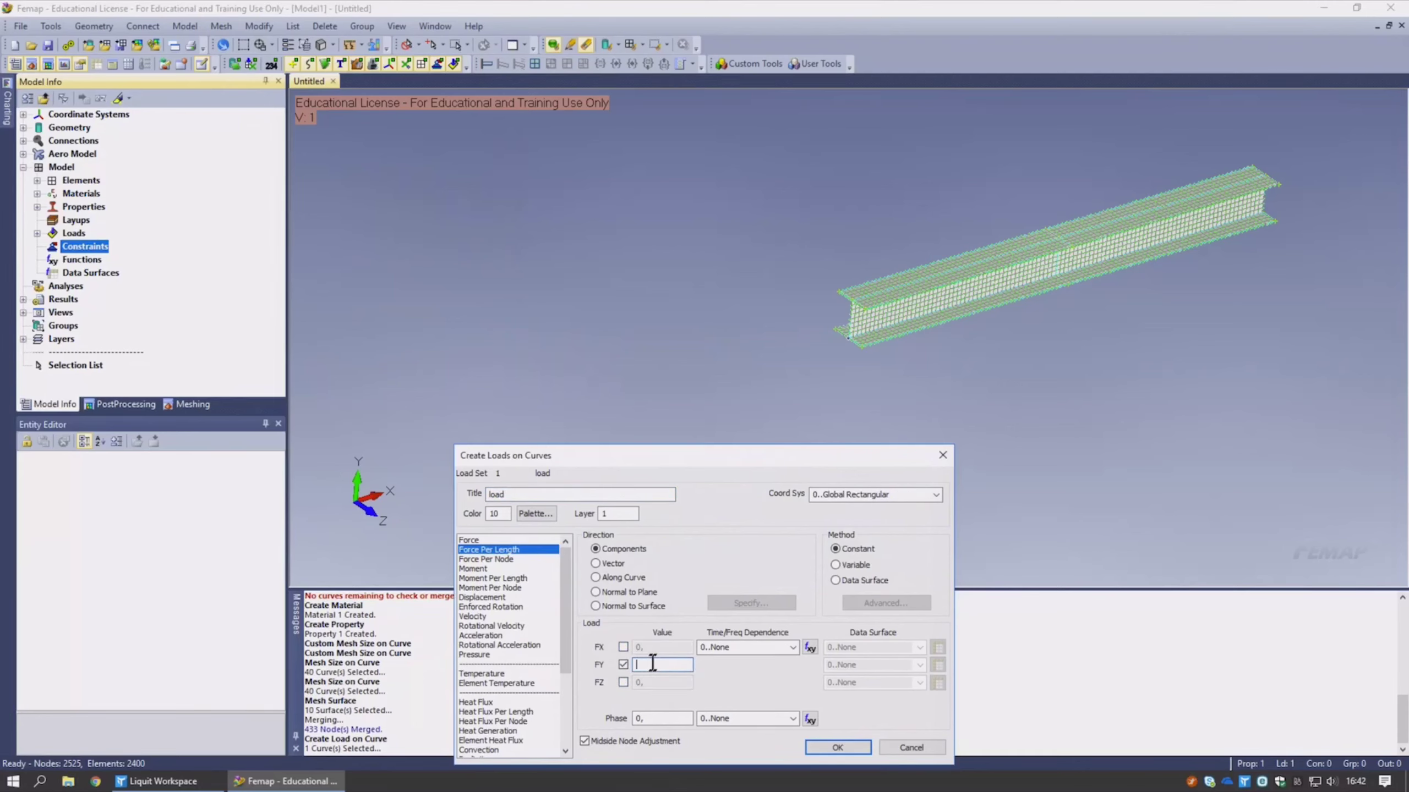
text(-100)
click(850, 746)
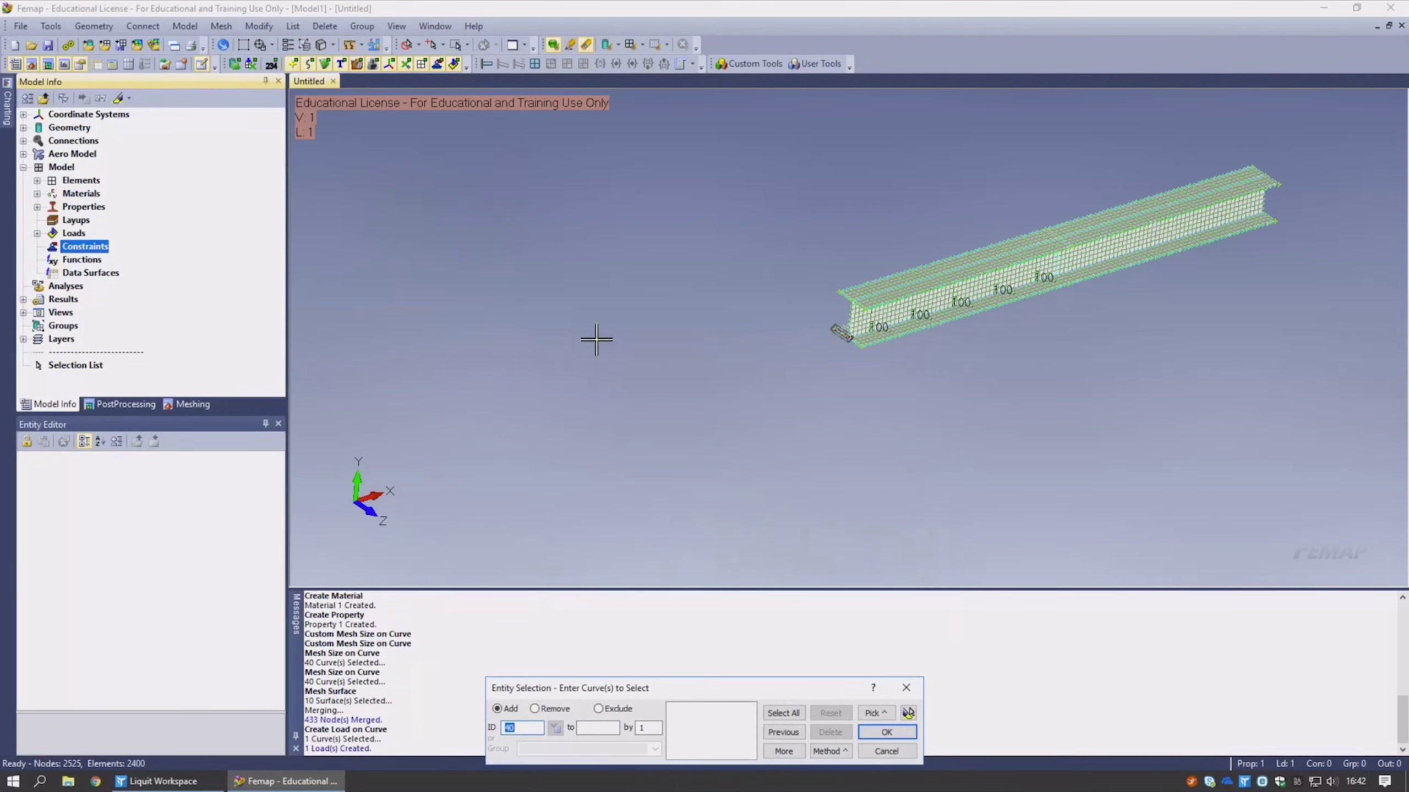
click(865, 750)
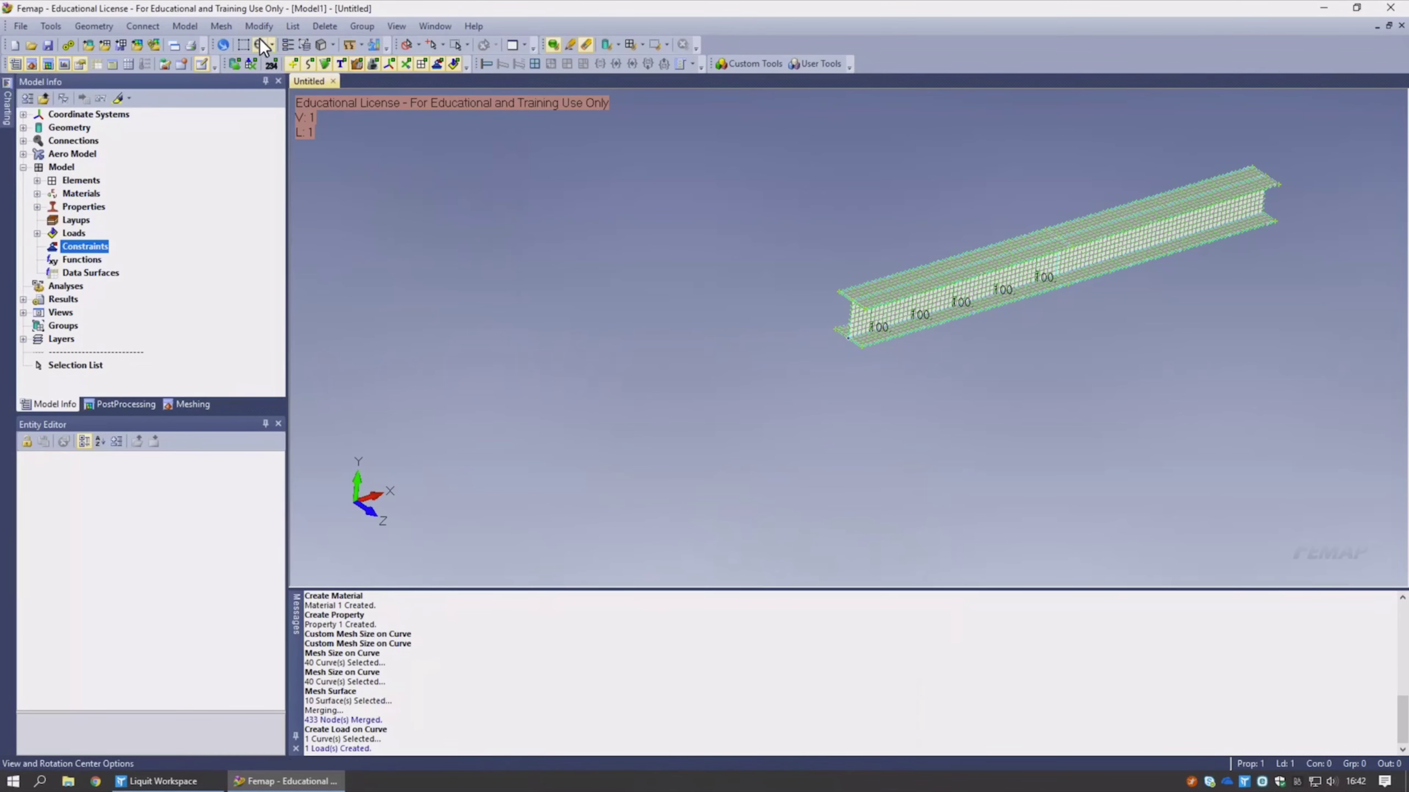
- Start a constraint on curves and create a new constraint set titled "inklemming"
click(189, 27)
mouse_move(204, 146)
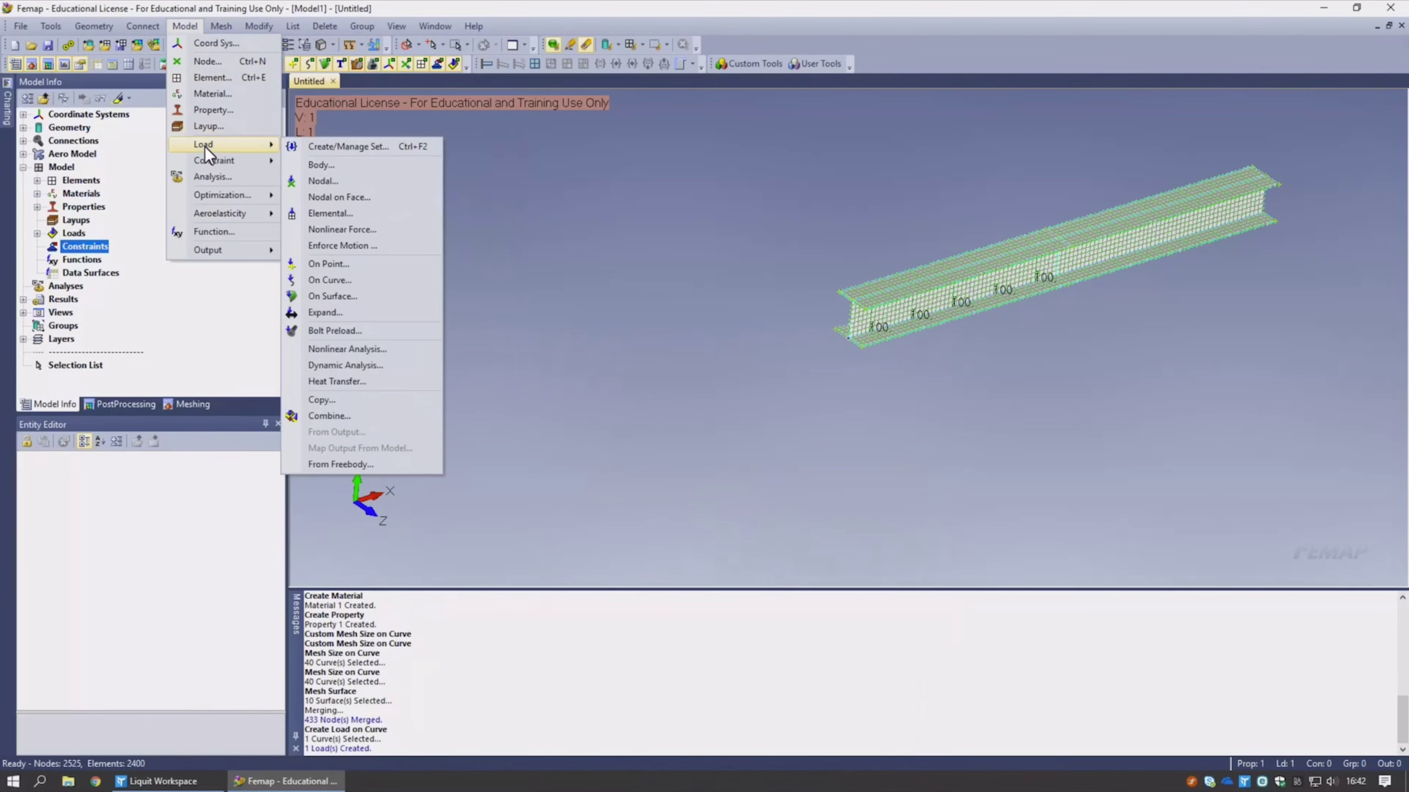
mouse_move(235, 162)
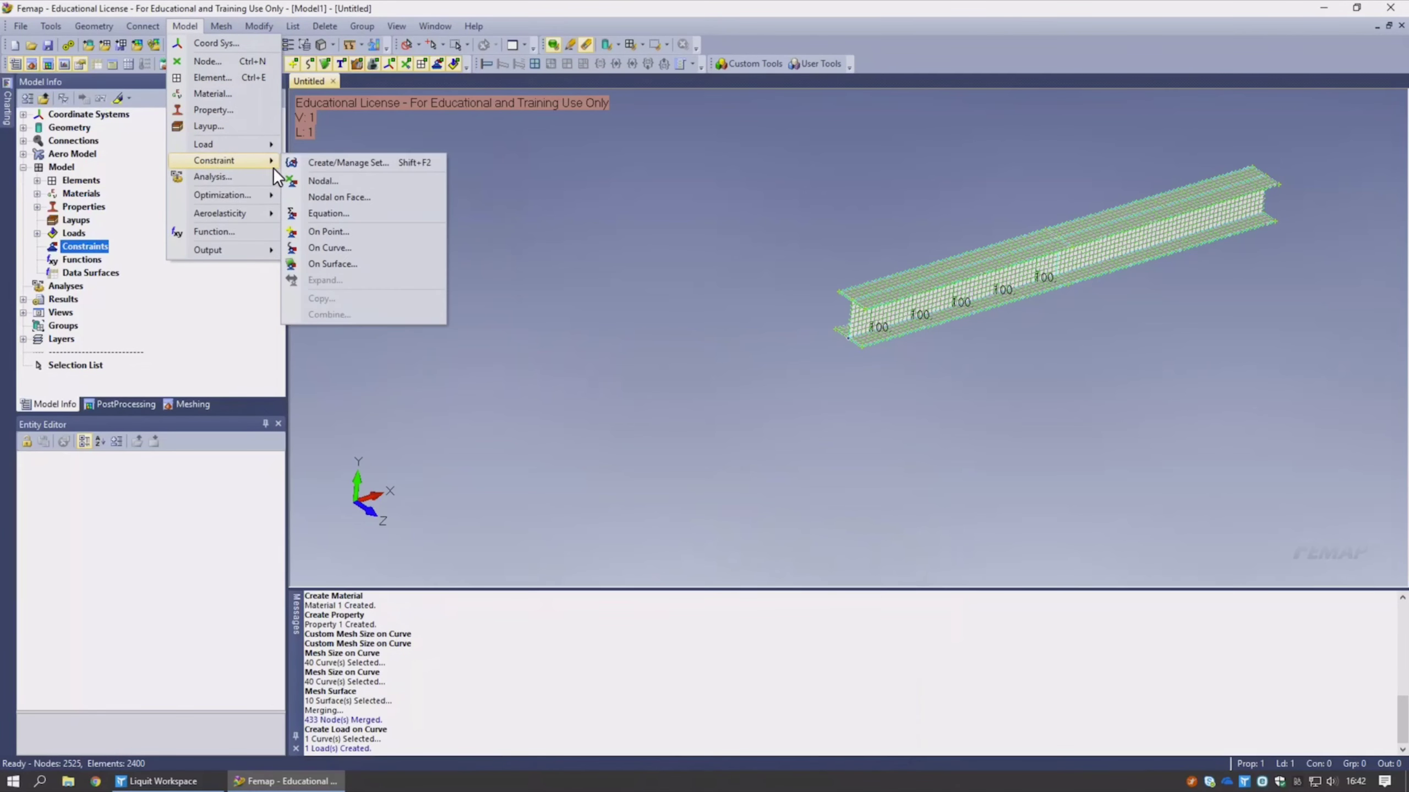
click(359, 253)
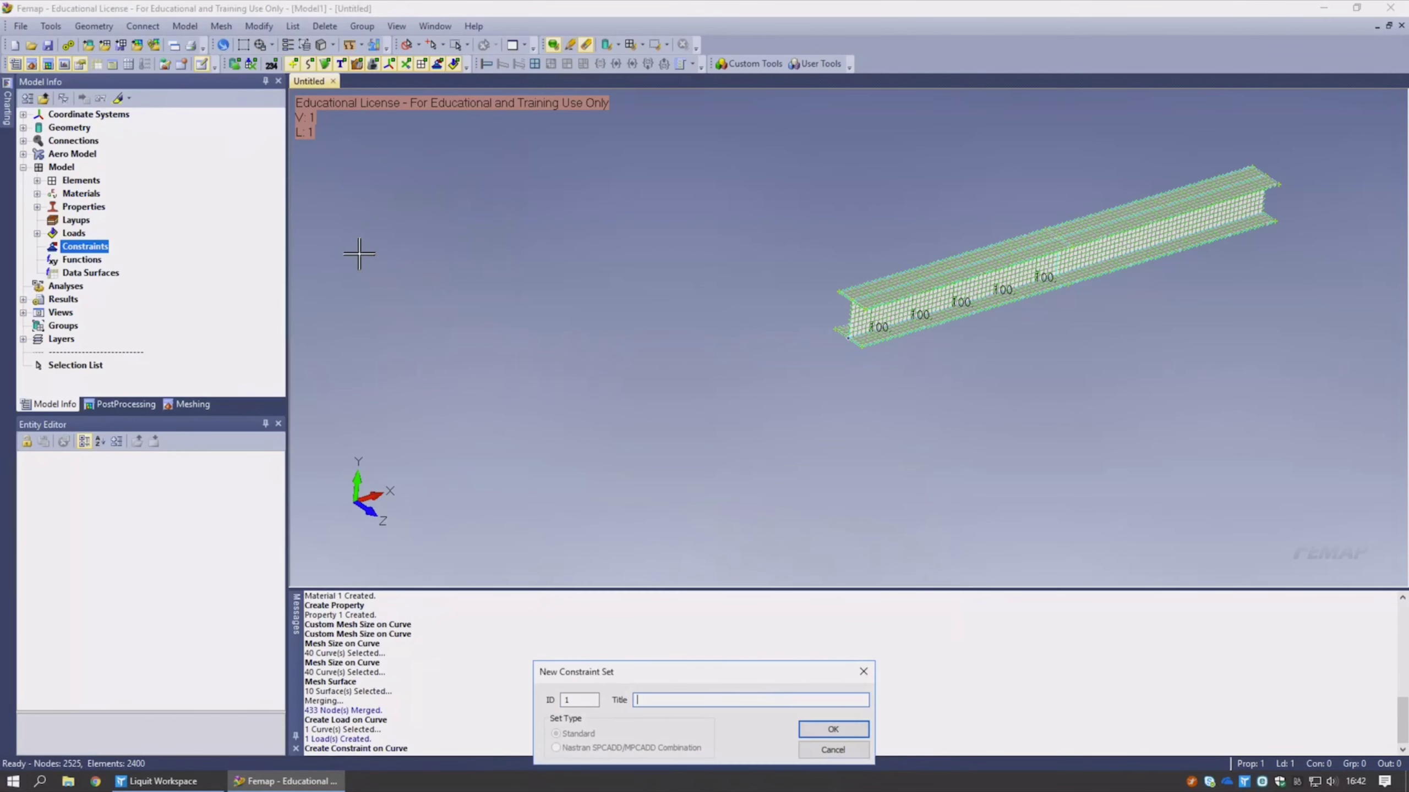
text(inklemming)
click(847, 723)
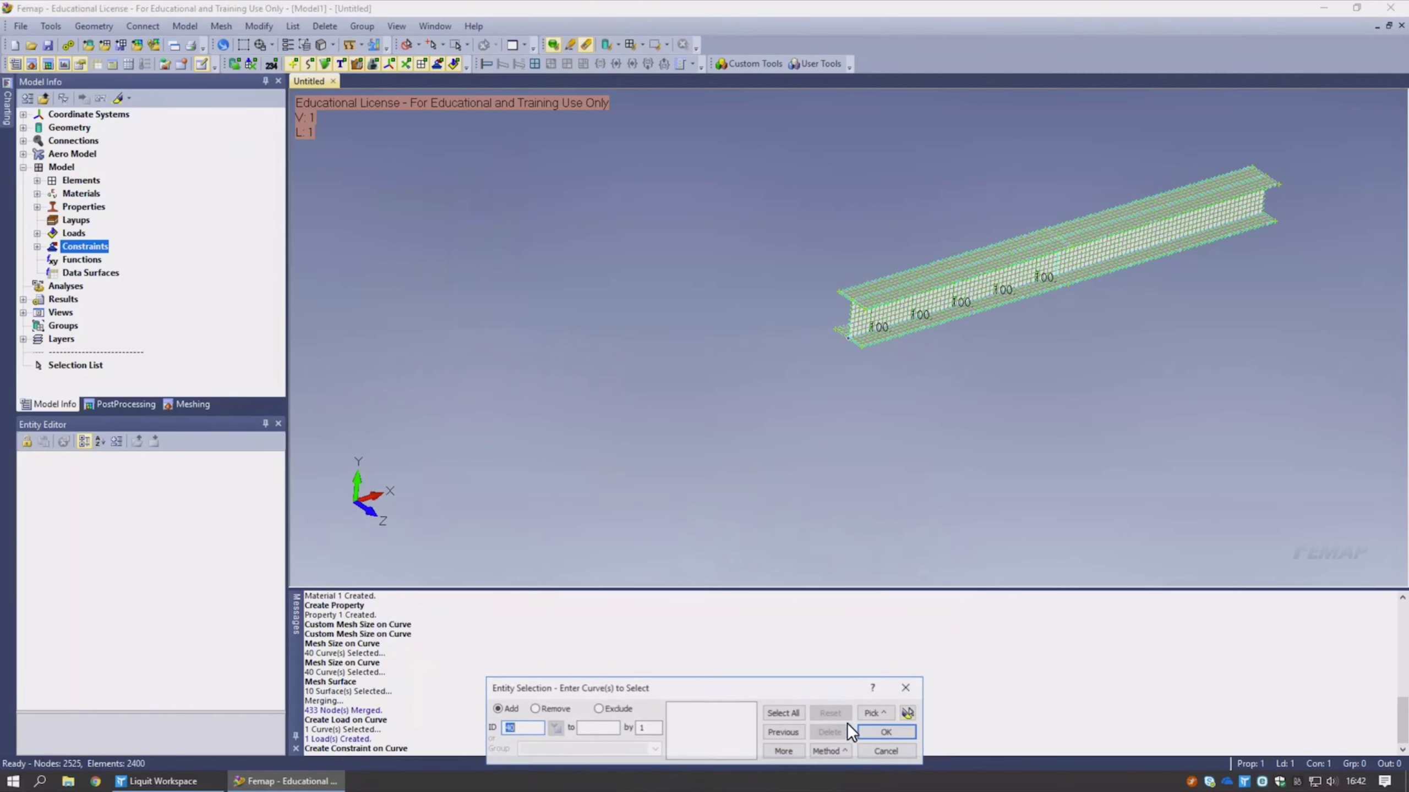
- Select the five curves of the I-profile at the beam end nearest the origin for the constraint
click(850, 301)
click(859, 321)
click(844, 320)
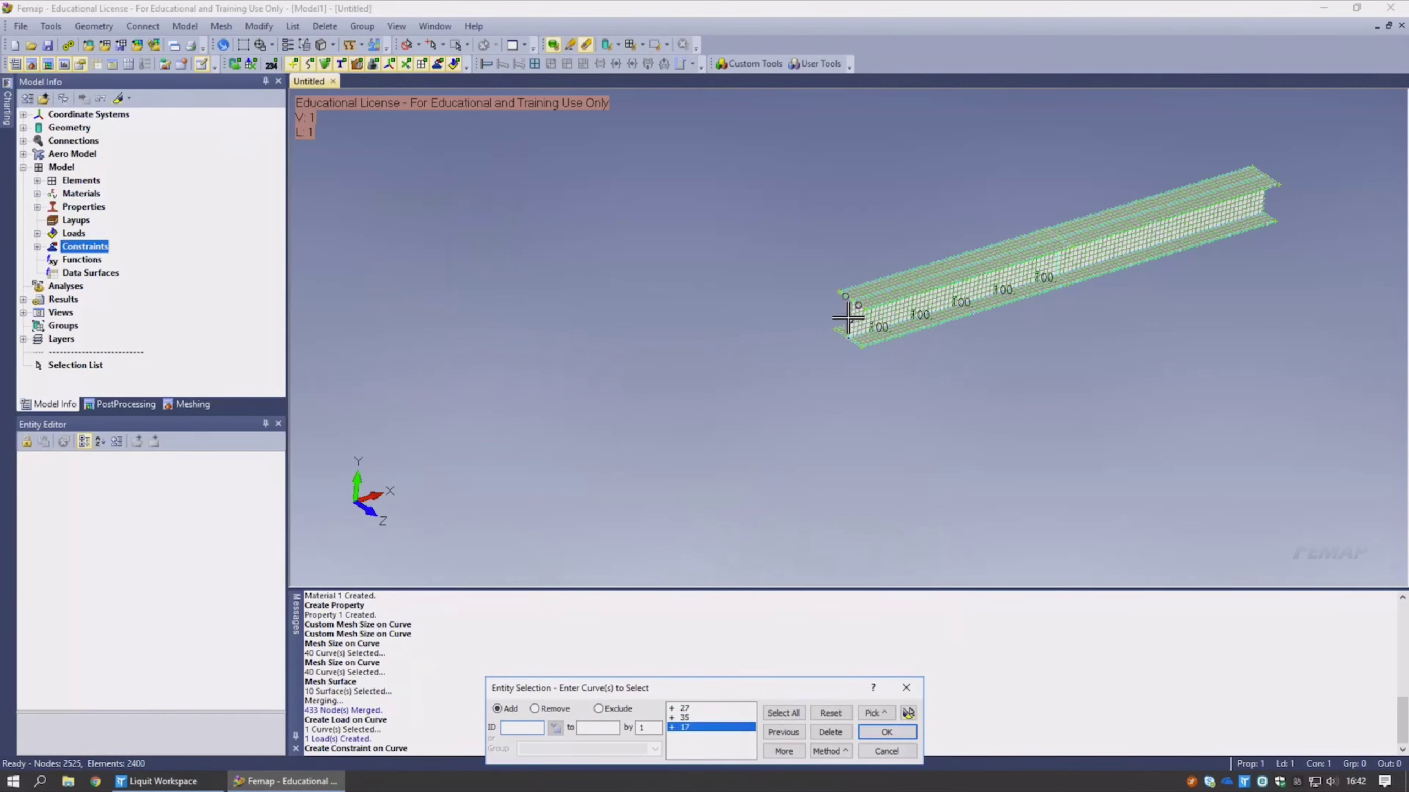
click(843, 342)
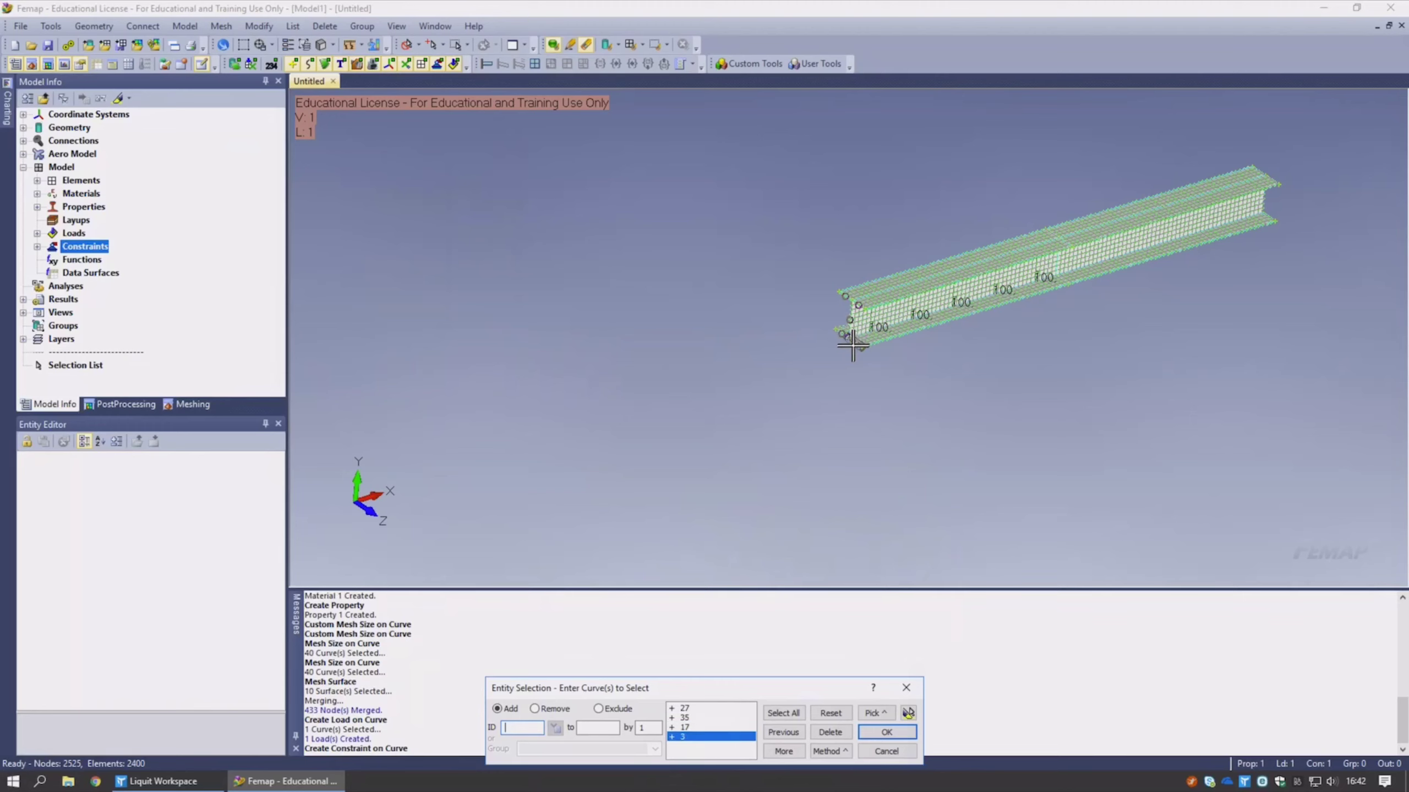
click(852, 344)
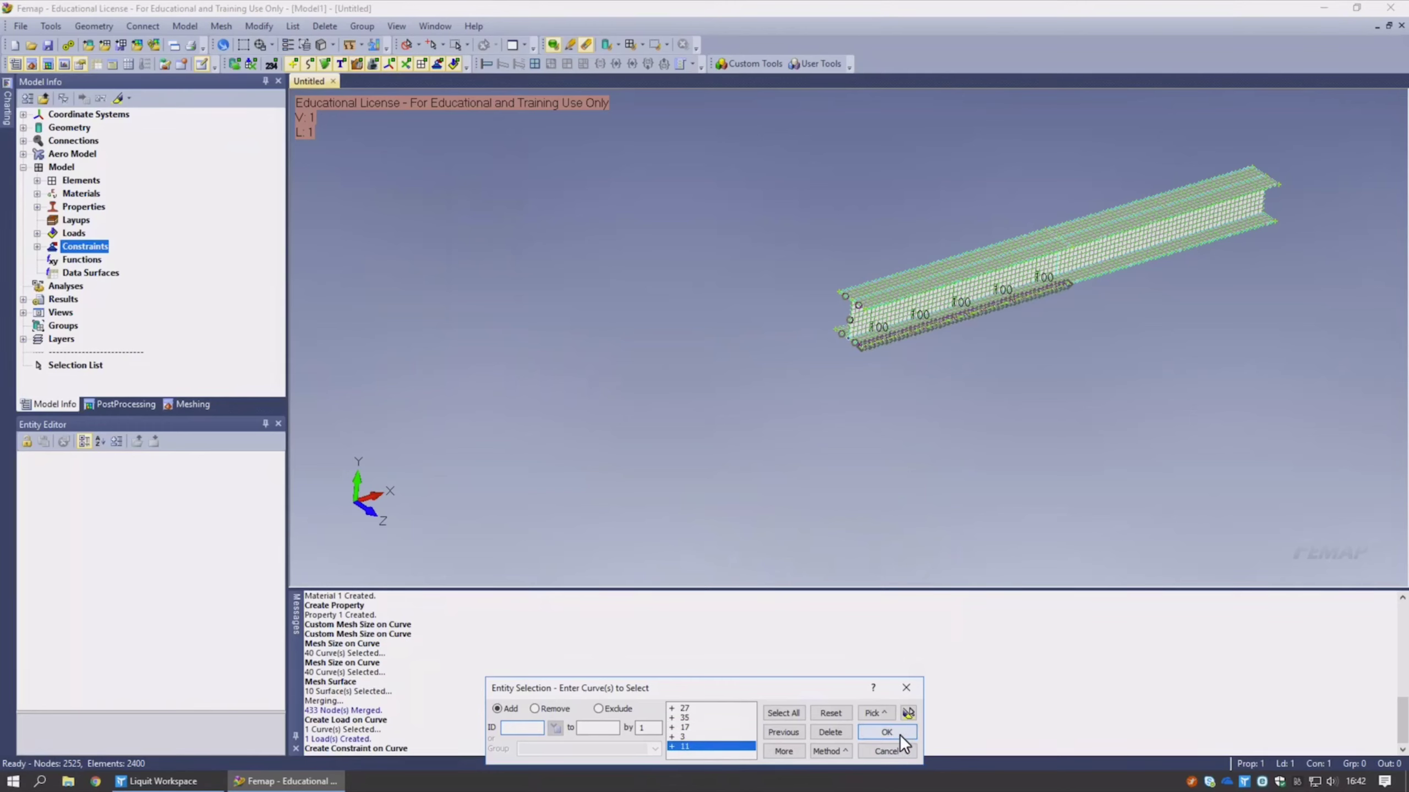
click(900, 736)
- Create a Fixed constraint titled "inklemming" on the selected end curves
text(inklemming)
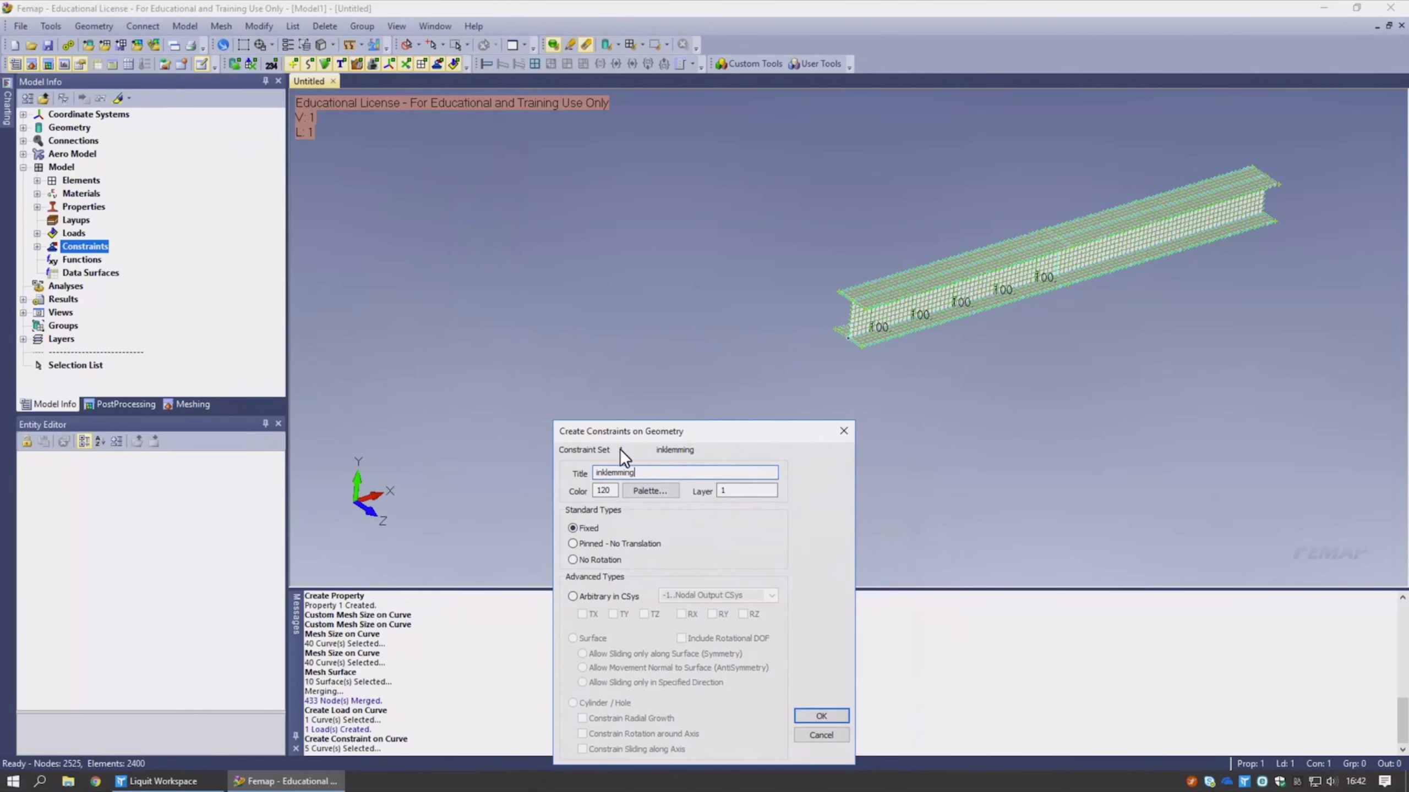
click(597, 545)
click(596, 598)
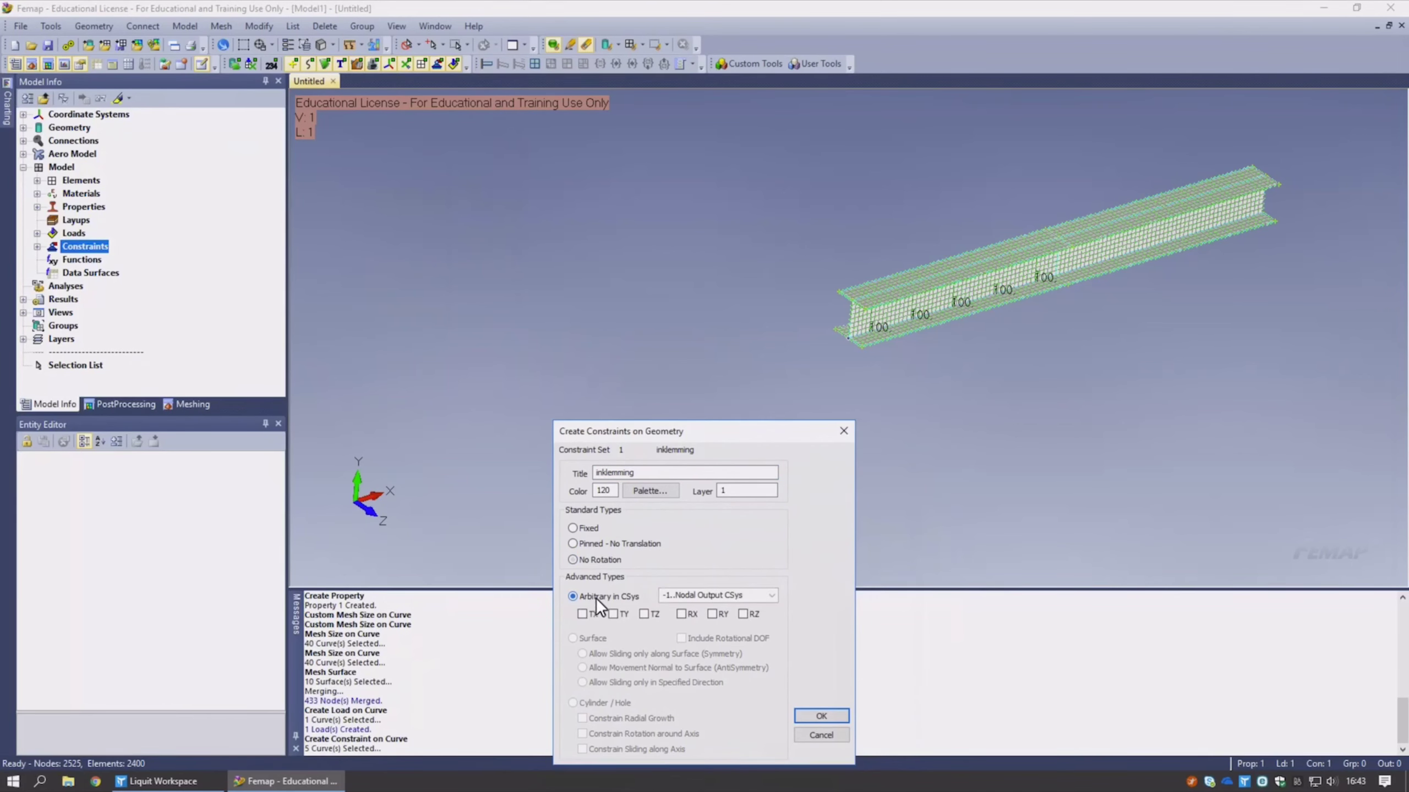
click(588, 528)
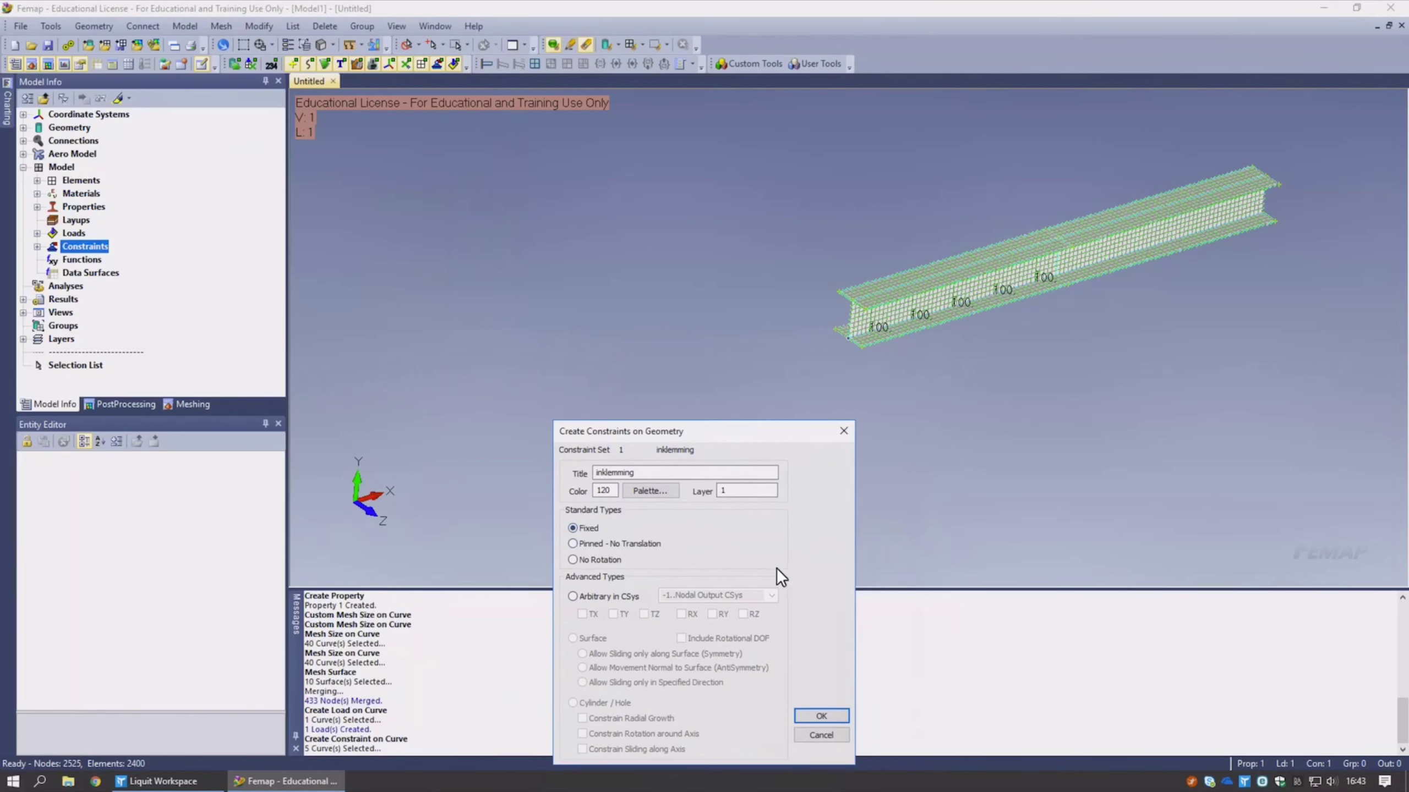
click(821, 716)
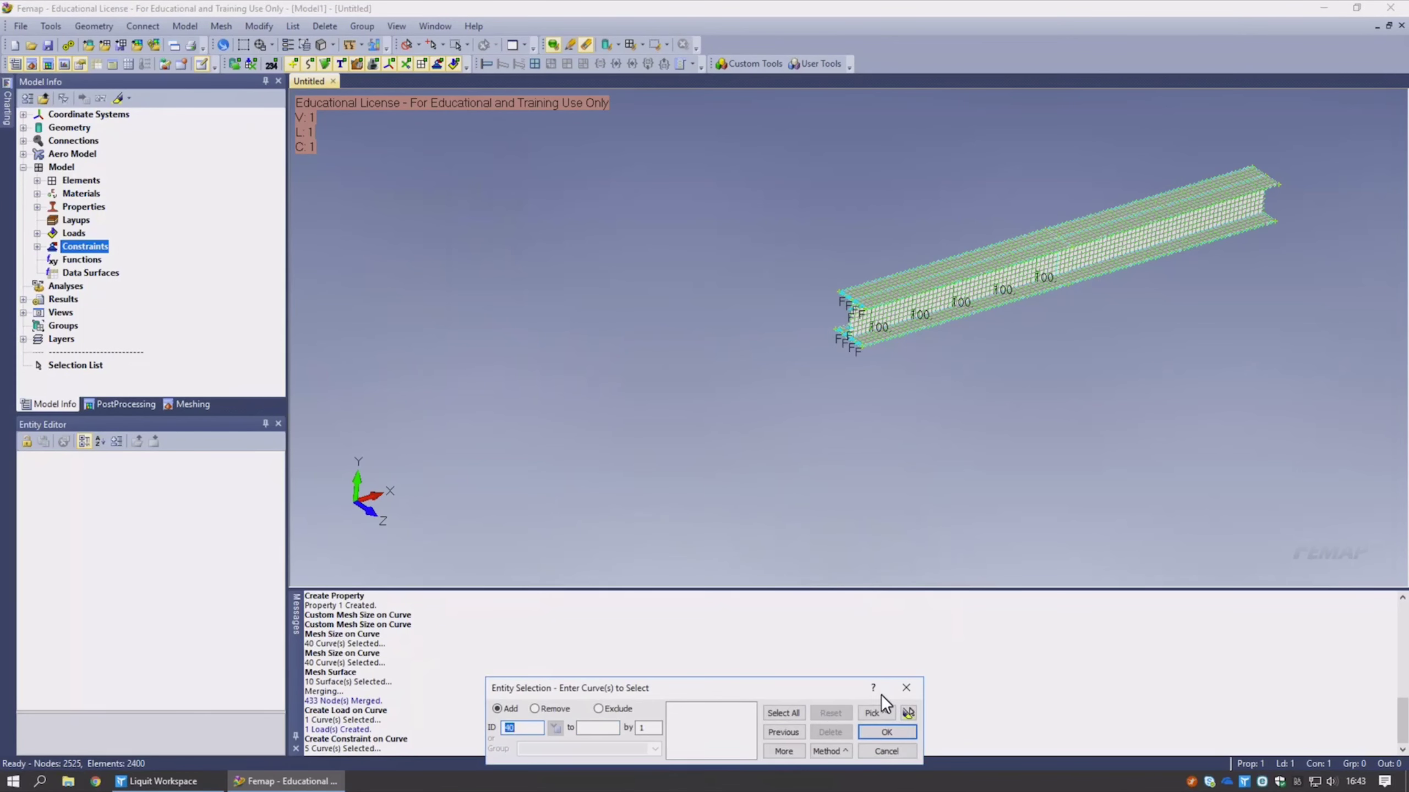
- Leave the curve selection and delete the existing analysis set "static" from the analysis sets
click(902, 750)
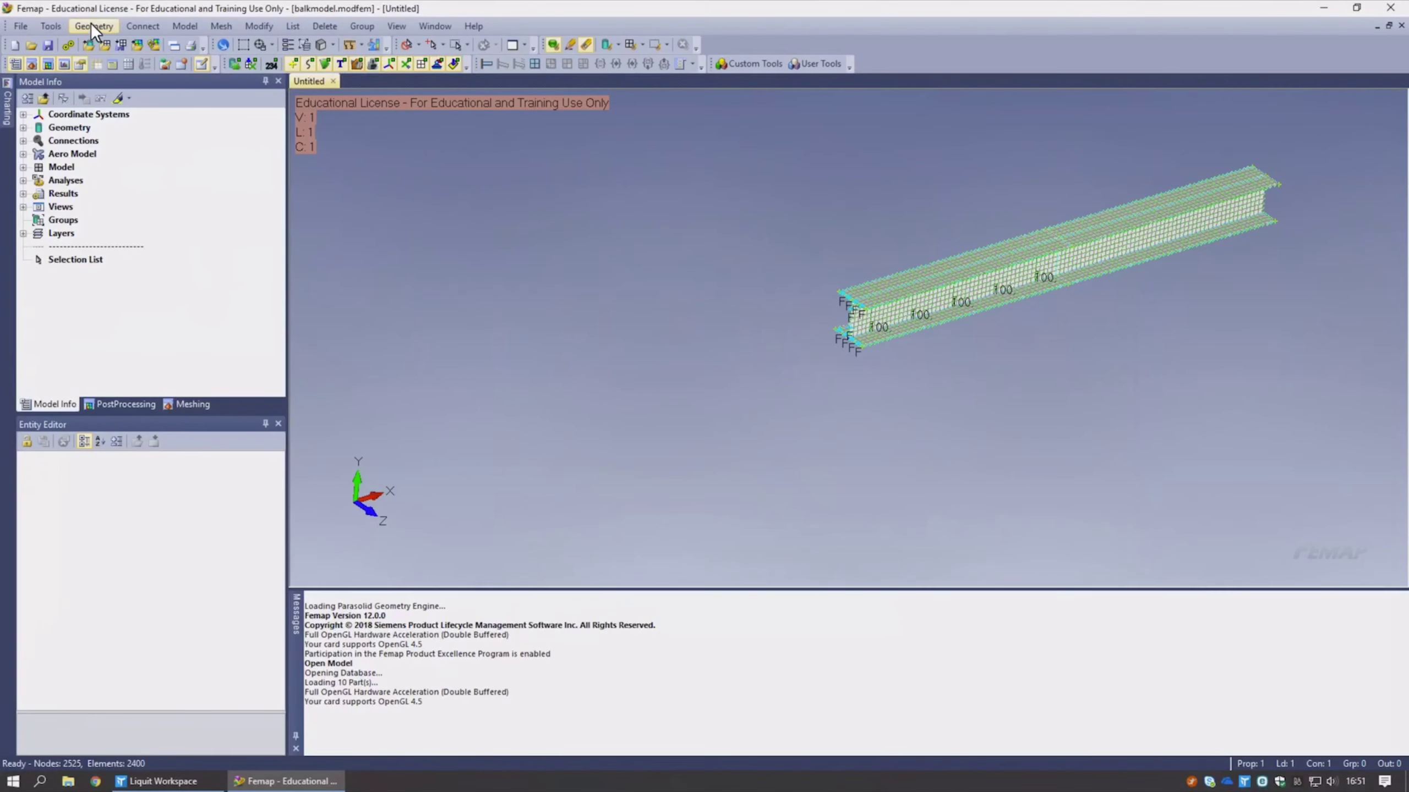
click(185, 24)
click(218, 176)
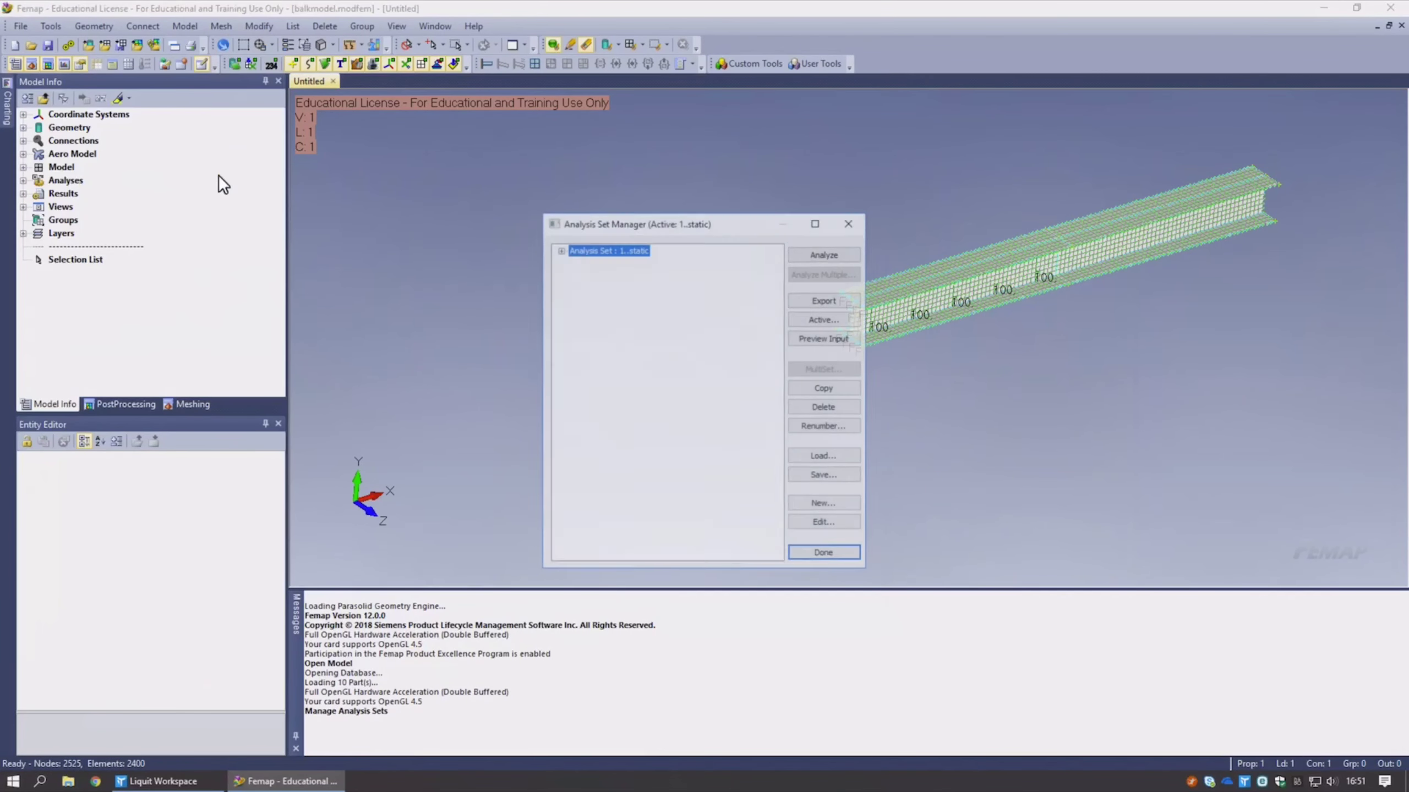
click(825, 408)
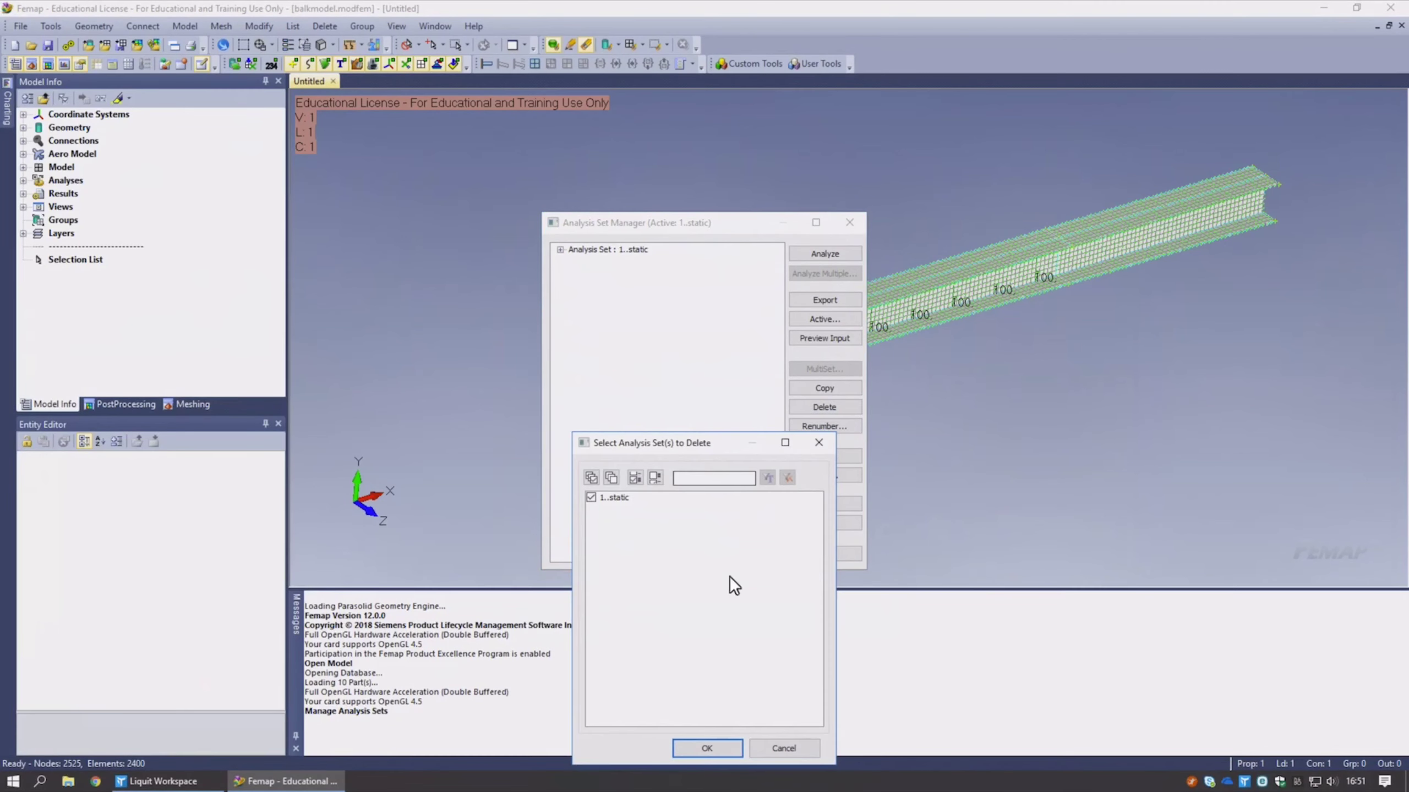
click(699, 741)
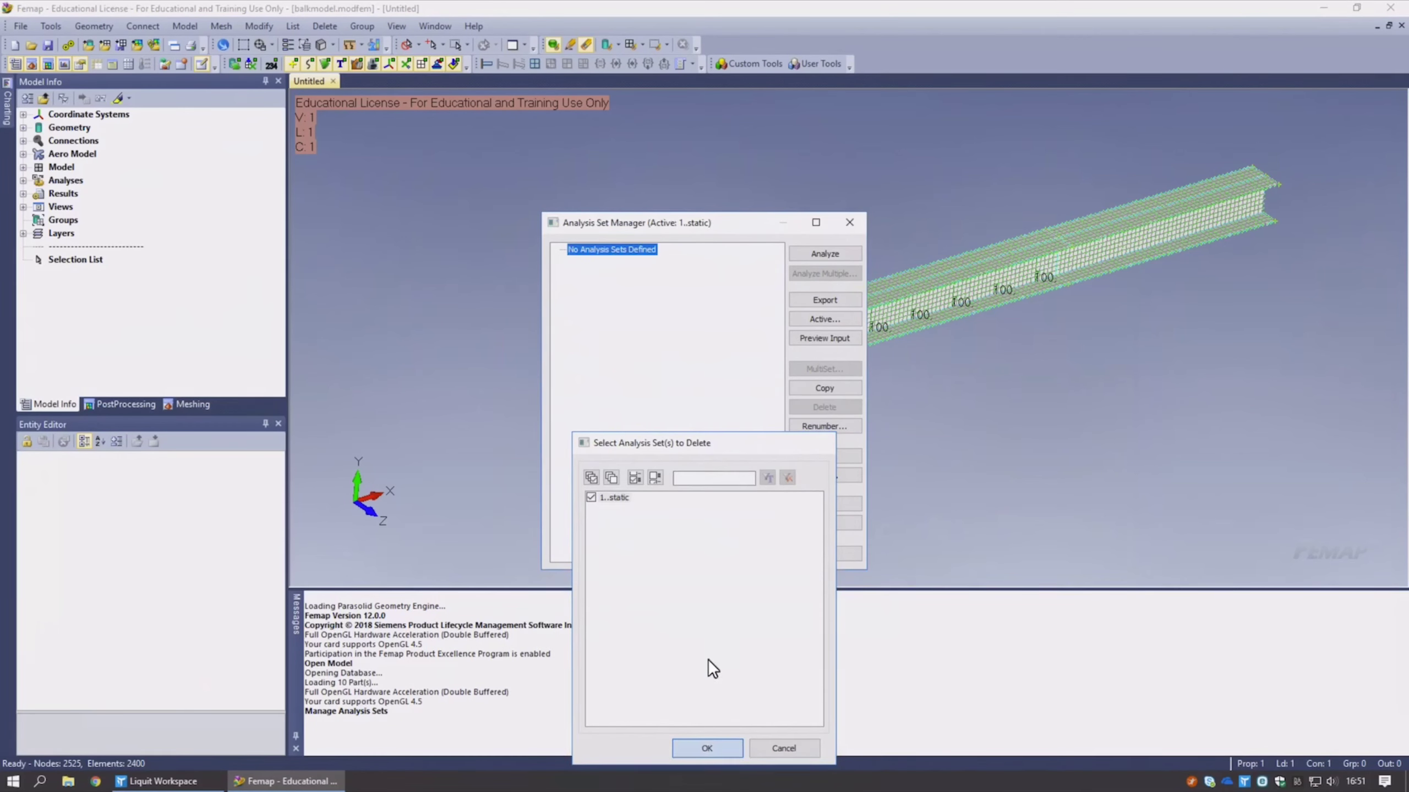
- Create a new analysis set titled "static" with MSC/MD Nastran as the analysis program and Static as the type
click(831, 499)
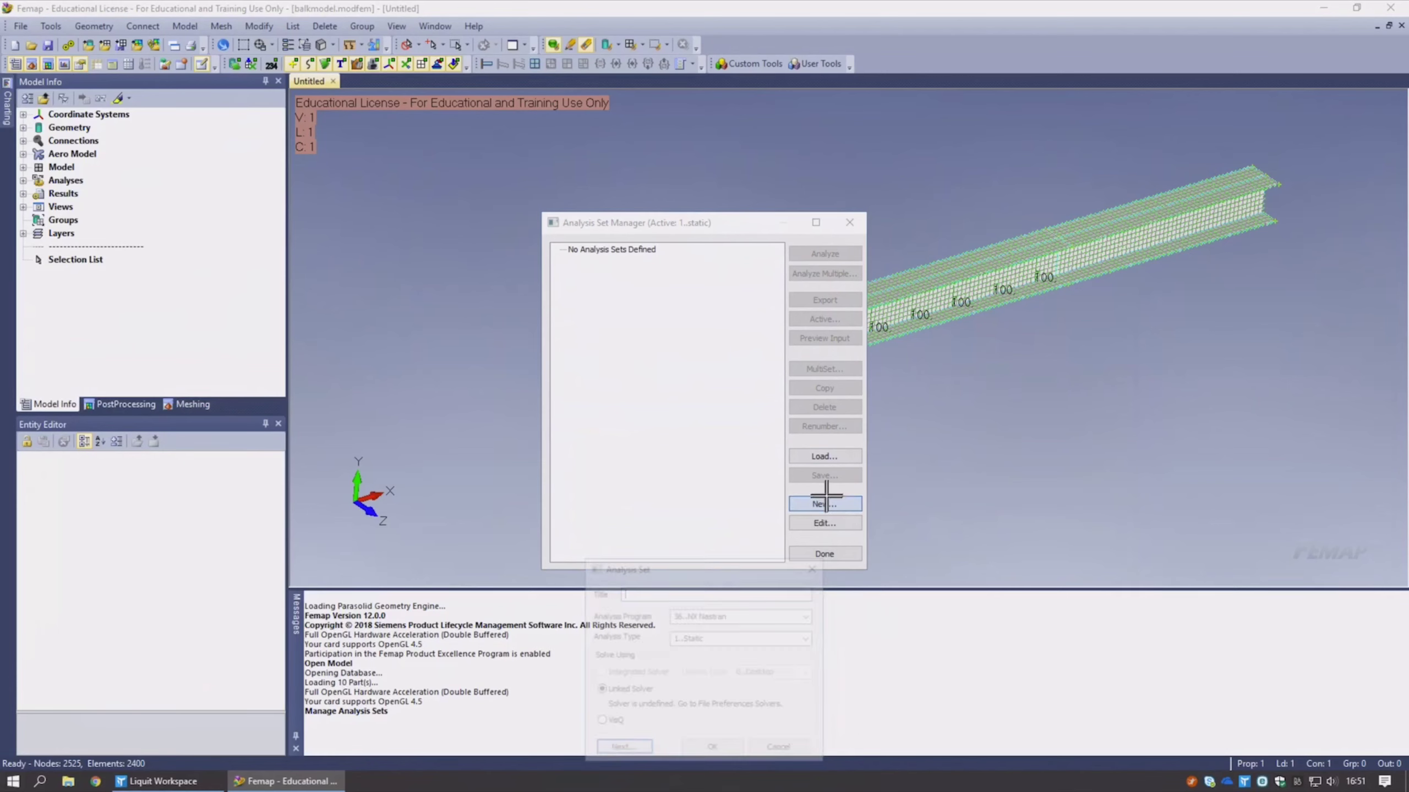
text(stat)
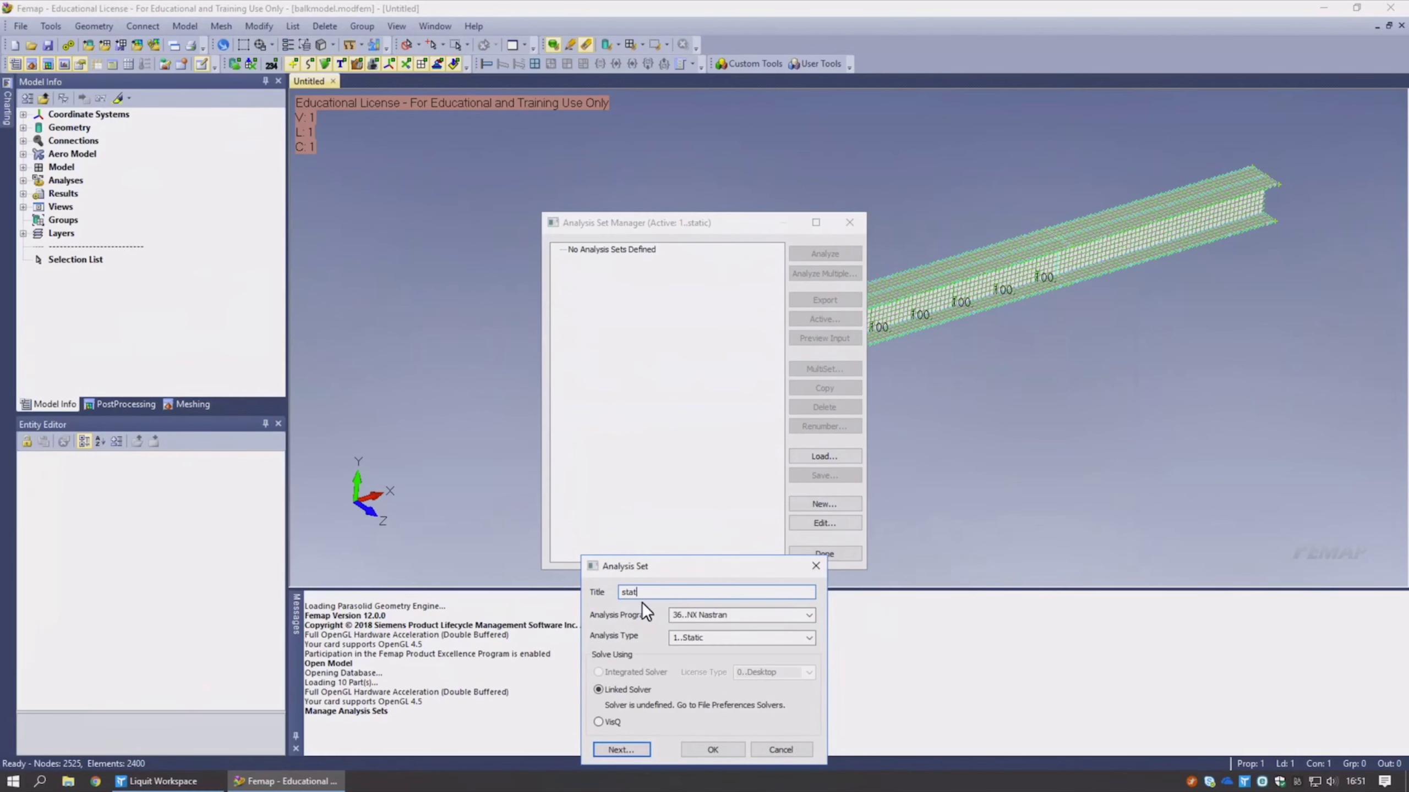
text(ic)
click(808, 616)
click(737, 638)
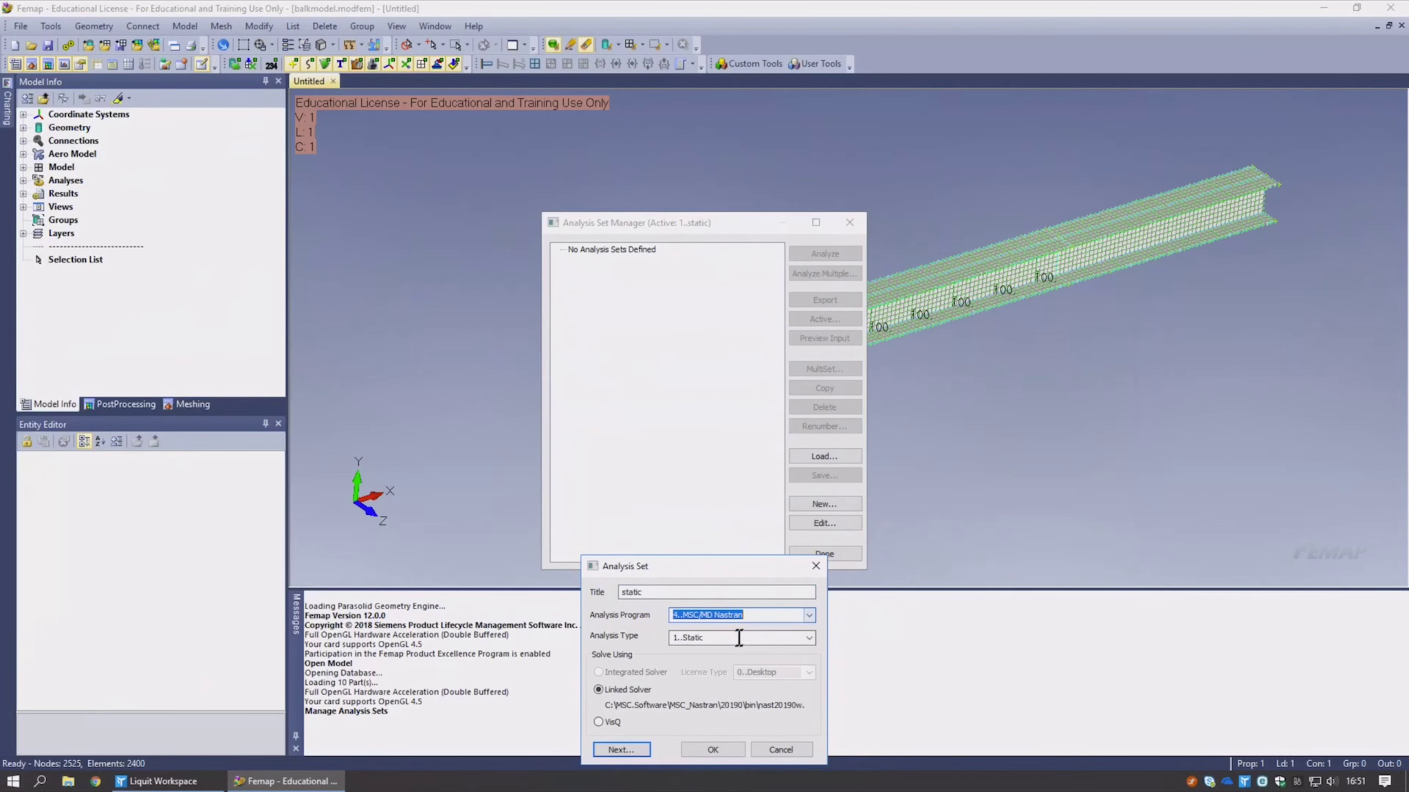
click(727, 743)
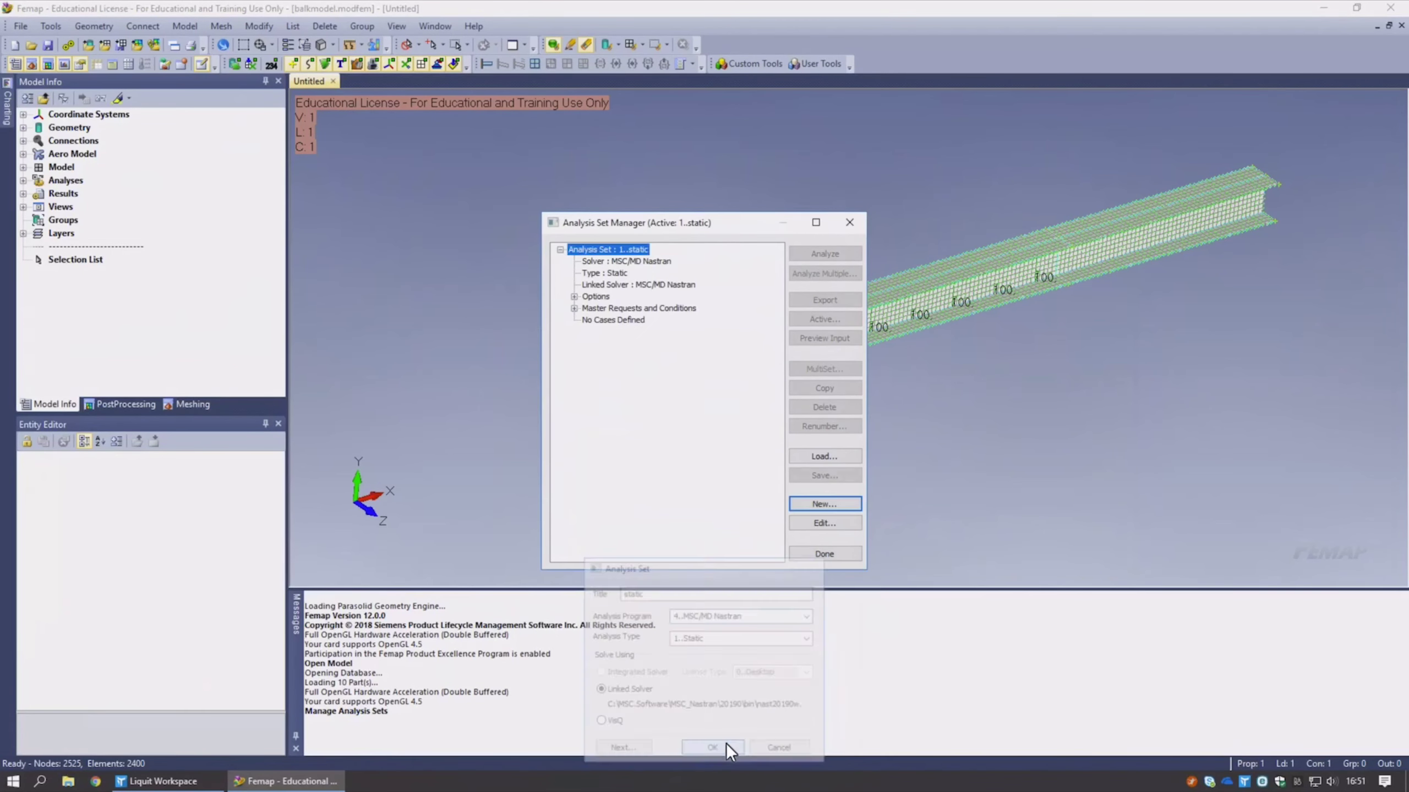
- Run the static analysis, writing the model to balkmodel.nas on the Desktop and overwriting the existing file
click(808, 250)
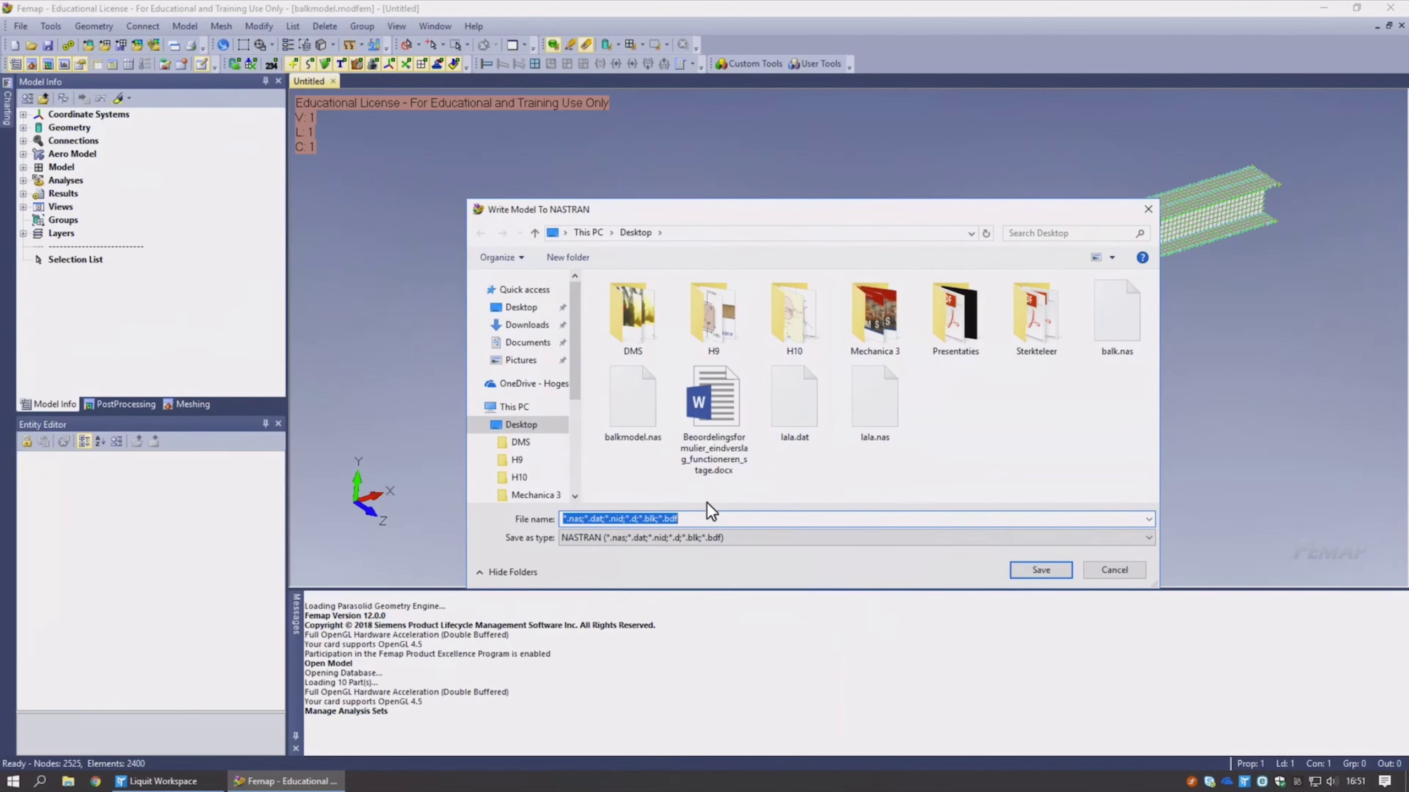
text(balkmodel.)
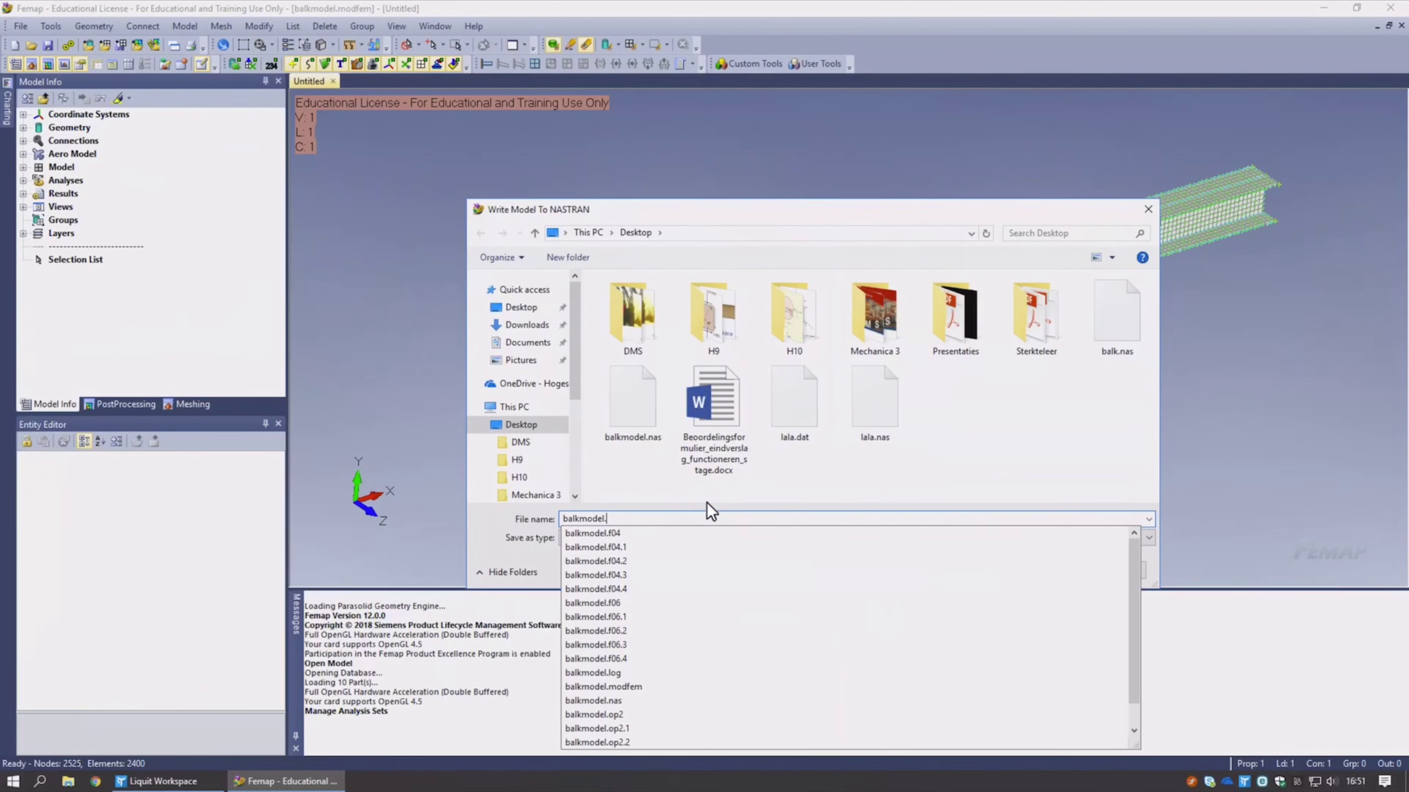
text(nas)
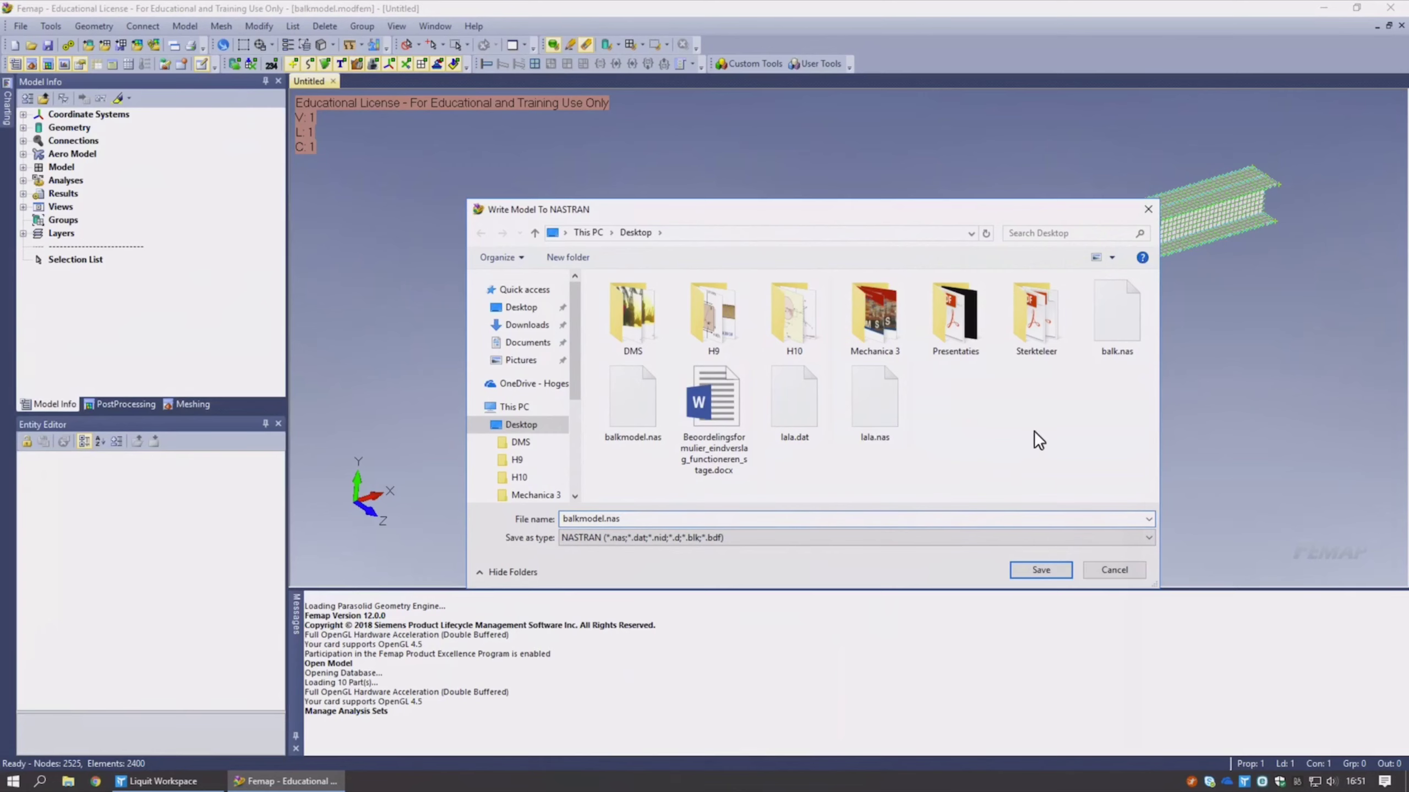
click(1036, 569)
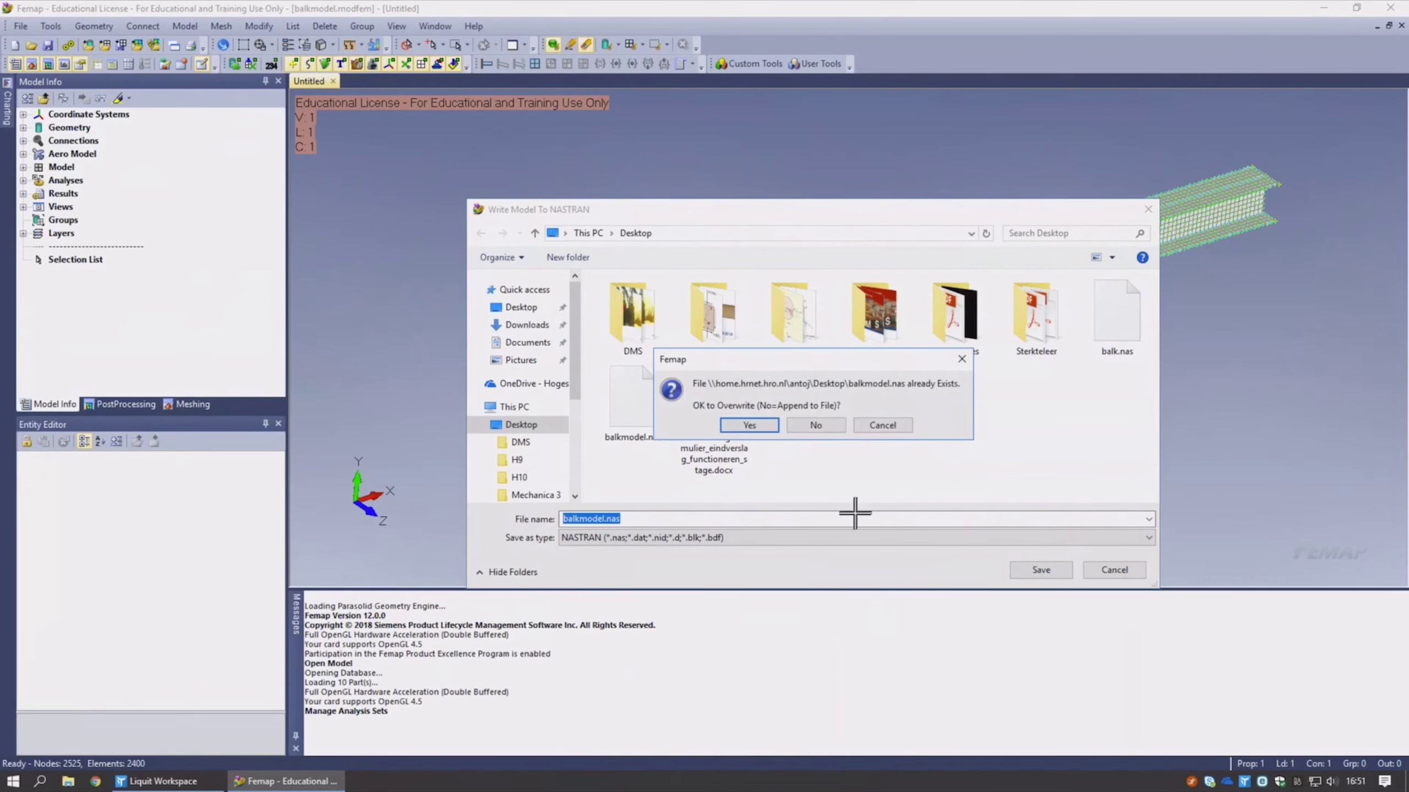
click(740, 420)
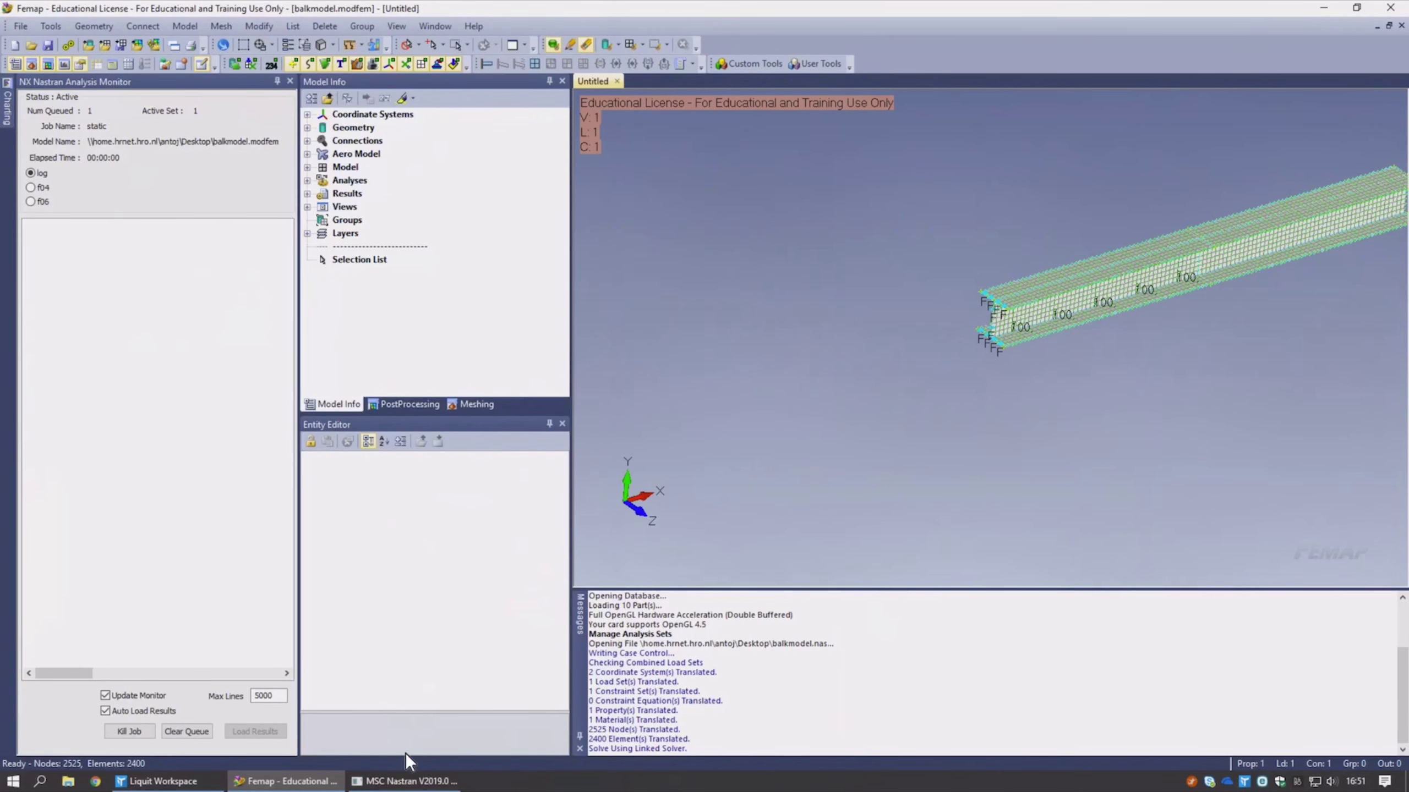
- Dismiss the solver message, load the analysis results manually and collapse the analysis monitor
click(408, 780)
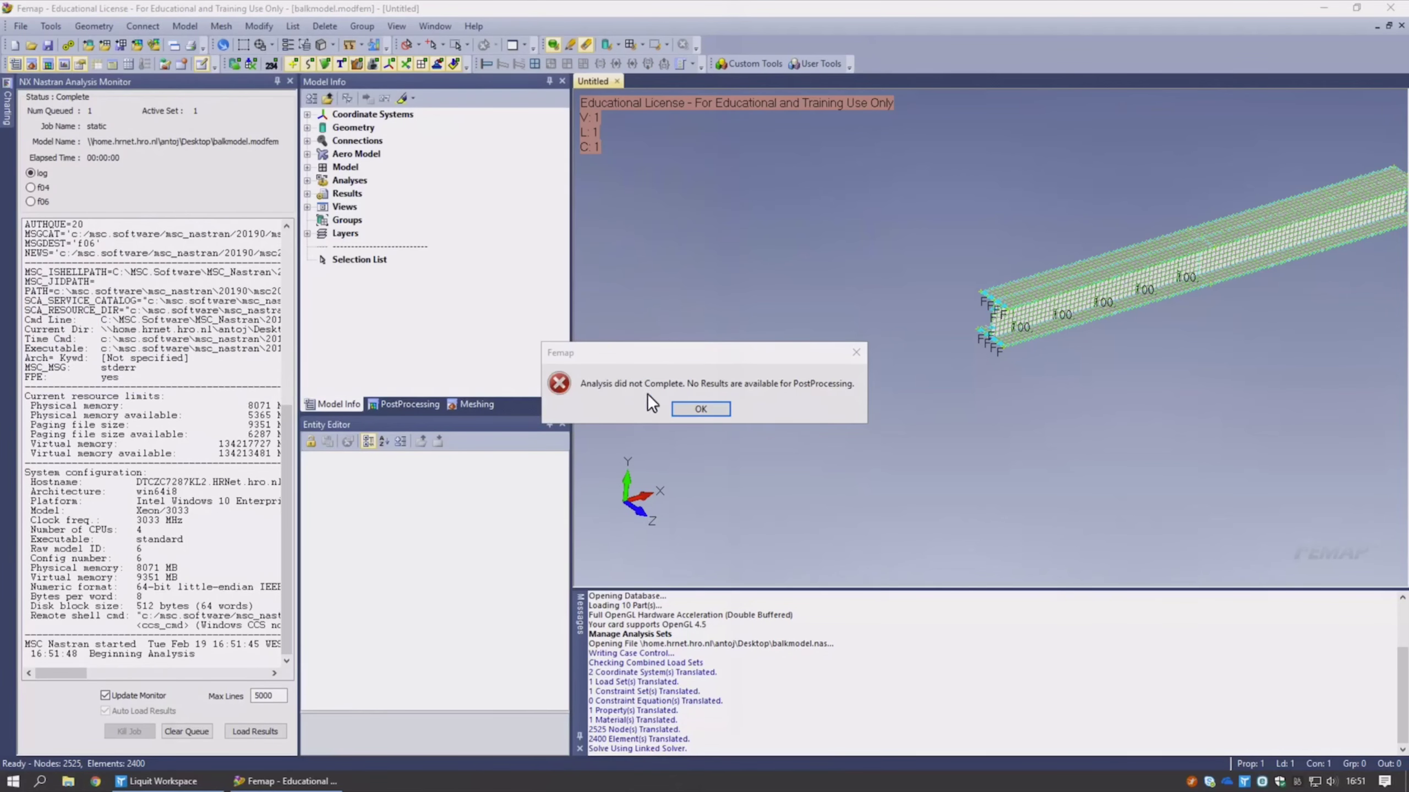
click(692, 407)
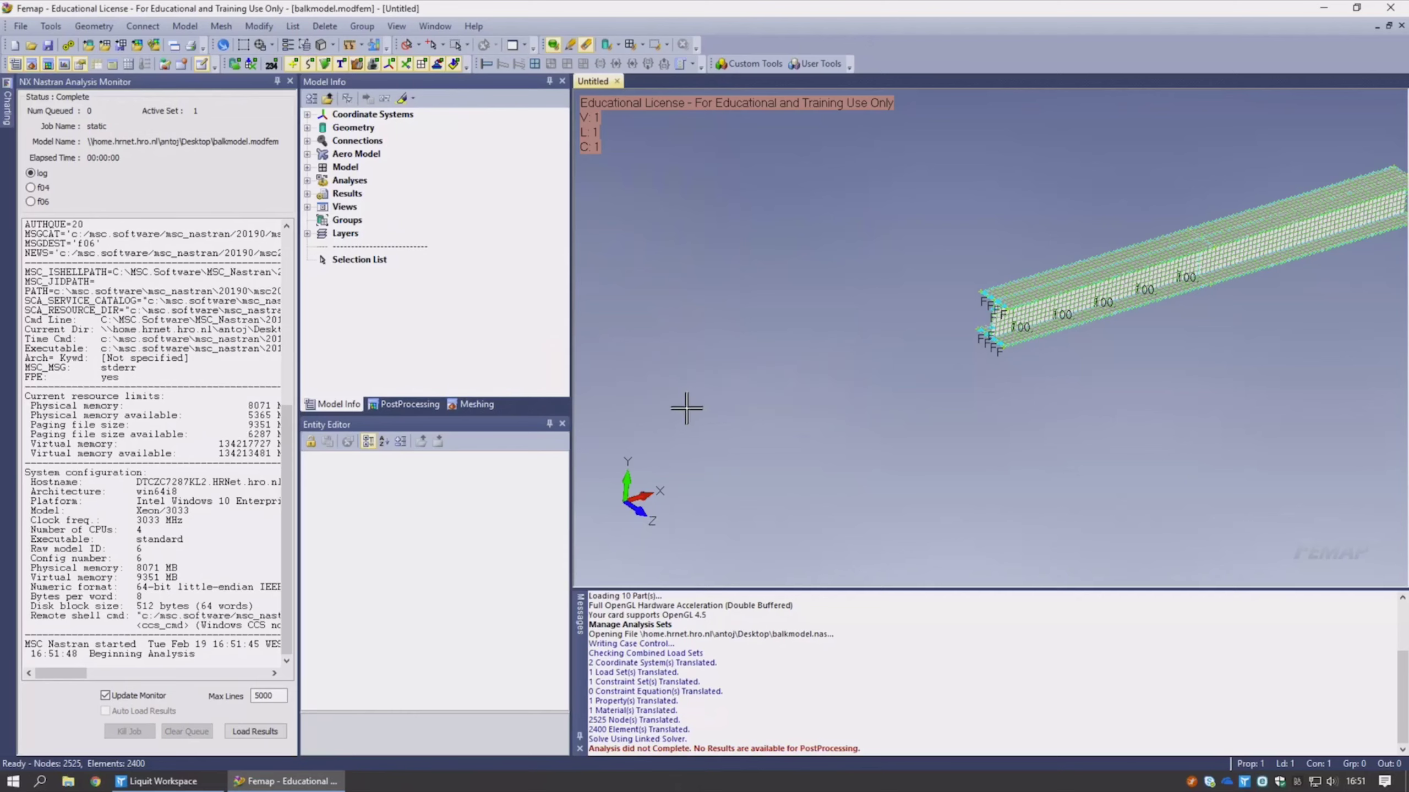
click(275, 732)
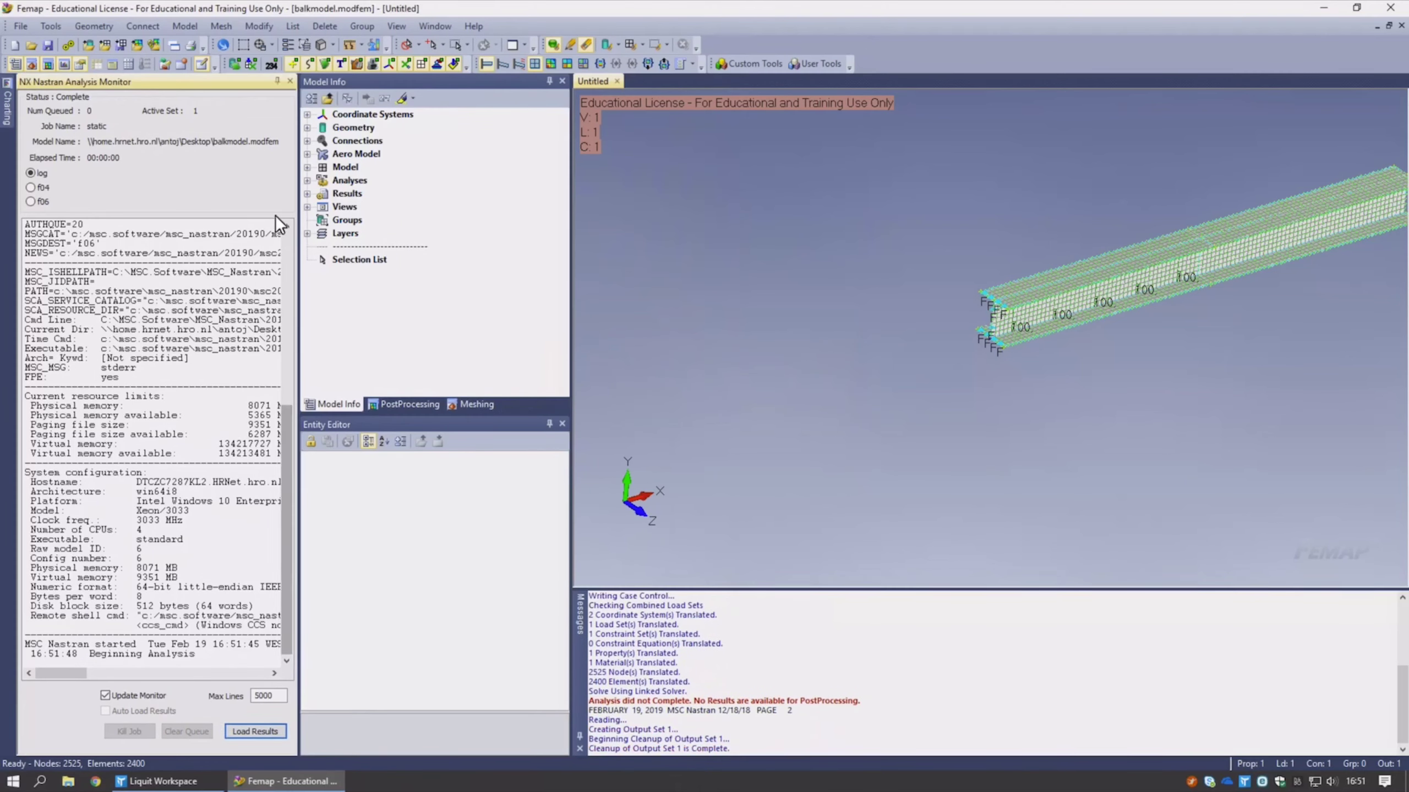
click(276, 80)
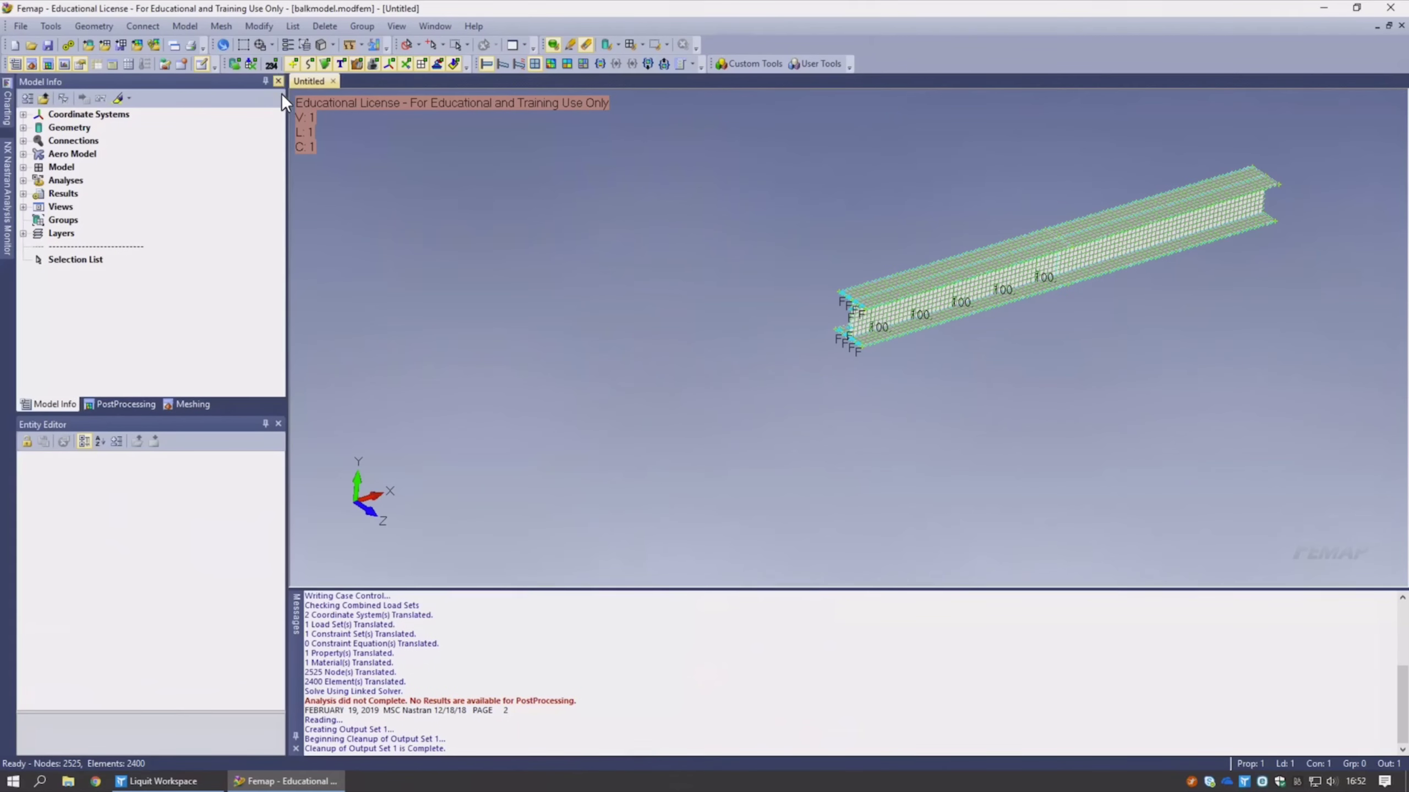
- Show the beam's deformed shape and animate its total translation
click(504, 62)
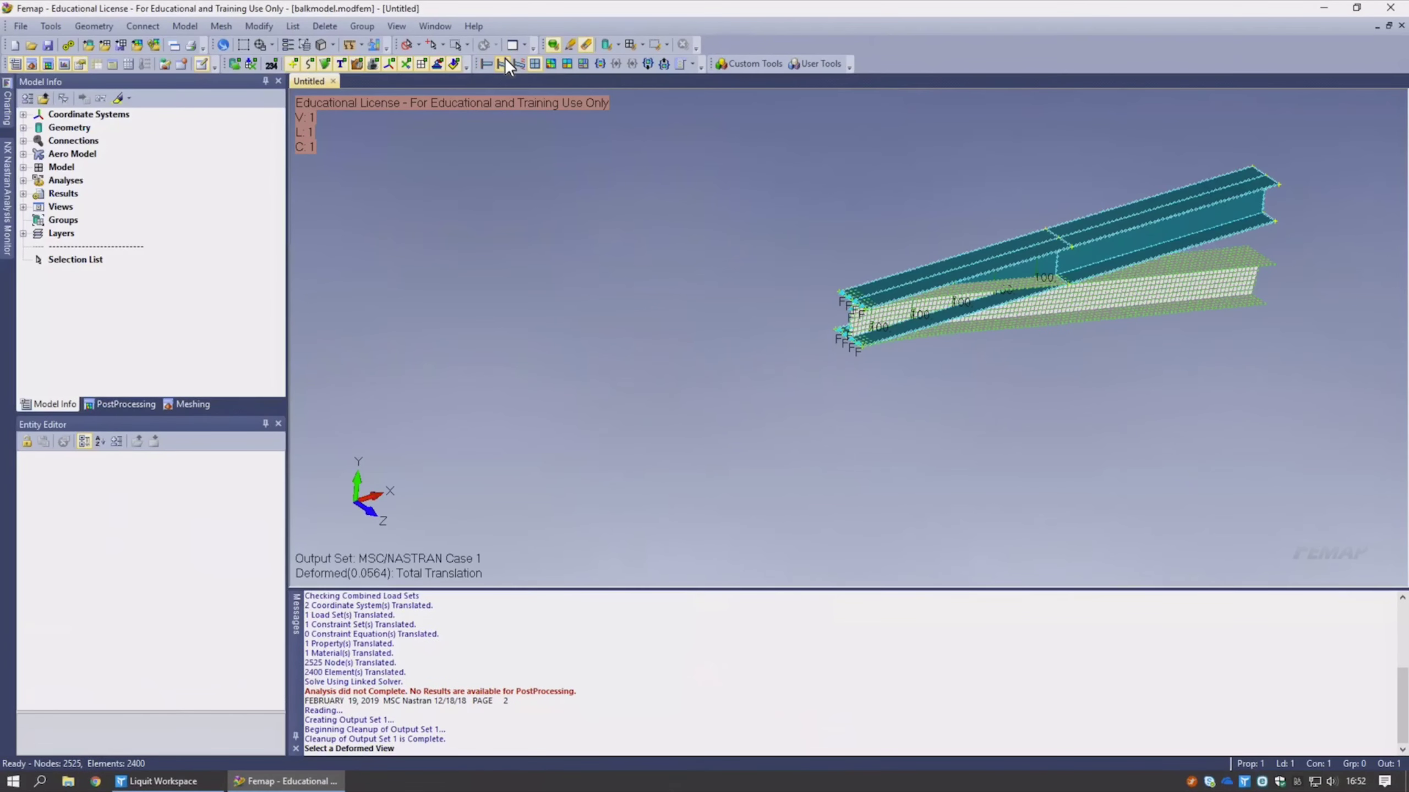
click(504, 62)
click(517, 63)
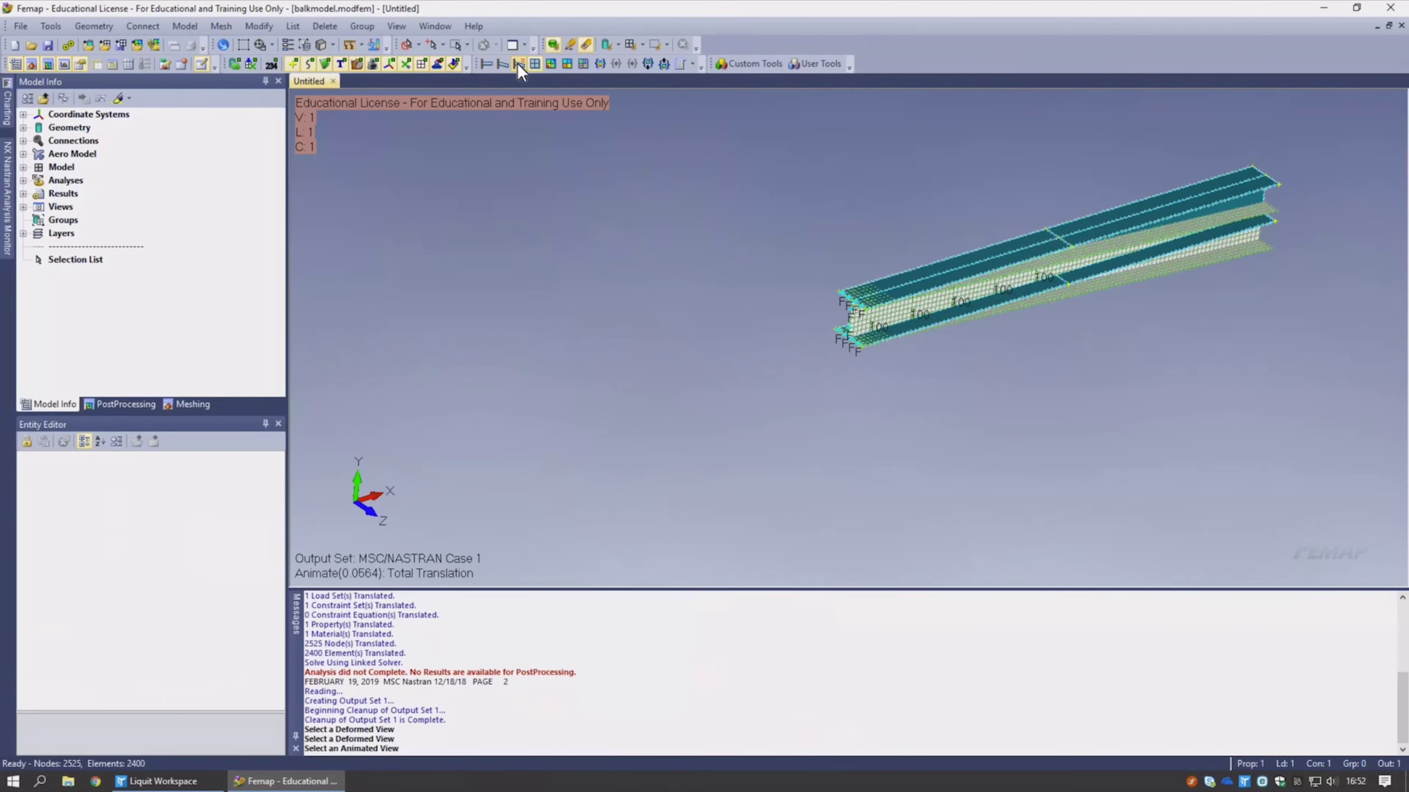
click(517, 63)
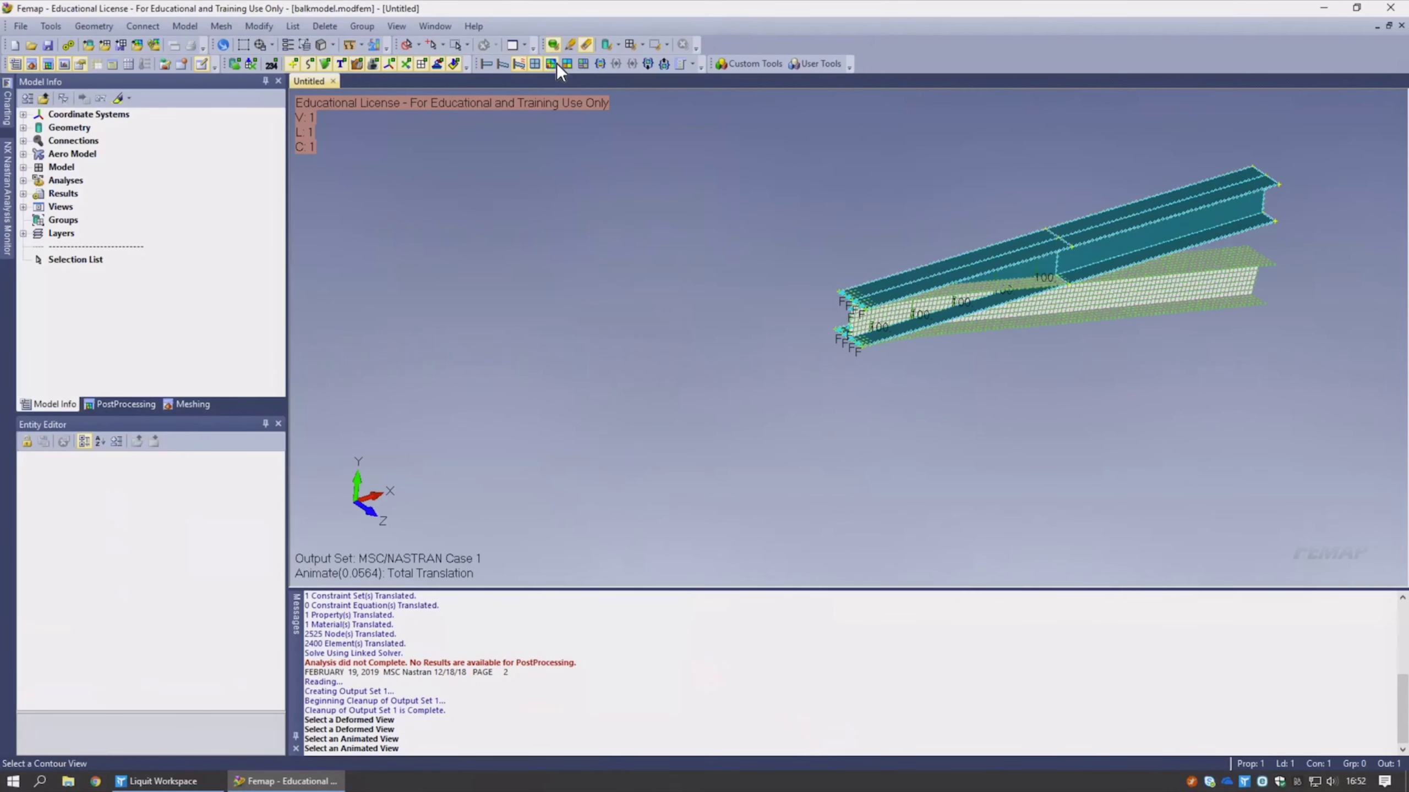
- Display the stress contour on the beam with a static deformed shape instead of the animation
click(552, 63)
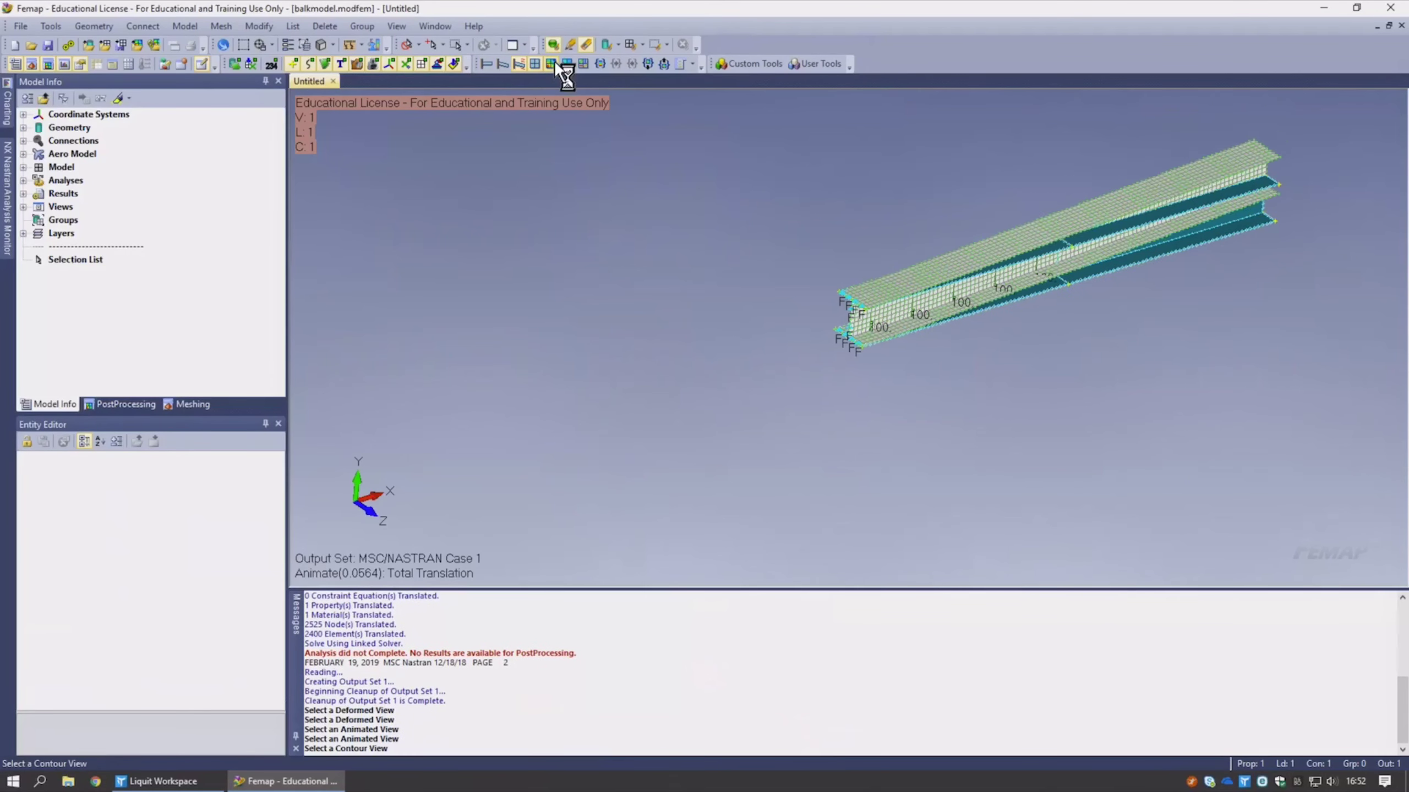
click(503, 64)
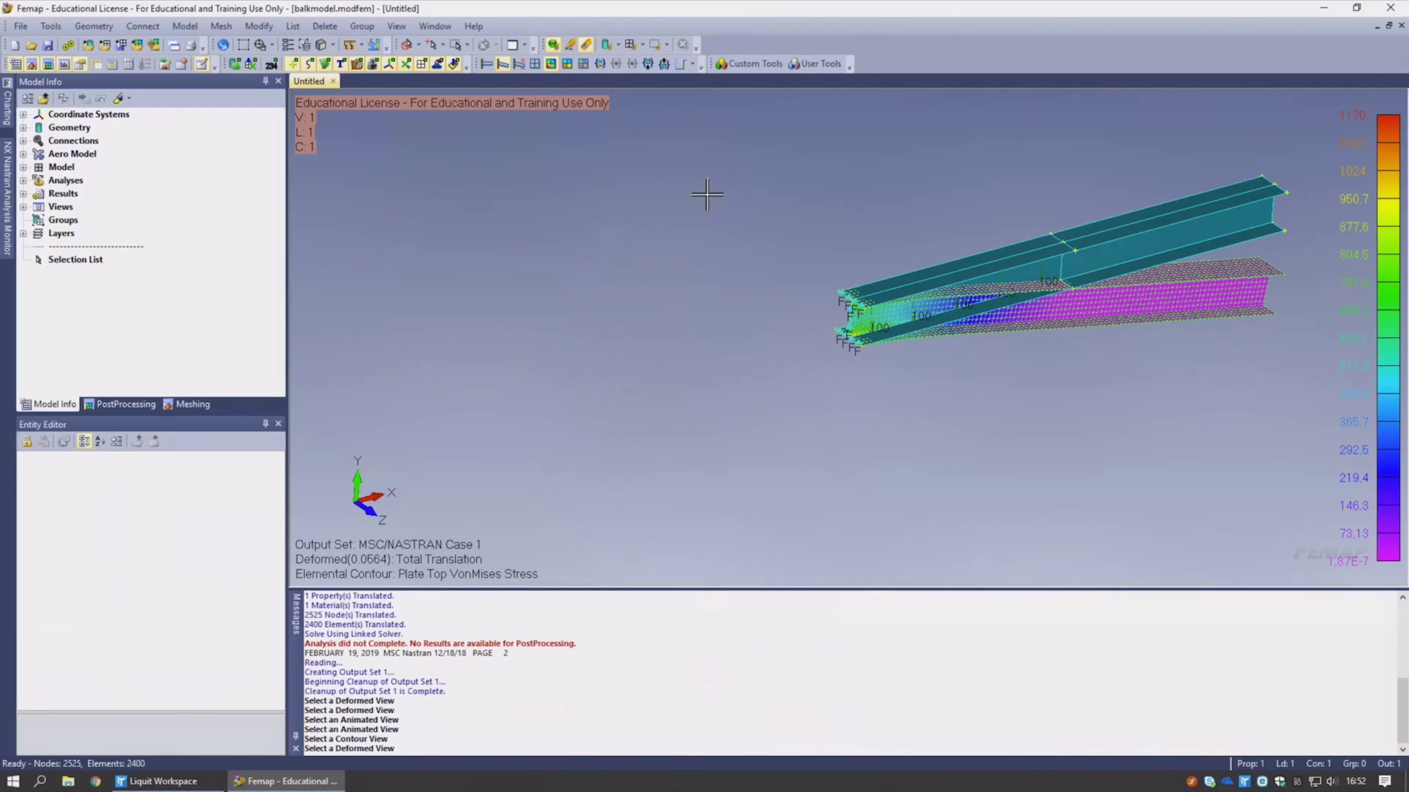
click(504, 65)
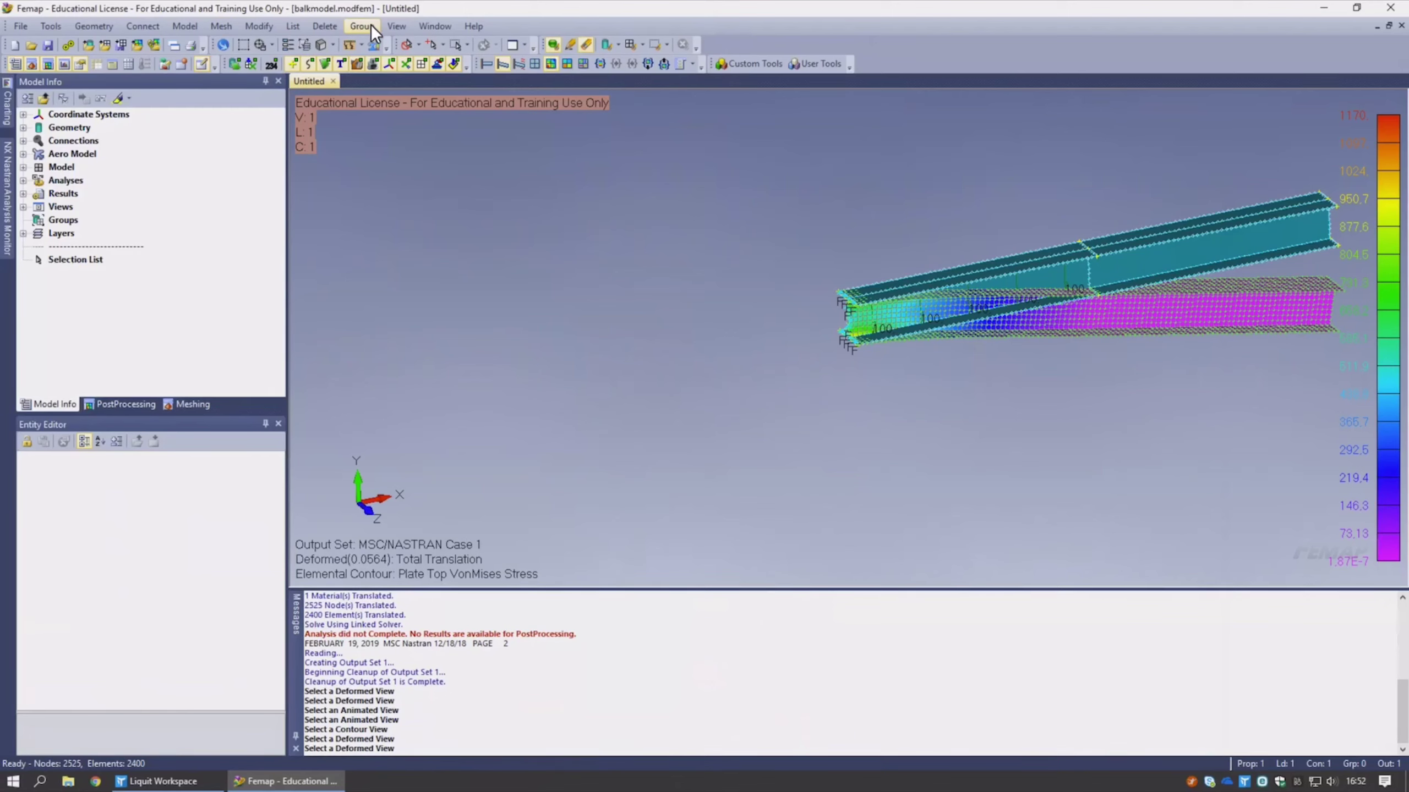
- Open the view's deformed and contour data and look through the deformation output vectors, keeping Total Translation
click(394, 25)
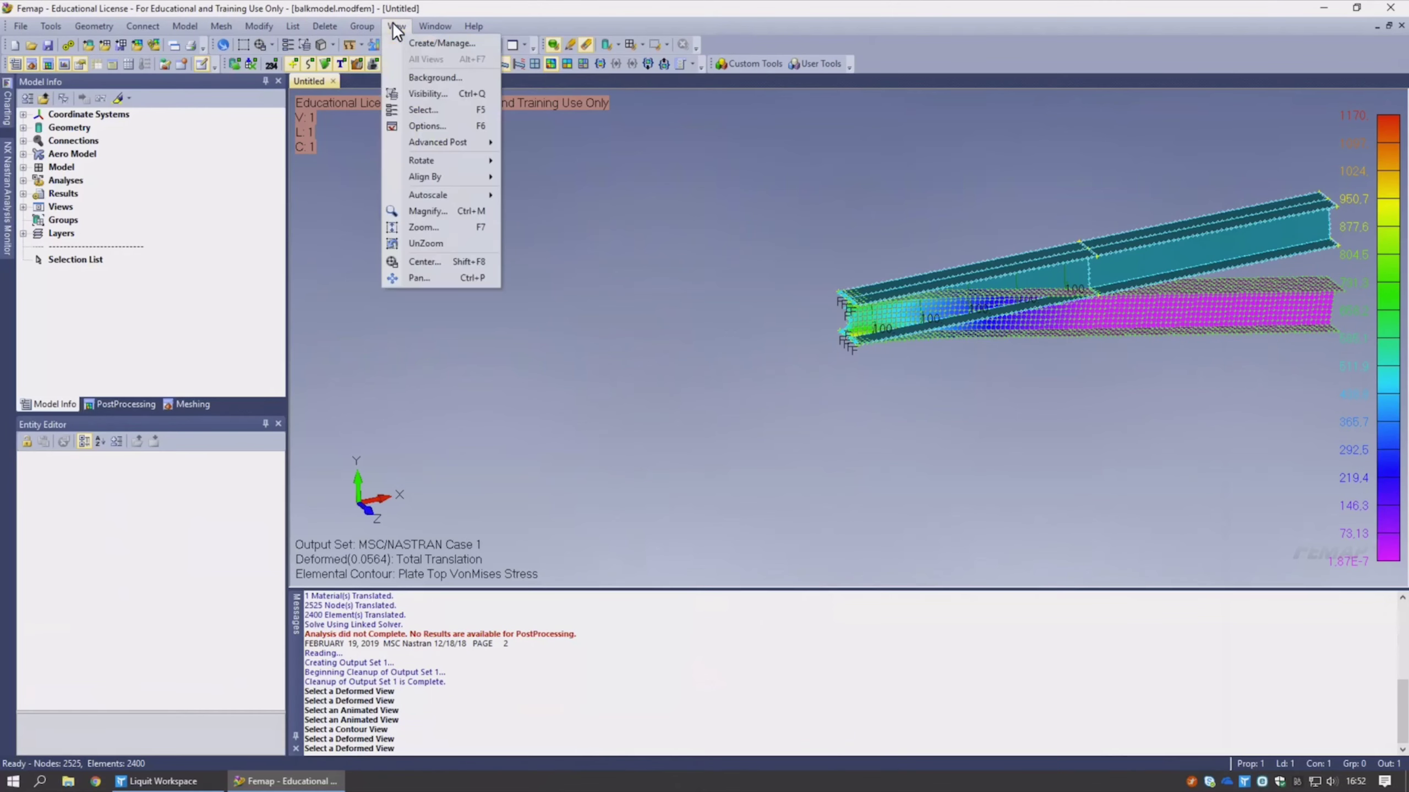
click(424, 107)
drag(689, 561, 597, 231)
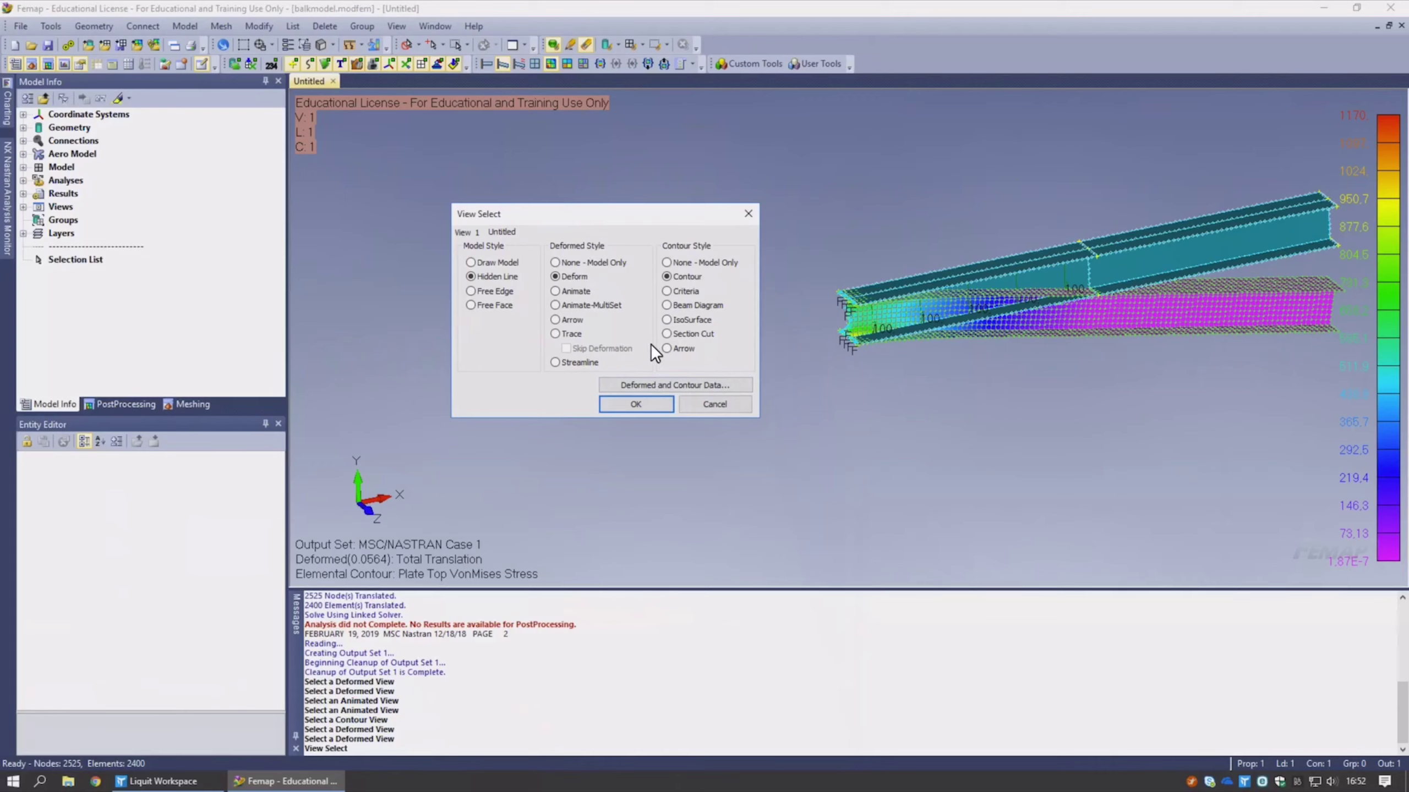
click(677, 385)
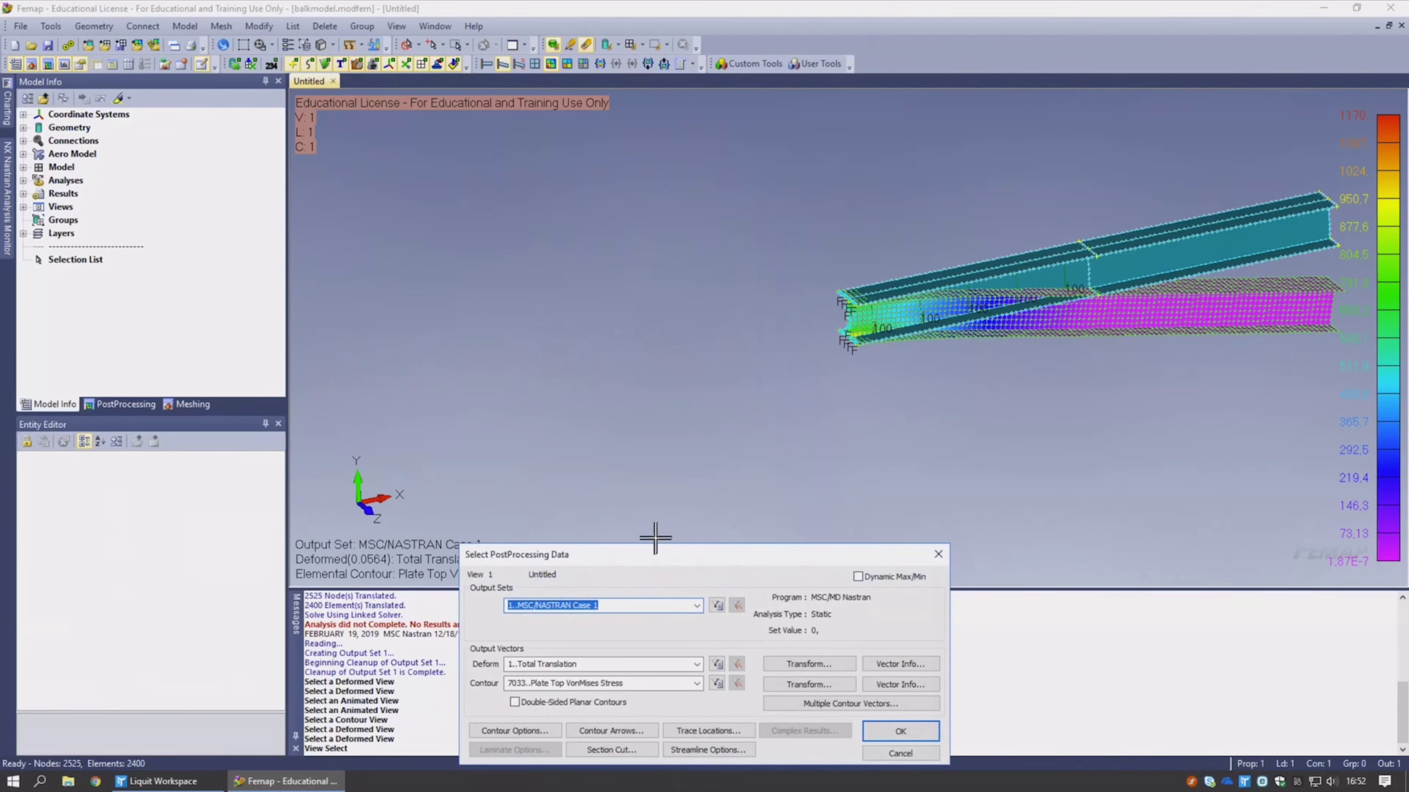
drag(659, 553, 508, 214)
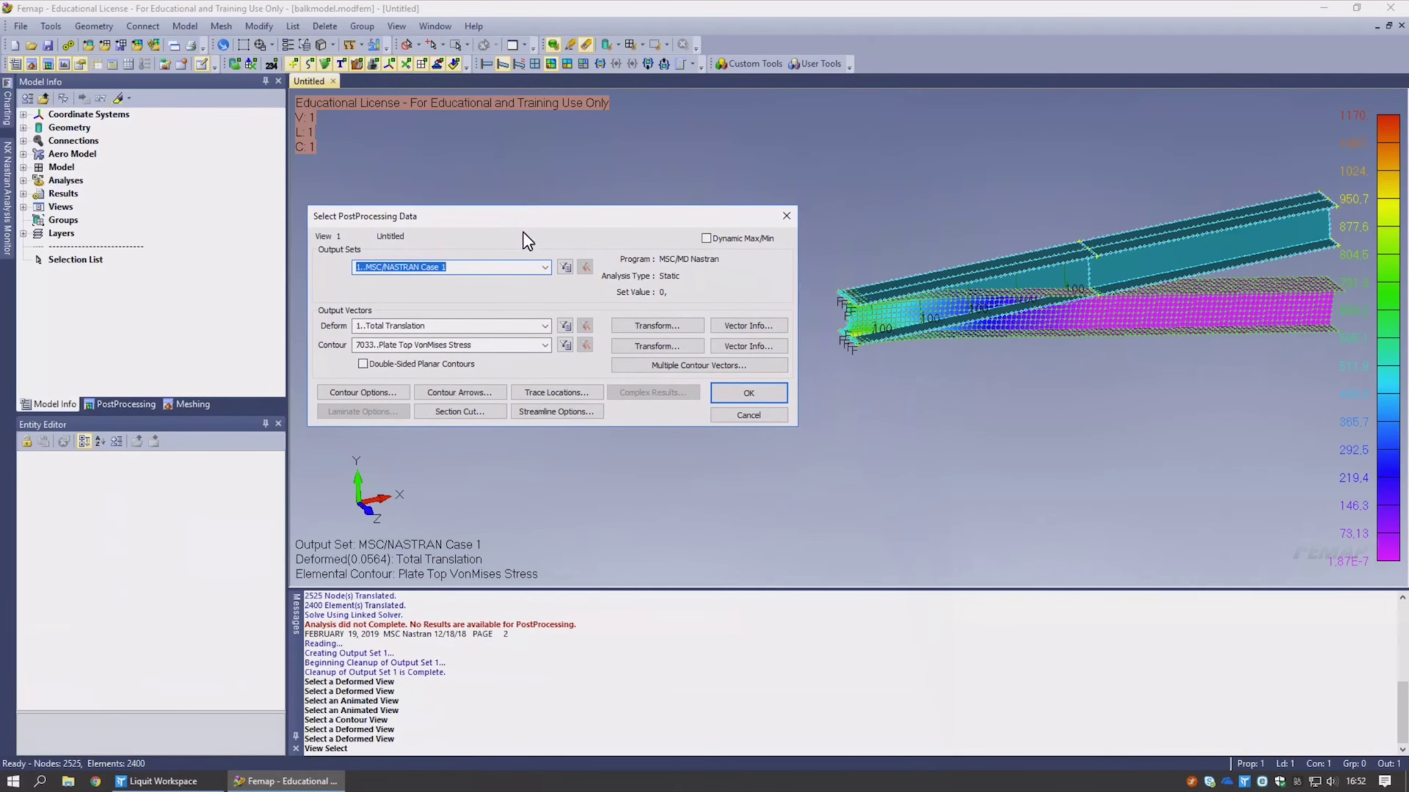
click(544, 327)
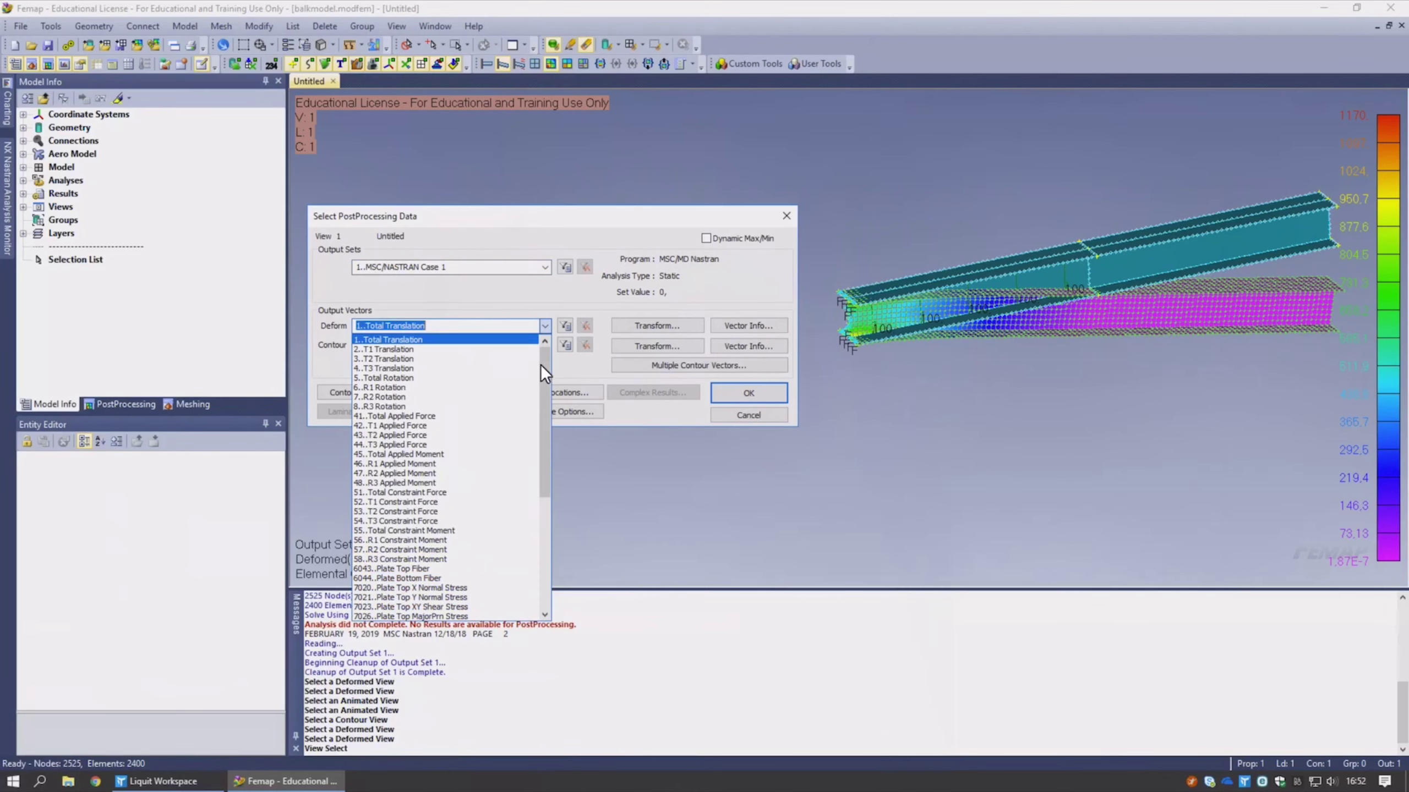
drag(548, 371, 544, 395)
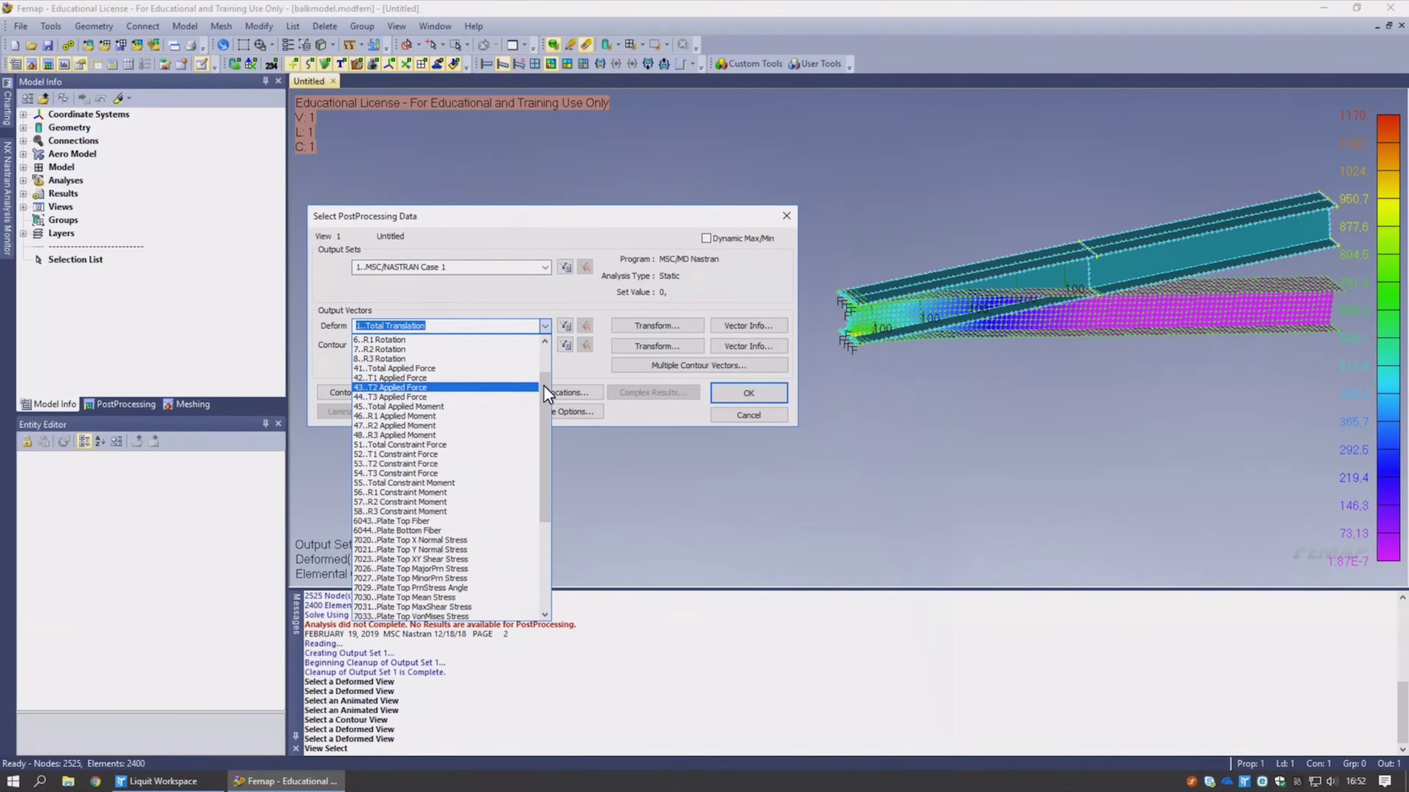
drag(546, 381, 540, 333)
click(544, 325)
- Set the contour output vector to Plate Top MaxShear Stress and apply it to the view
click(545, 345)
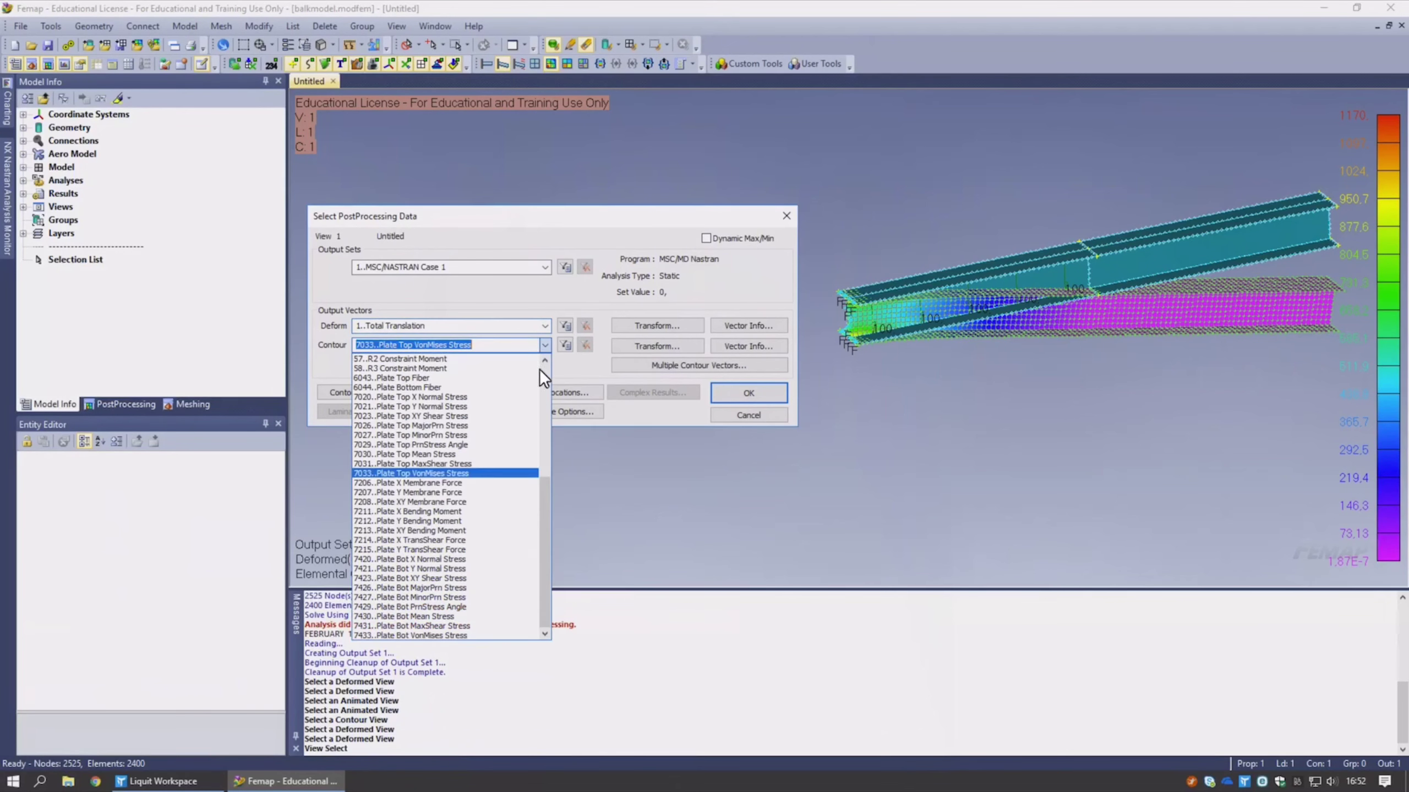
drag(541, 502, 542, 471)
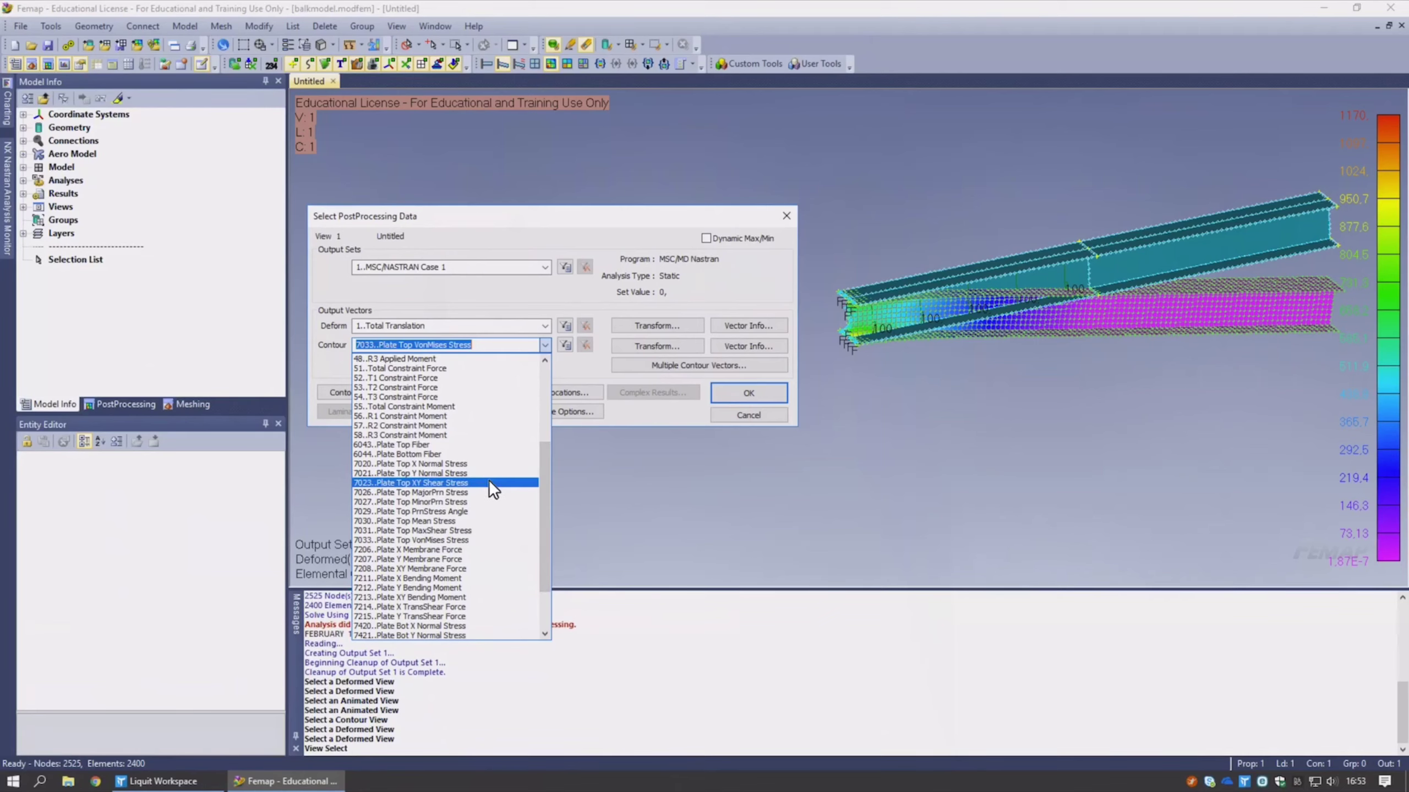
click(478, 532)
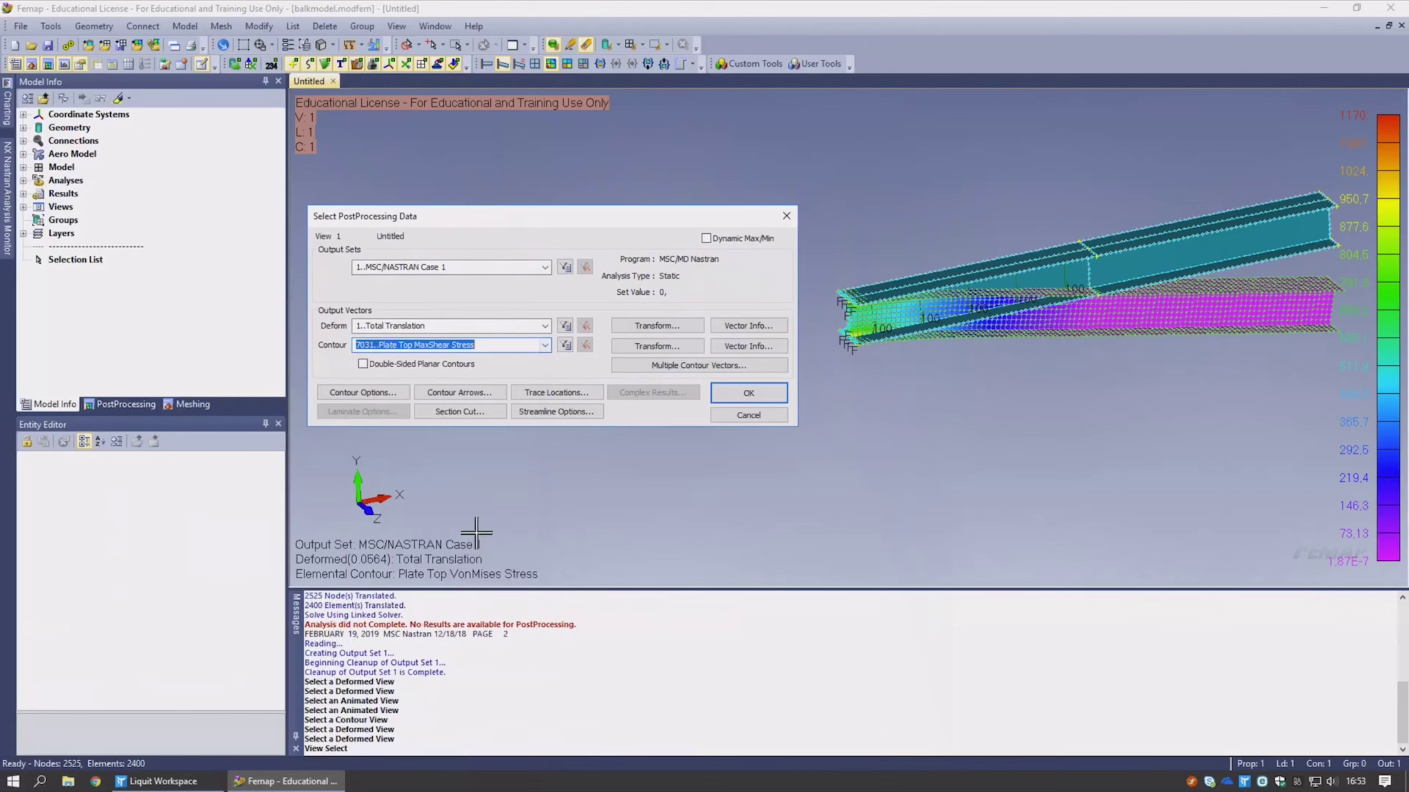
click(741, 392)
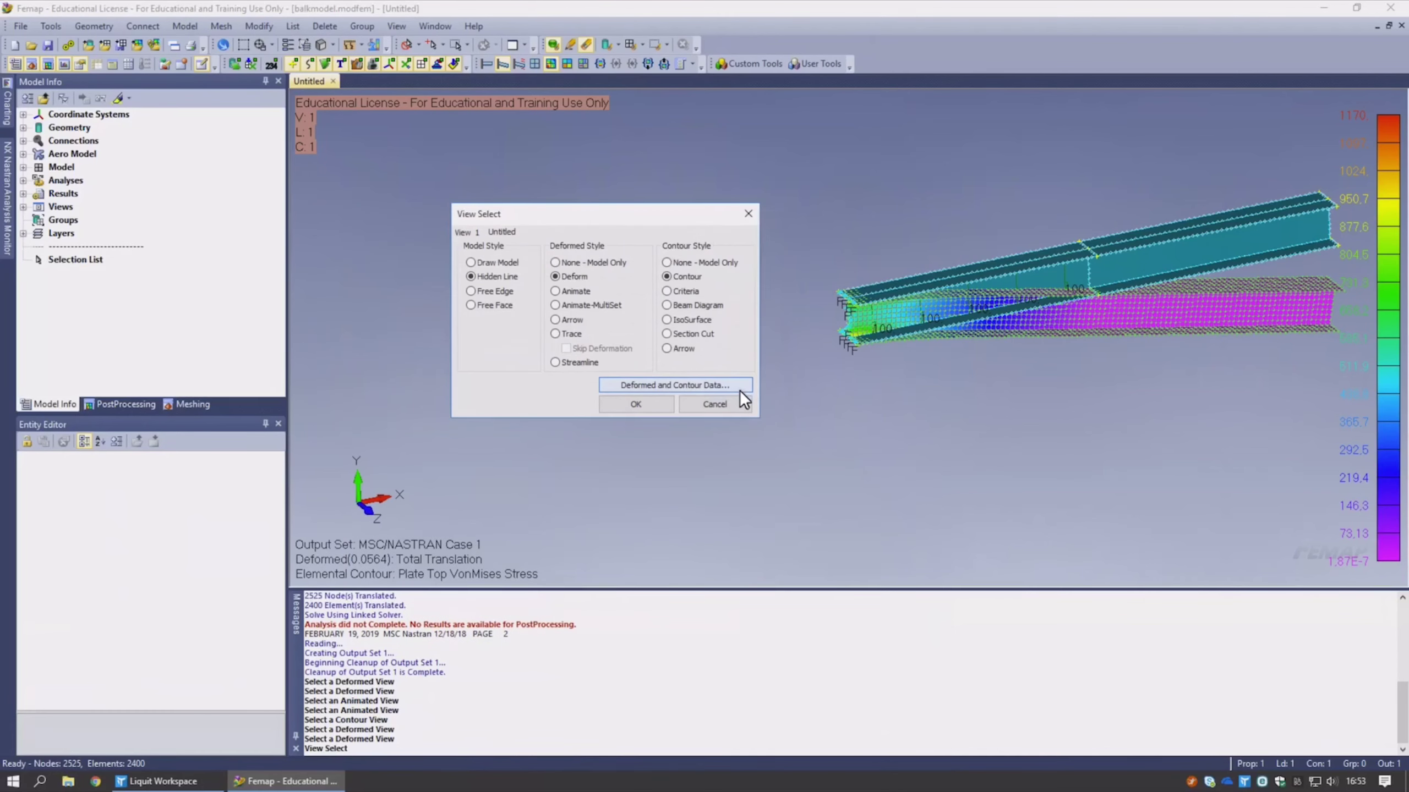
click(637, 404)
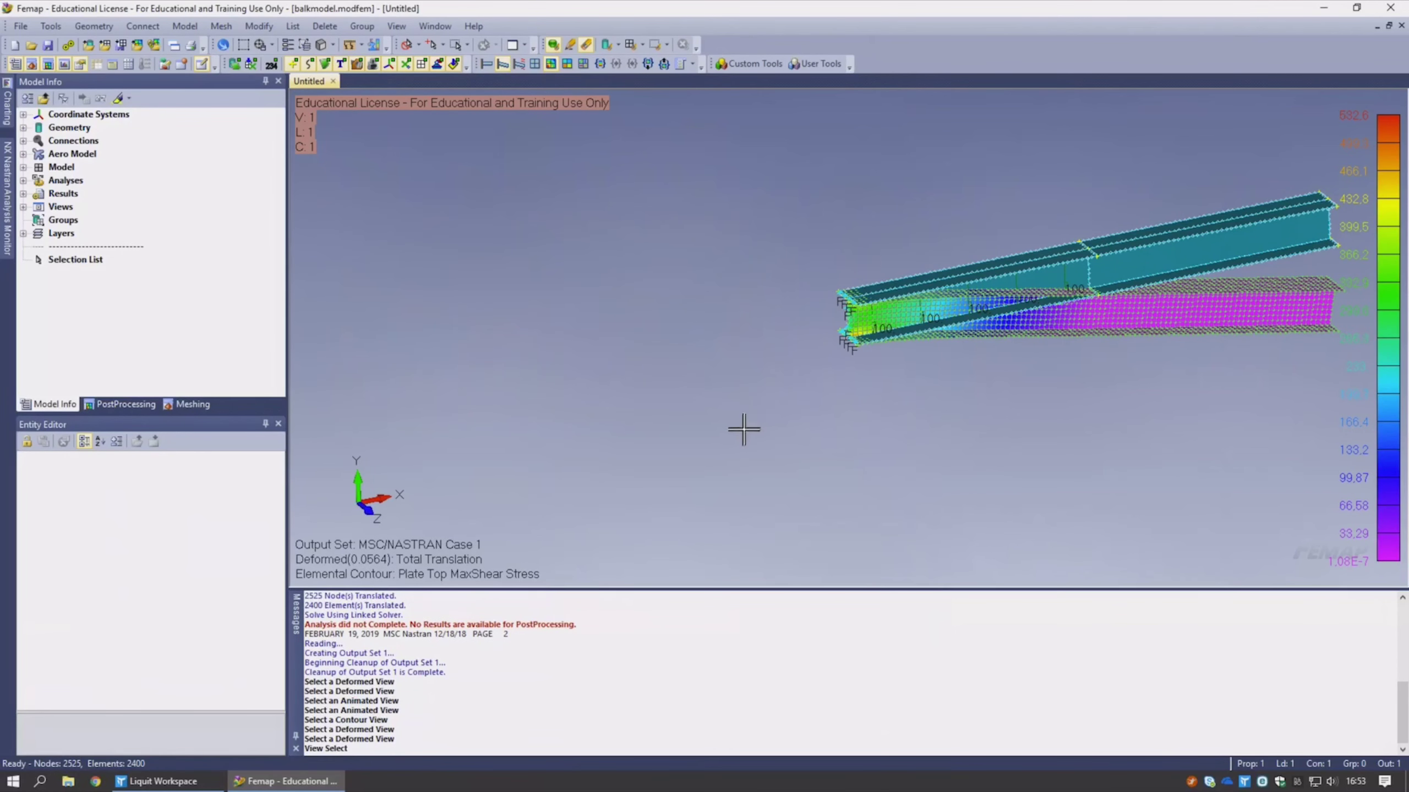
- Start a force balance listing to the message window with contribution details and the applied, reaction, multipoint reaction and peripheral element contributions
click(396, 26)
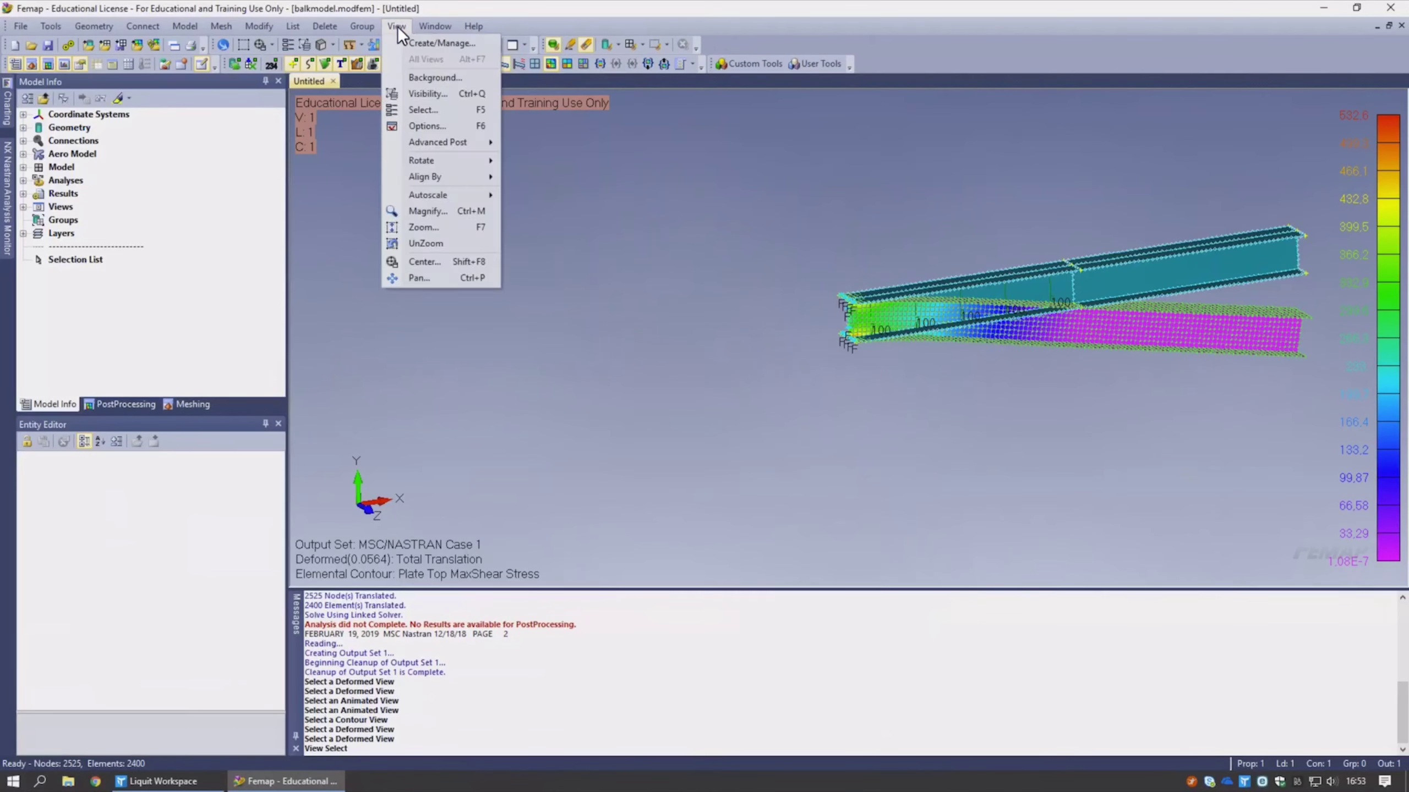
mouse_move(288, 34)
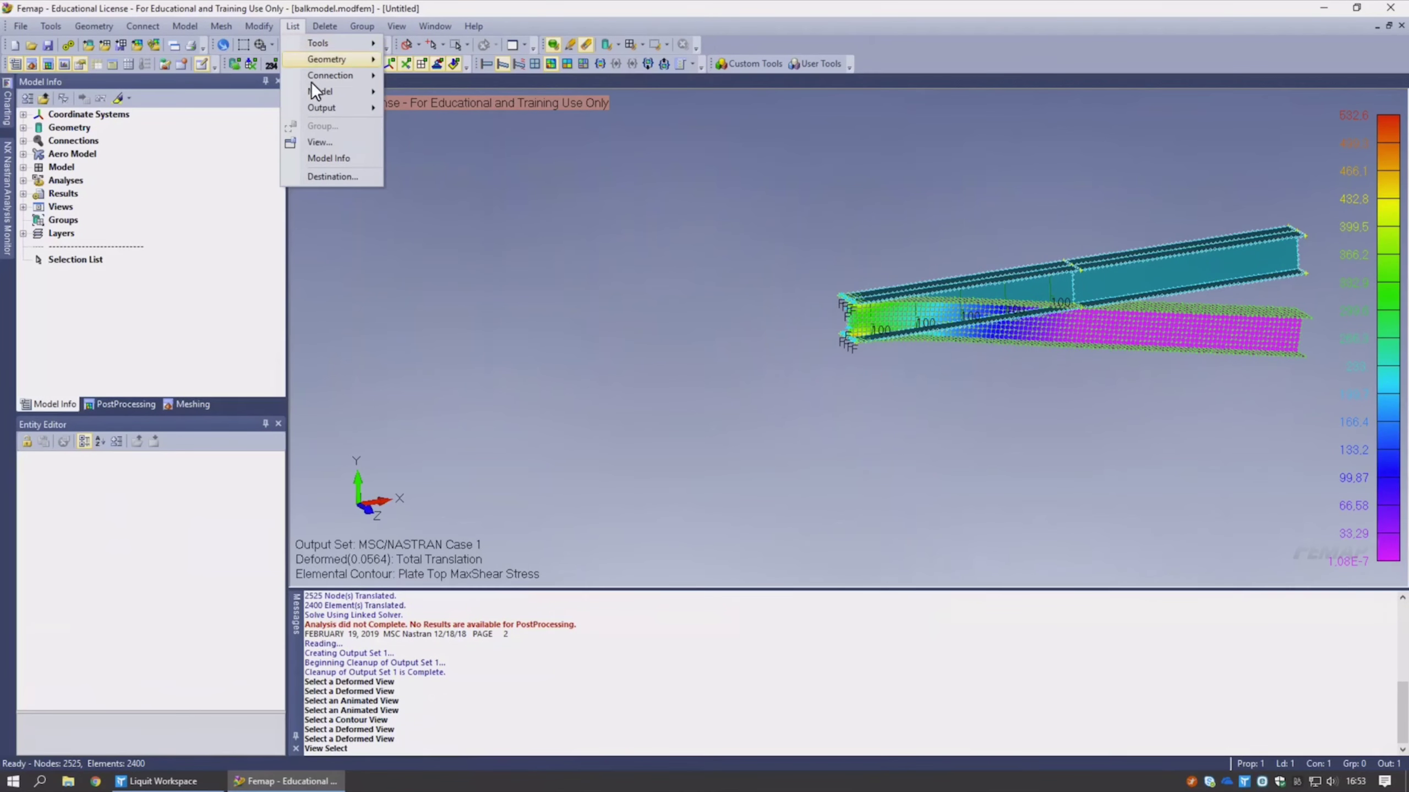
mouse_move(315, 108)
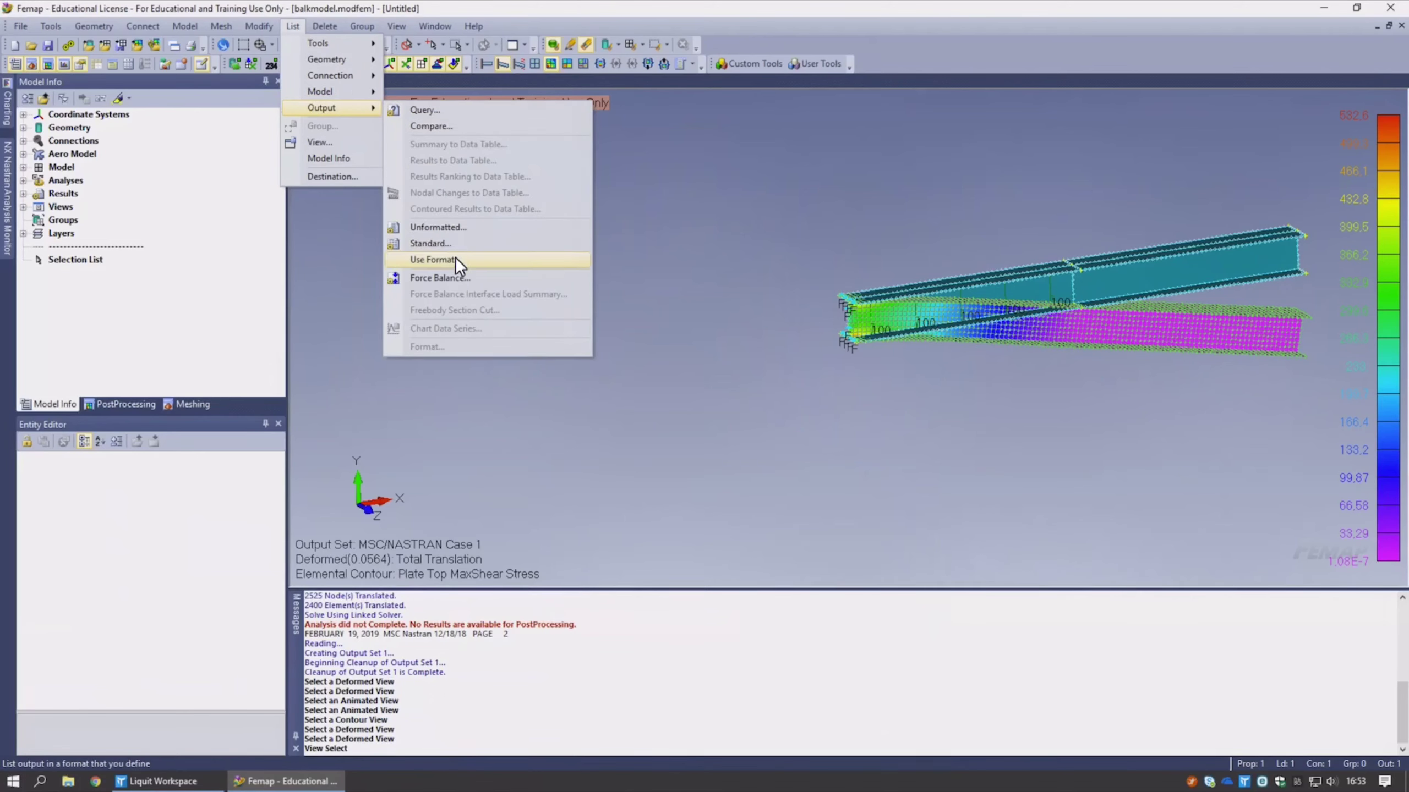
click(459, 275)
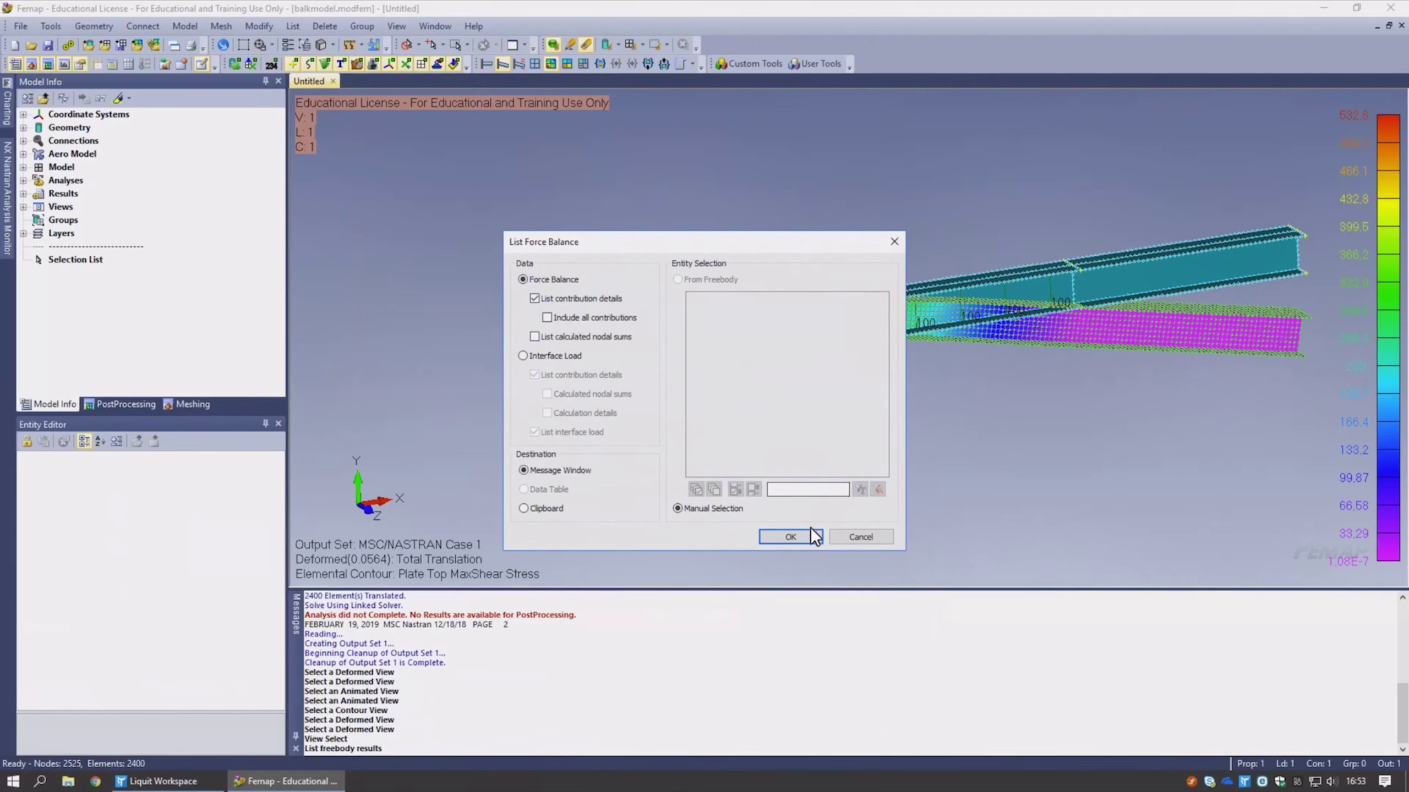
click(790, 537)
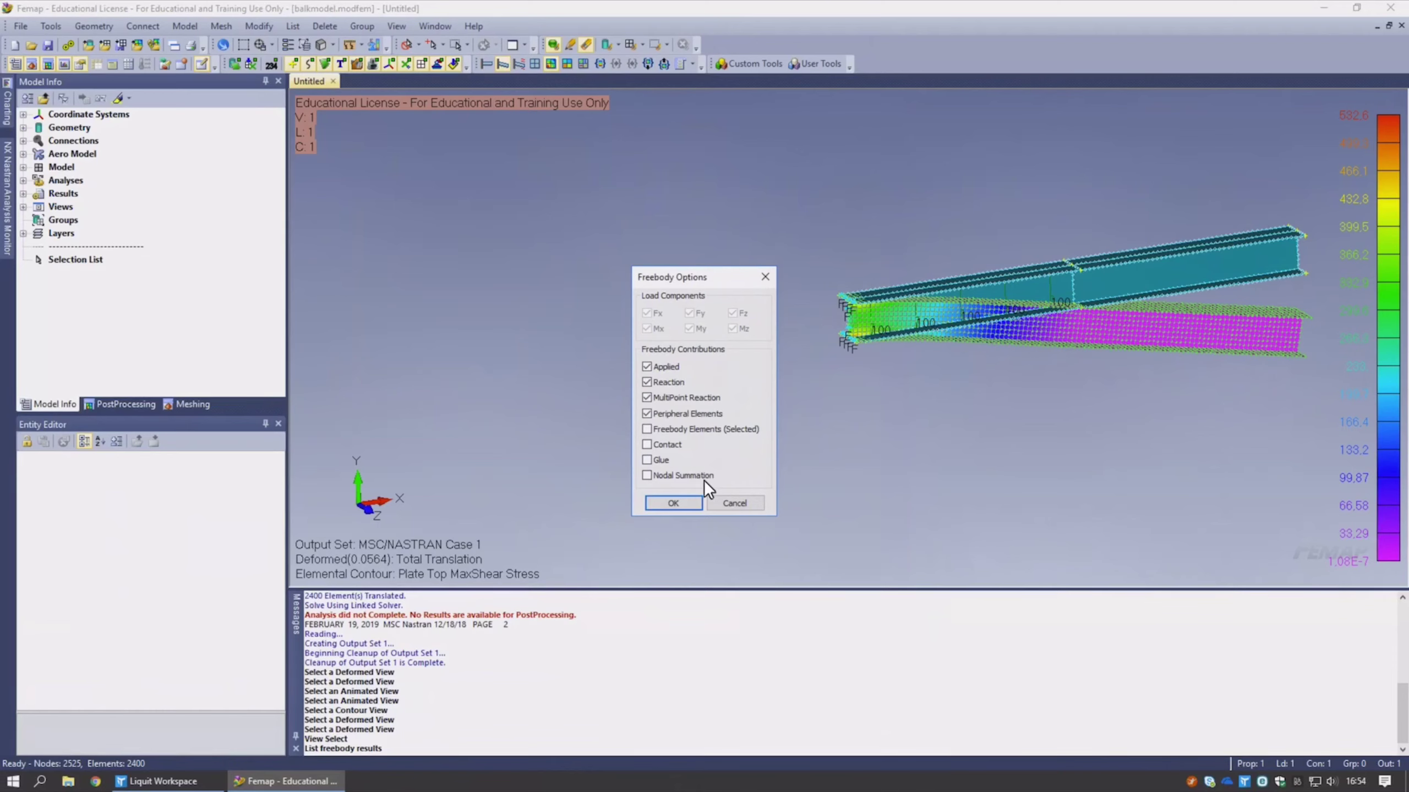
click(674, 503)
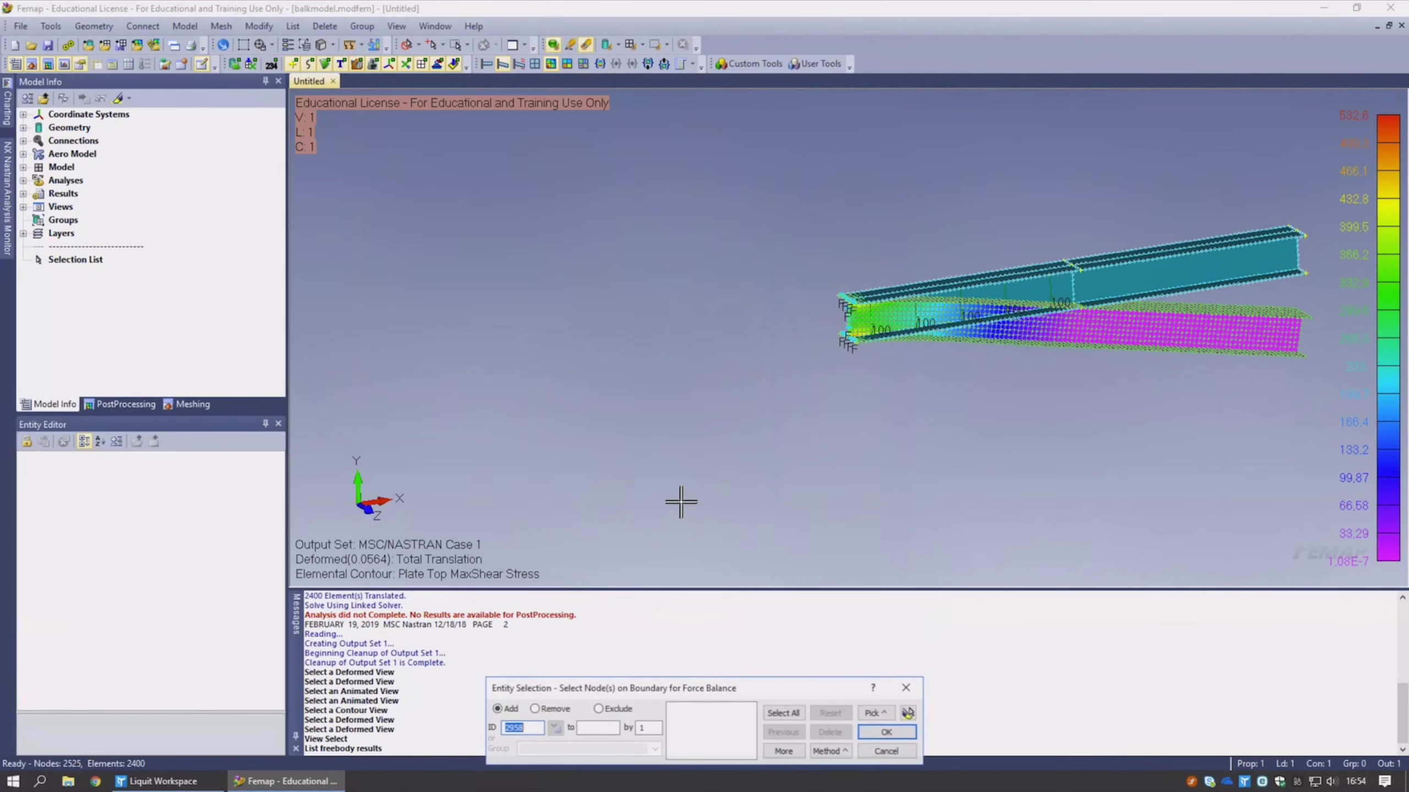
- List the force balance for all nodes and element 2400 in the Global Rectangular coordinate system, and review the applied loads and constraint forces
click(780, 714)
click(883, 726)
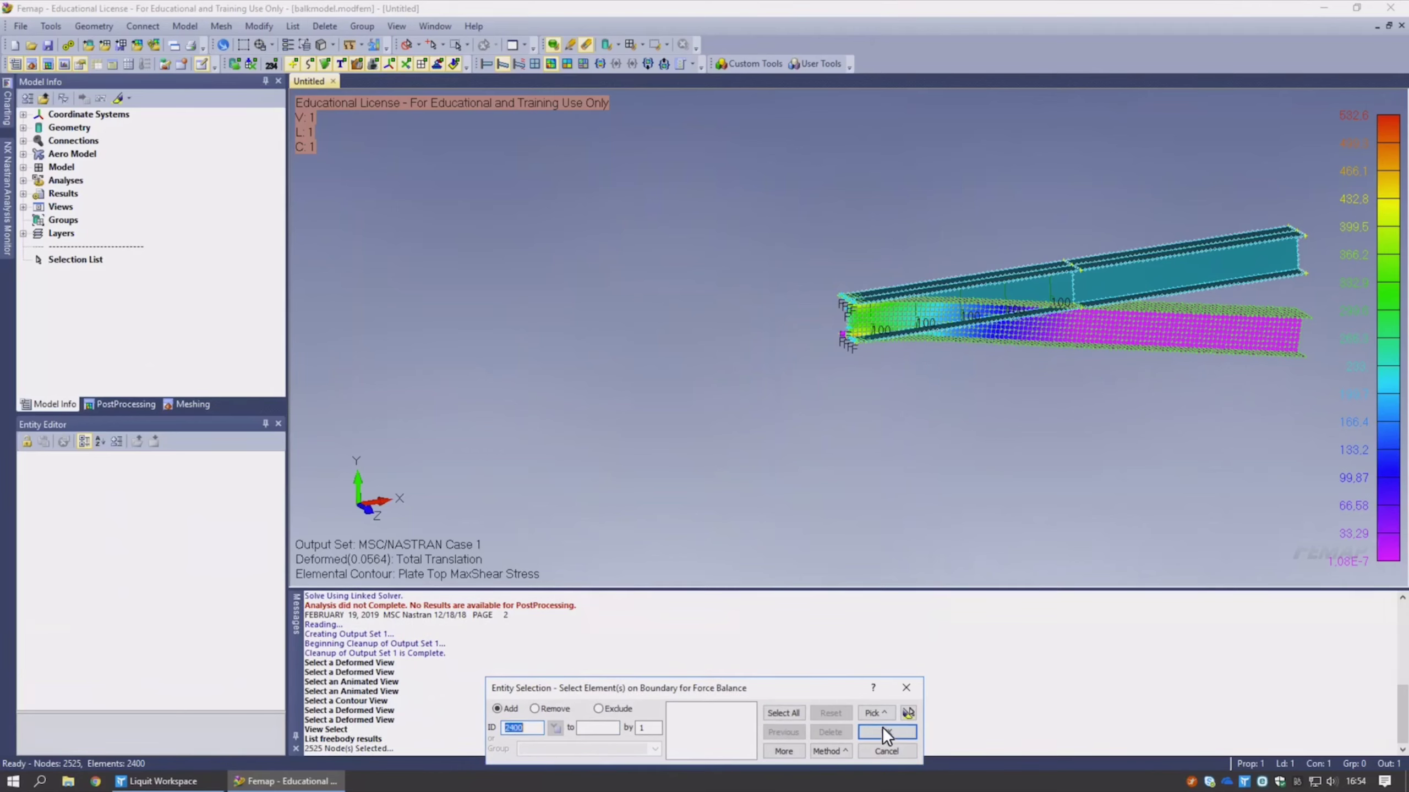
click(888, 735)
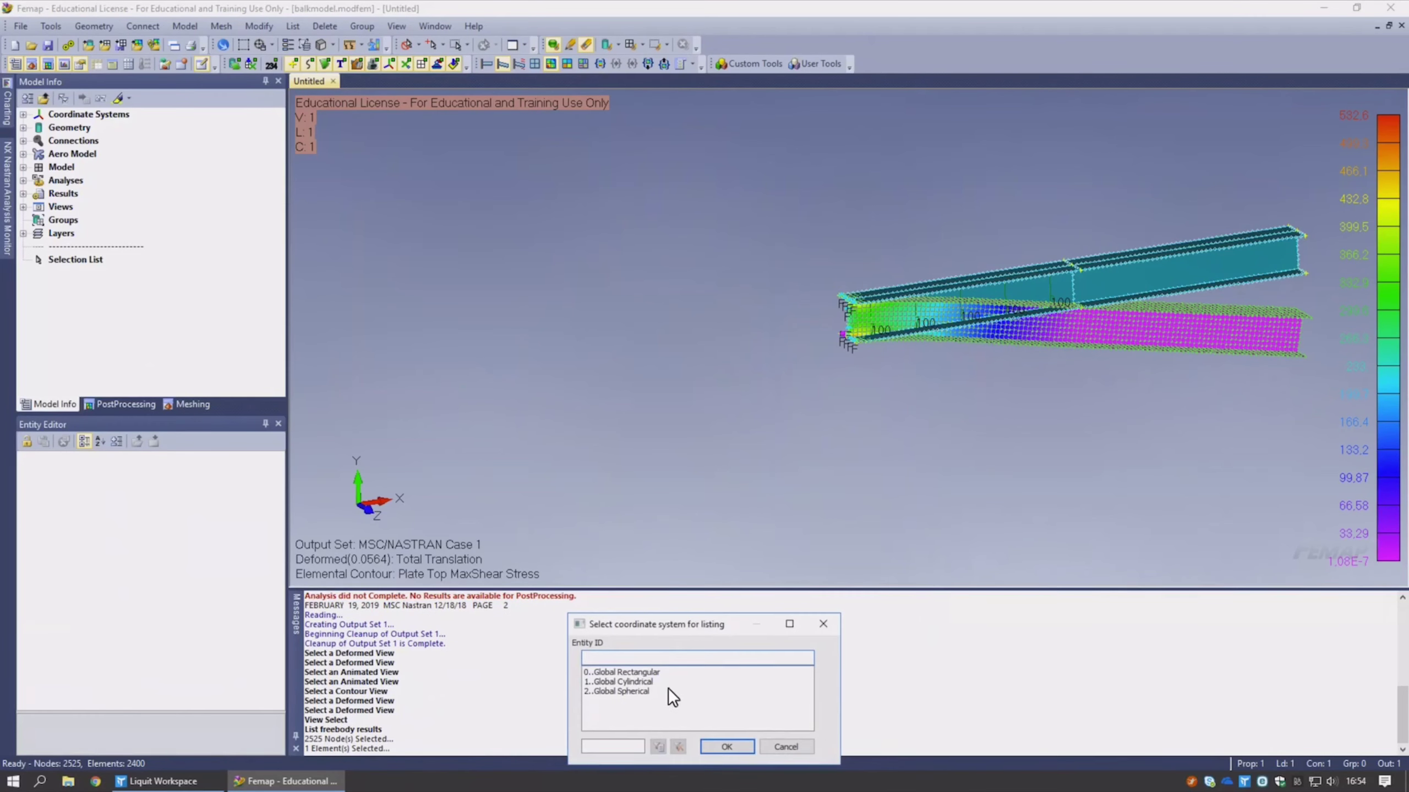
click(646, 671)
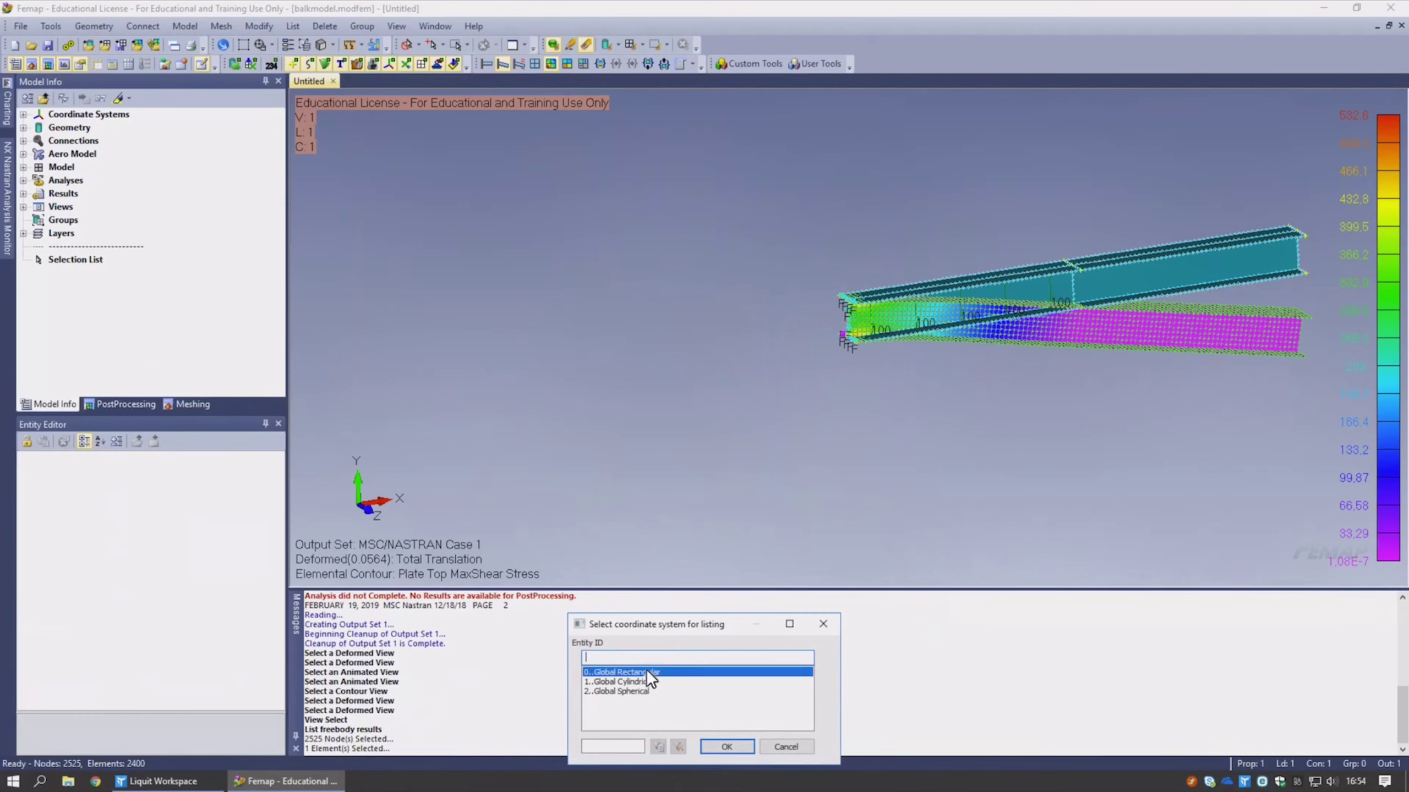
click(726, 746)
scroll(711, 678, up, 2)
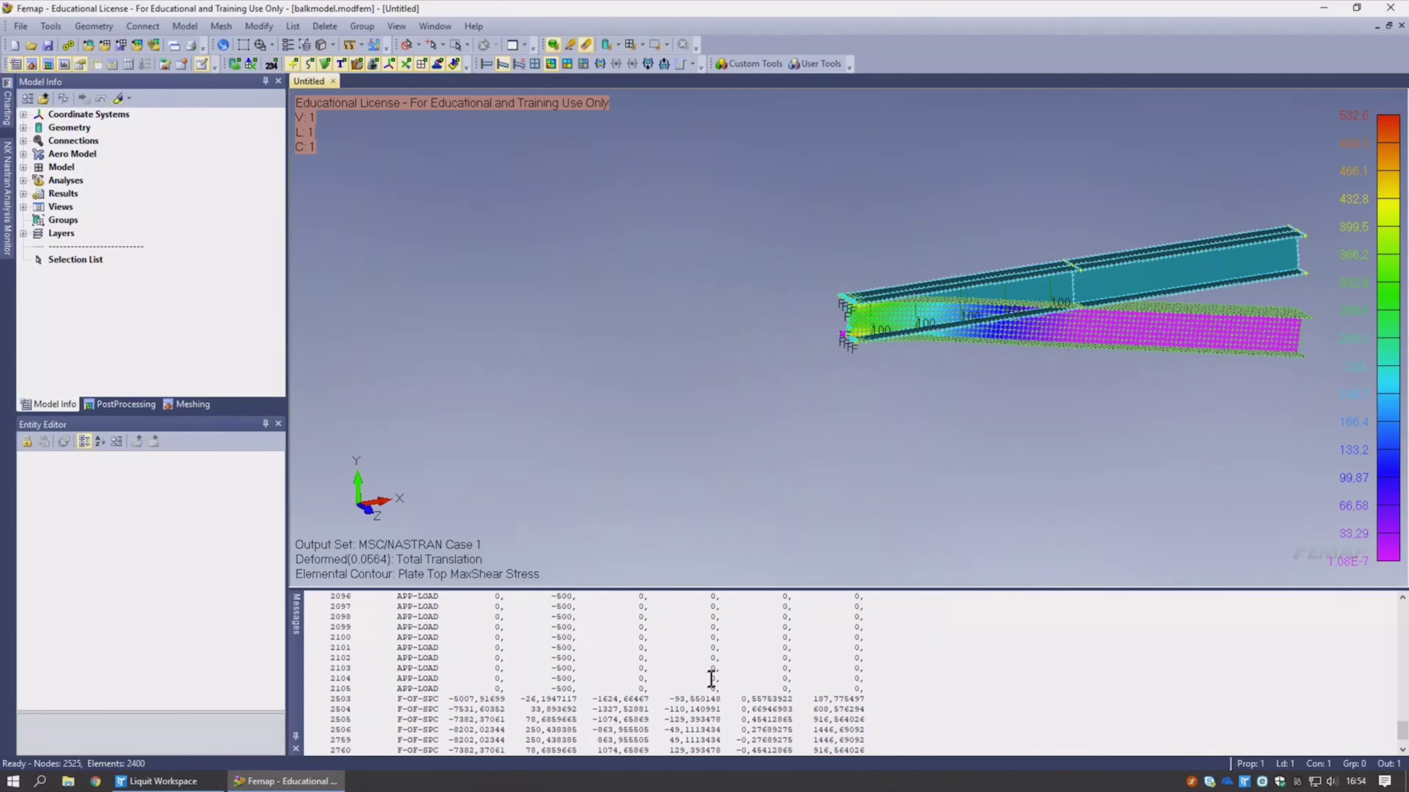
scroll(711, 678, up, 4)
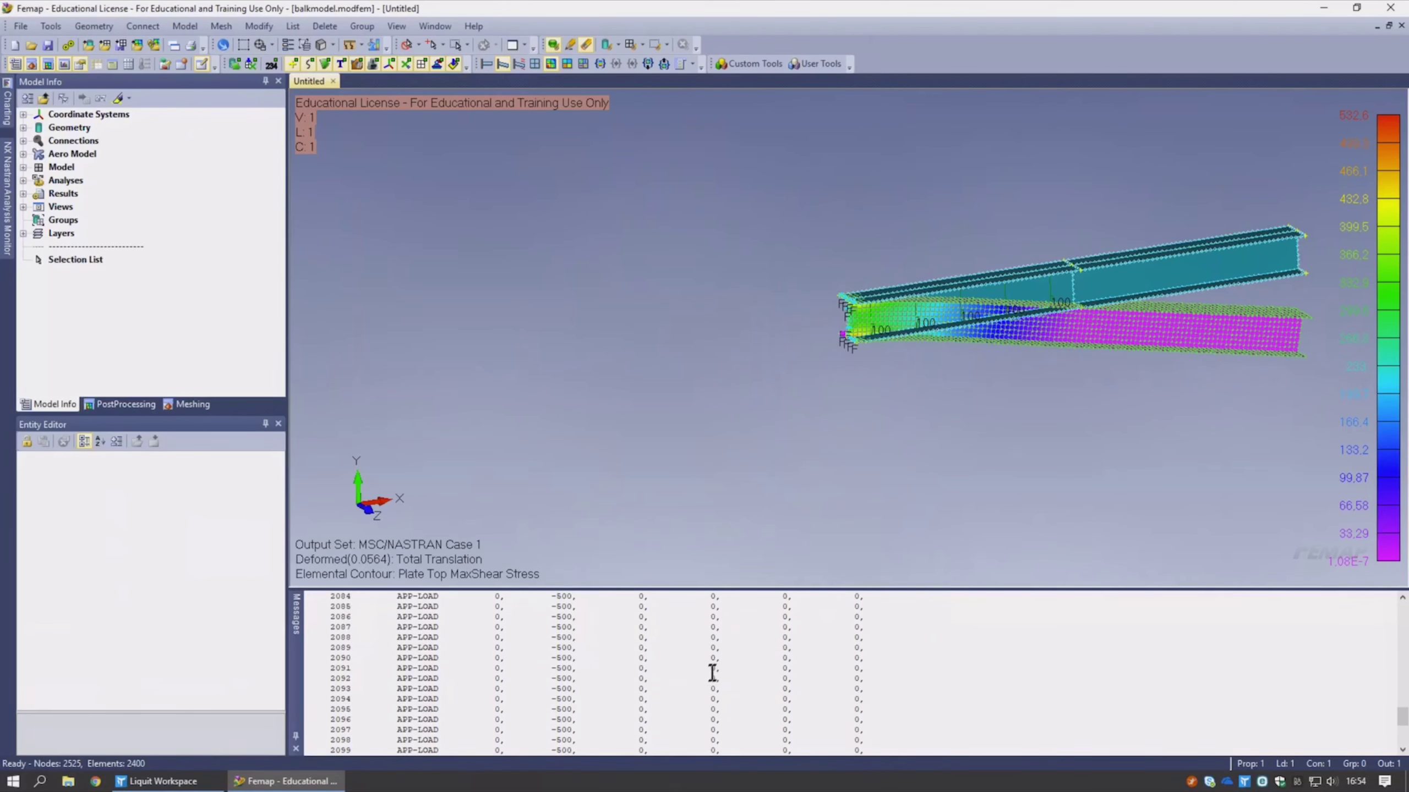
scroll(712, 676, down, 1)
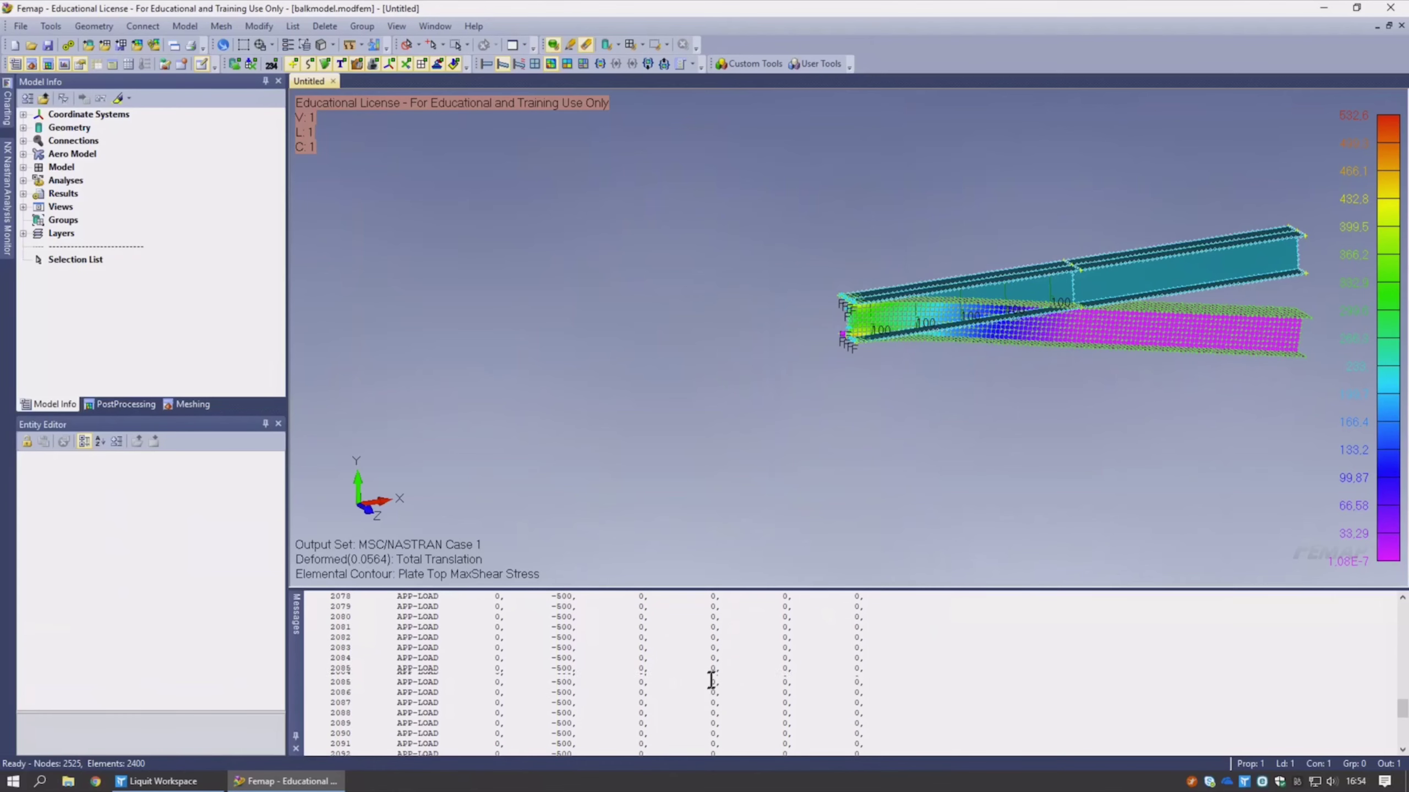
scroll(712, 678, down, 6)
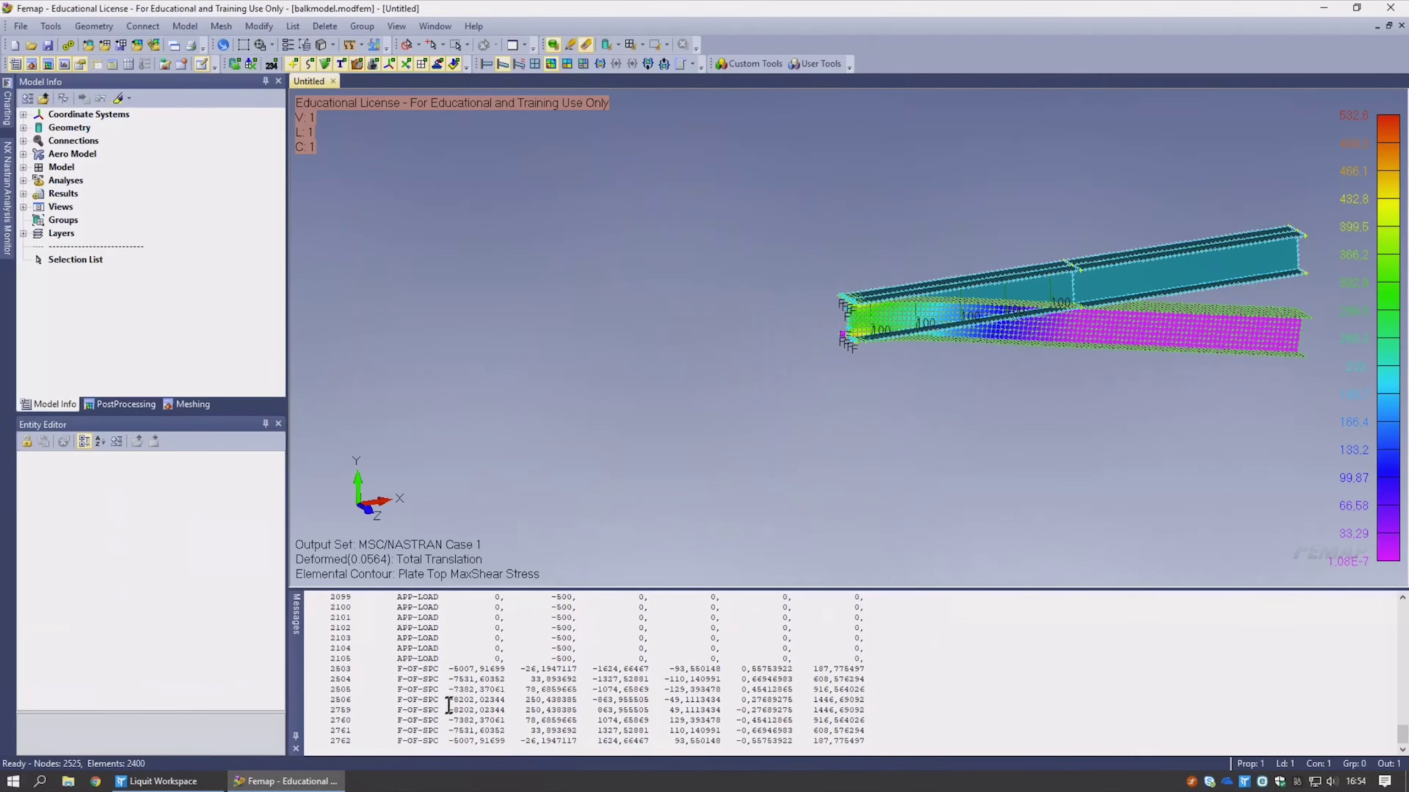